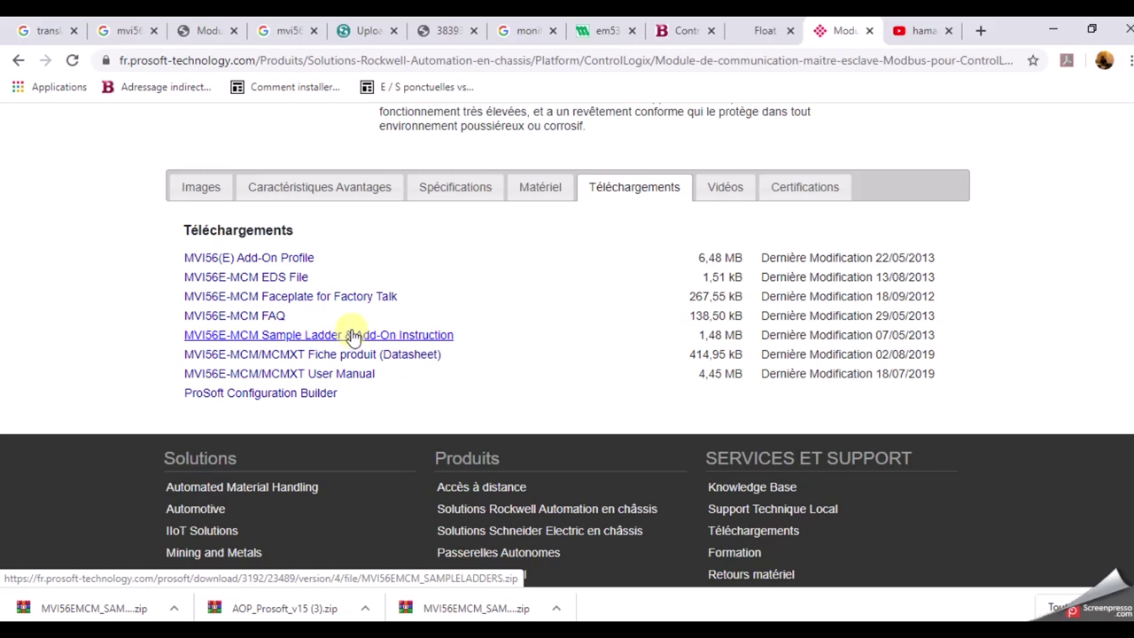
# Step: Switch to the MCM_PROJECT project in Logix Designer and open the MainRoutine ladder of MainProgram
pyautogui.click(1048, 31)
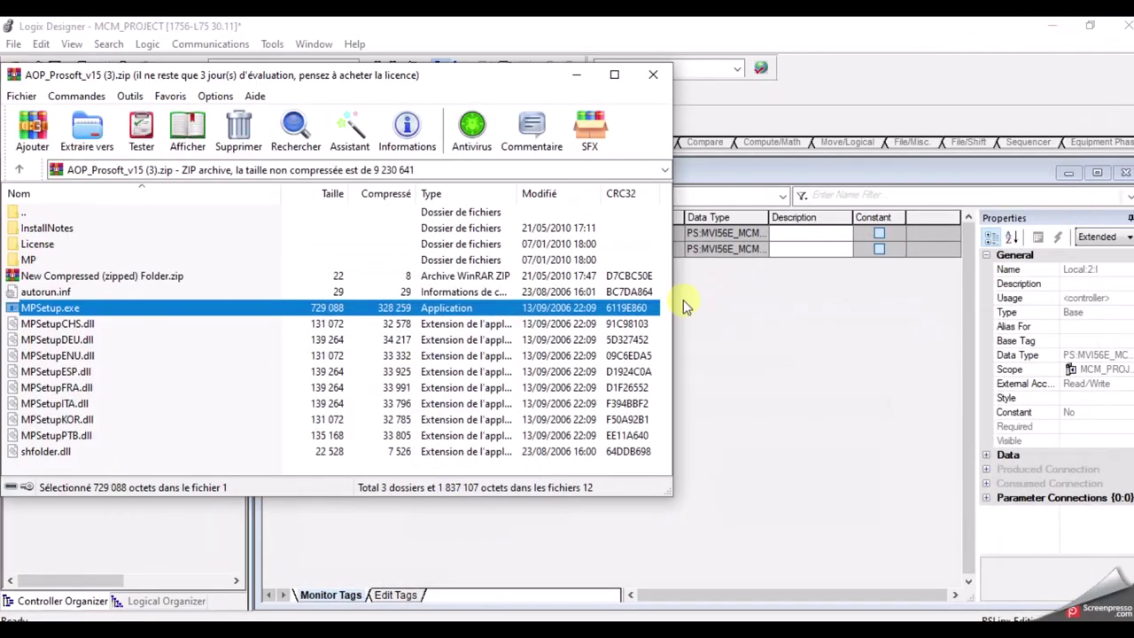
pyautogui.click(747, 392)
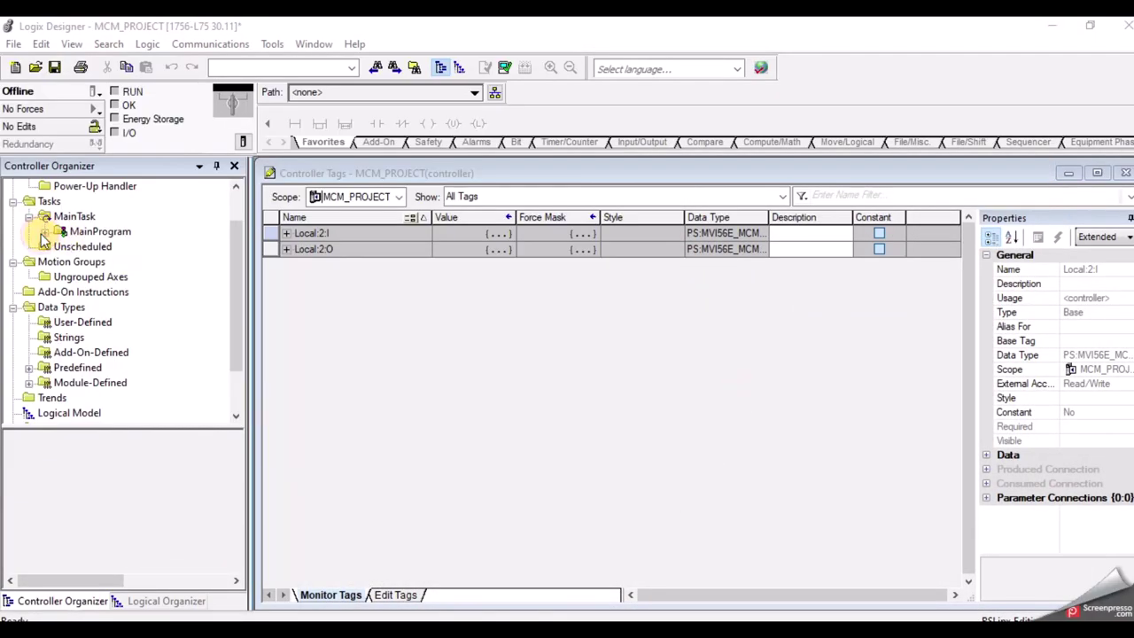
pyautogui.moveTo(722, 630)
pyautogui.click(816, 563)
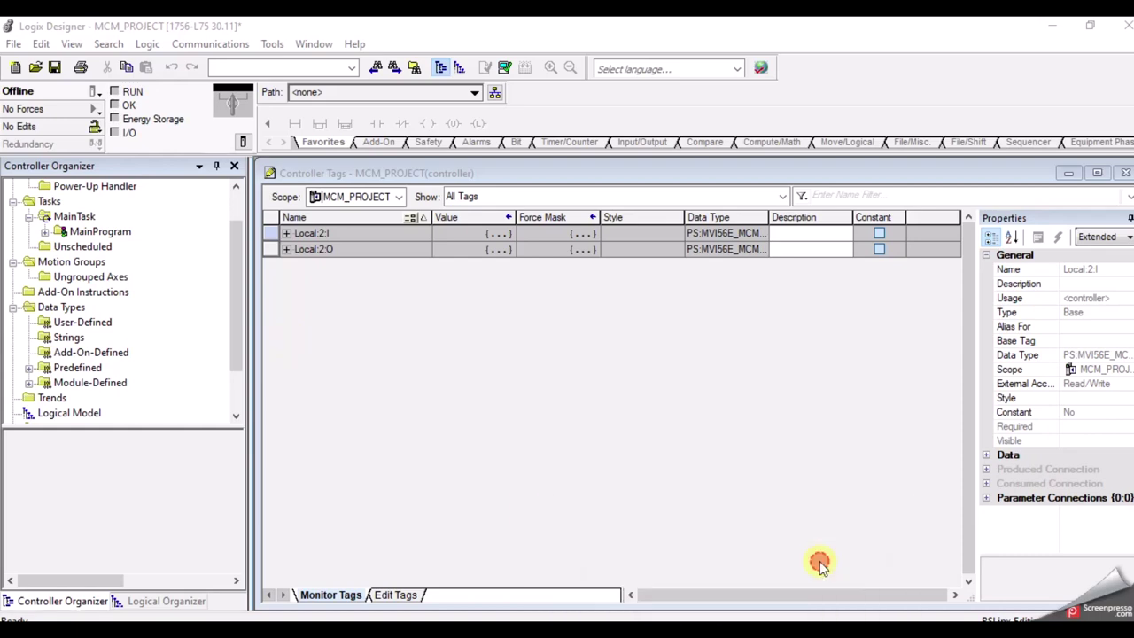
pyautogui.click(572, 507)
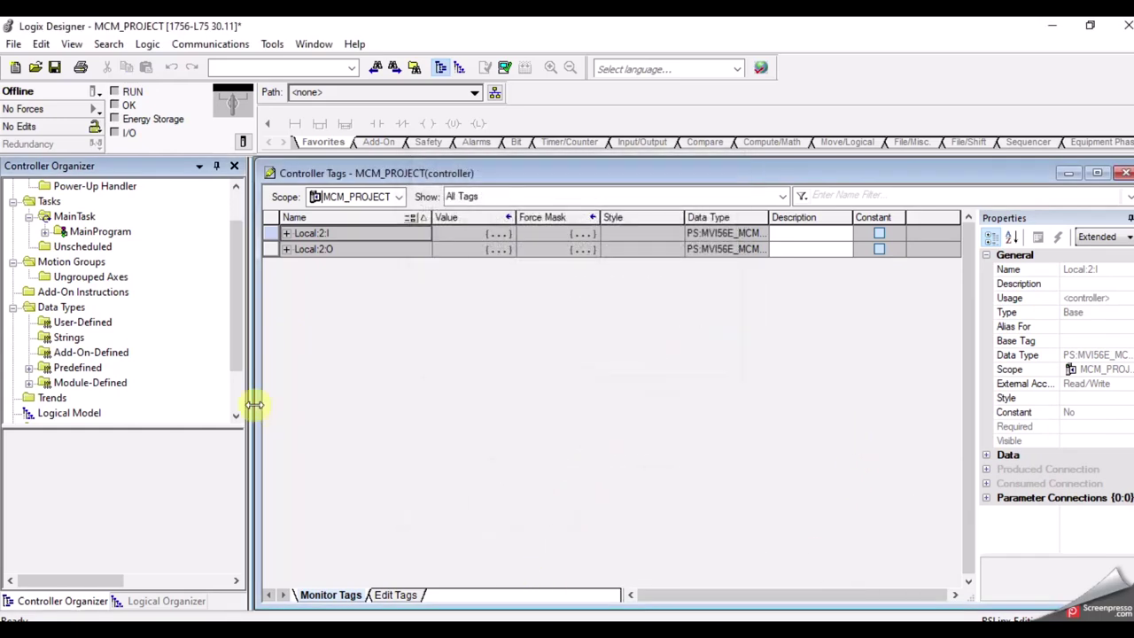
pyautogui.click(44, 231)
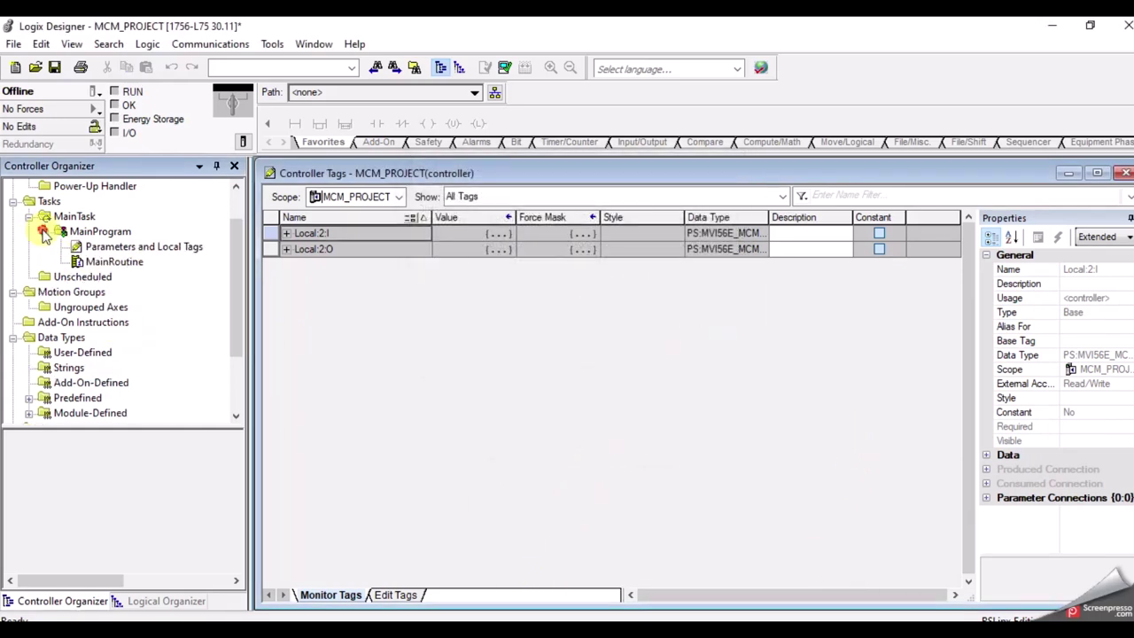
pyautogui.doubleClick(137, 259)
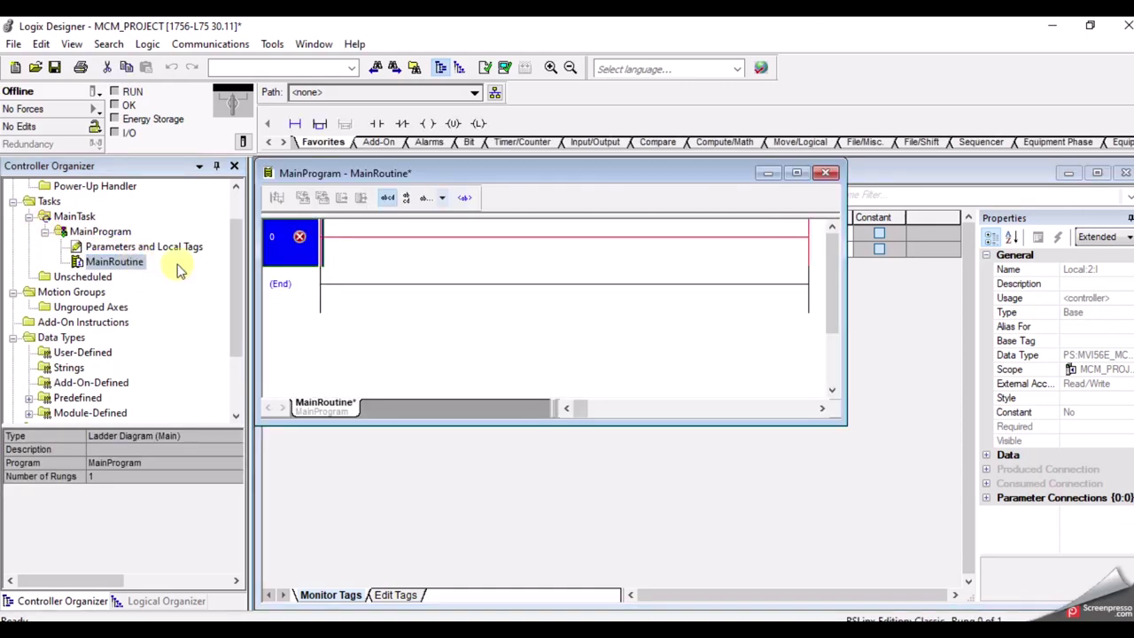
# Step: Start a rung import into MainRoutine using MVI56(E)MCM_AddOn_Rung_v2_8.L5X from the MVI56E_MCM SAMPLE folder on the desktop
pyautogui.rightClick(359, 243)
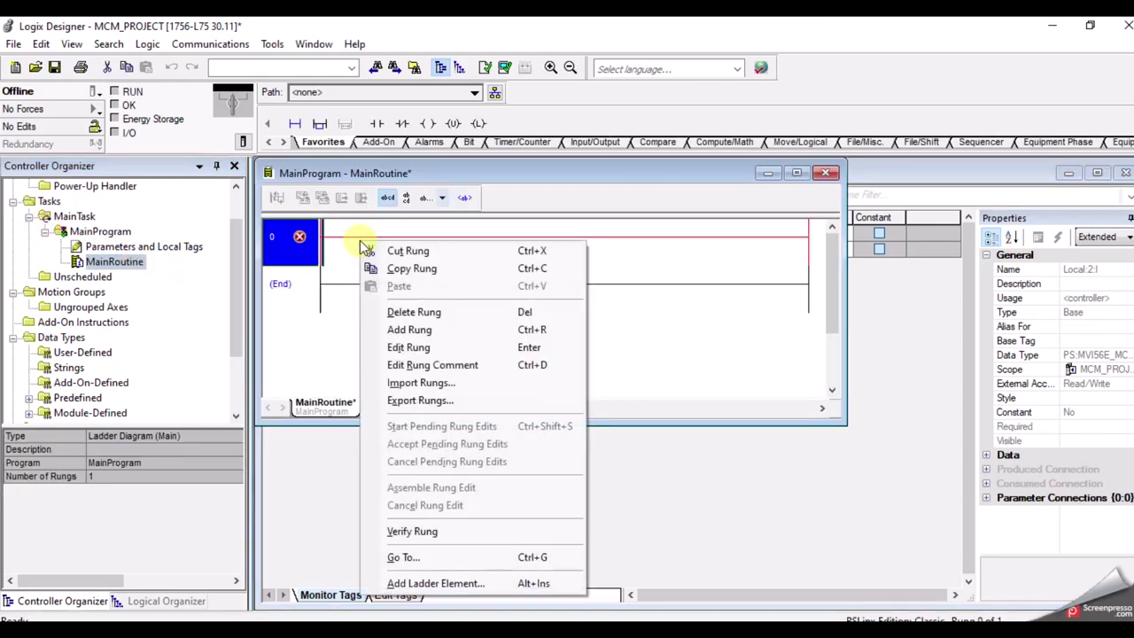
pyautogui.click(414, 384)
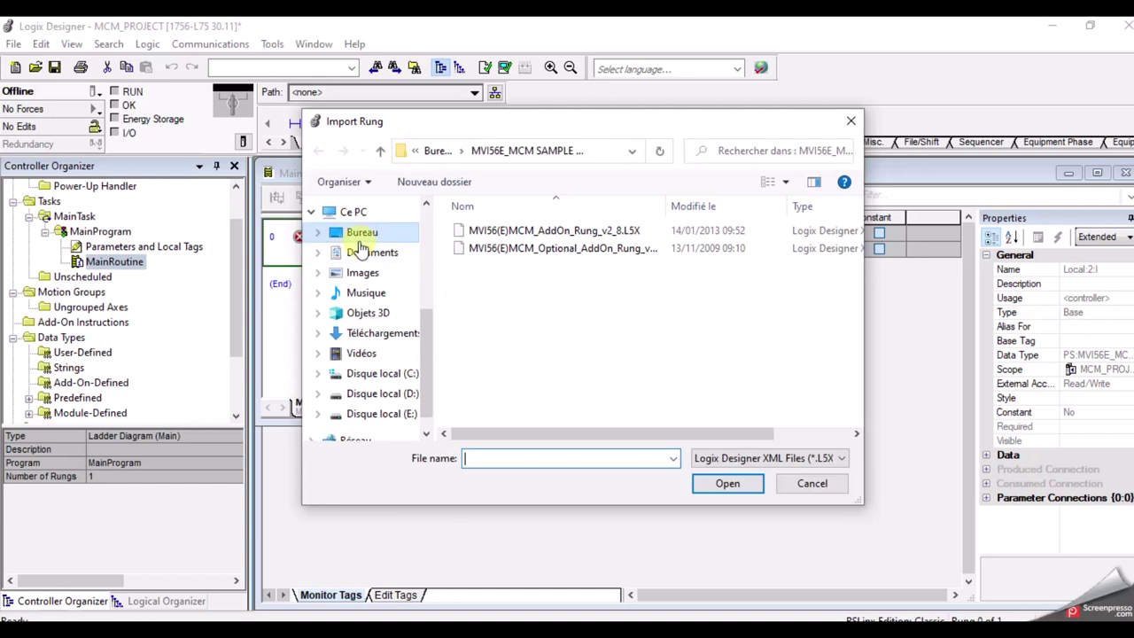
pyautogui.click(359, 233)
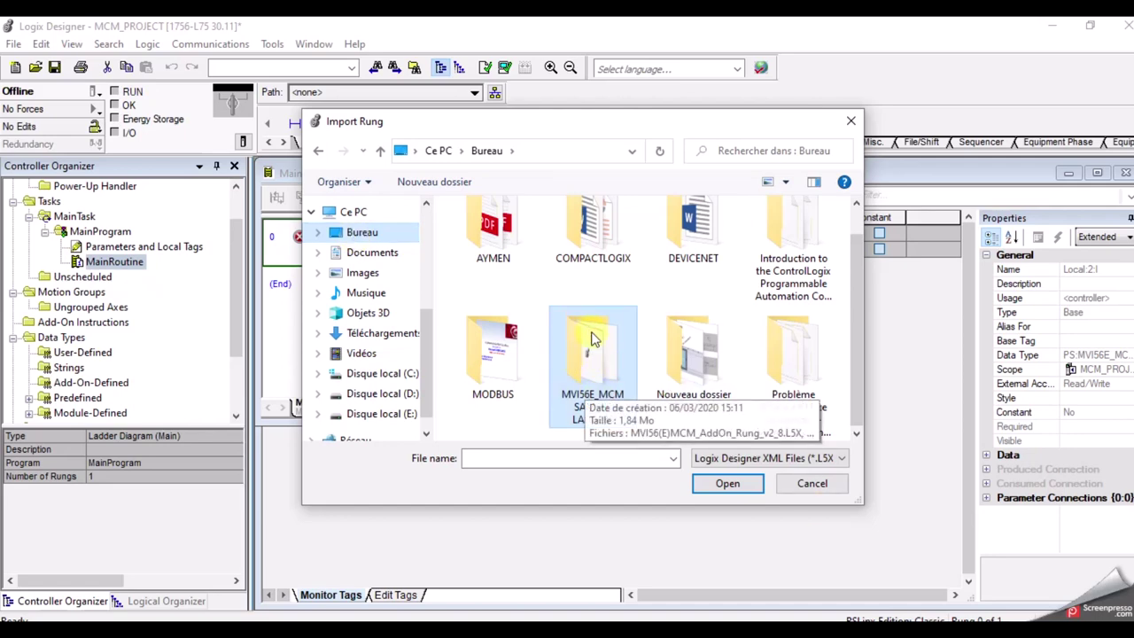
pyautogui.doubleClick(593, 363)
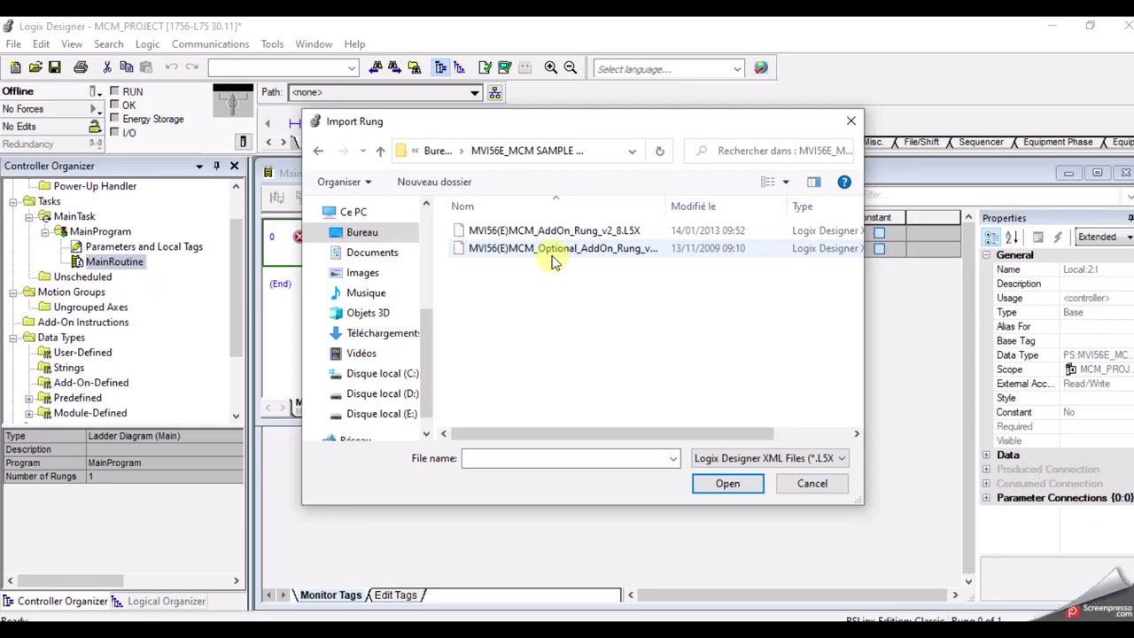
pyautogui.doubleClick(532, 231)
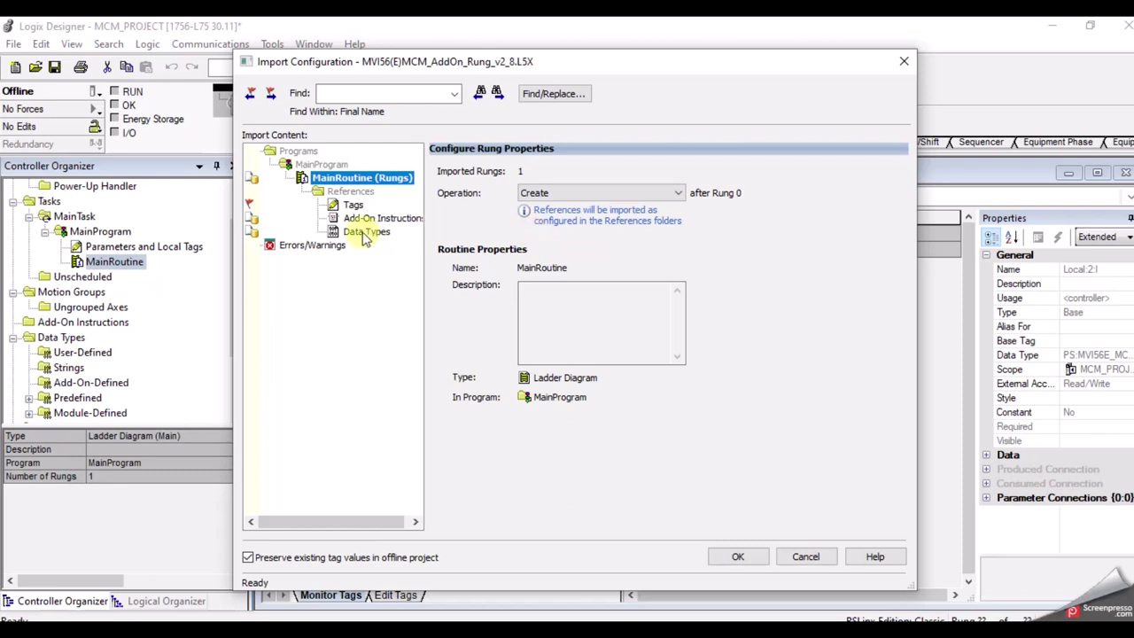
# Step: Map the import tags Local:1:I and Local:1:O to Local:2:I and Local:2:O, and complete the rung import
pyautogui.click(352, 205)
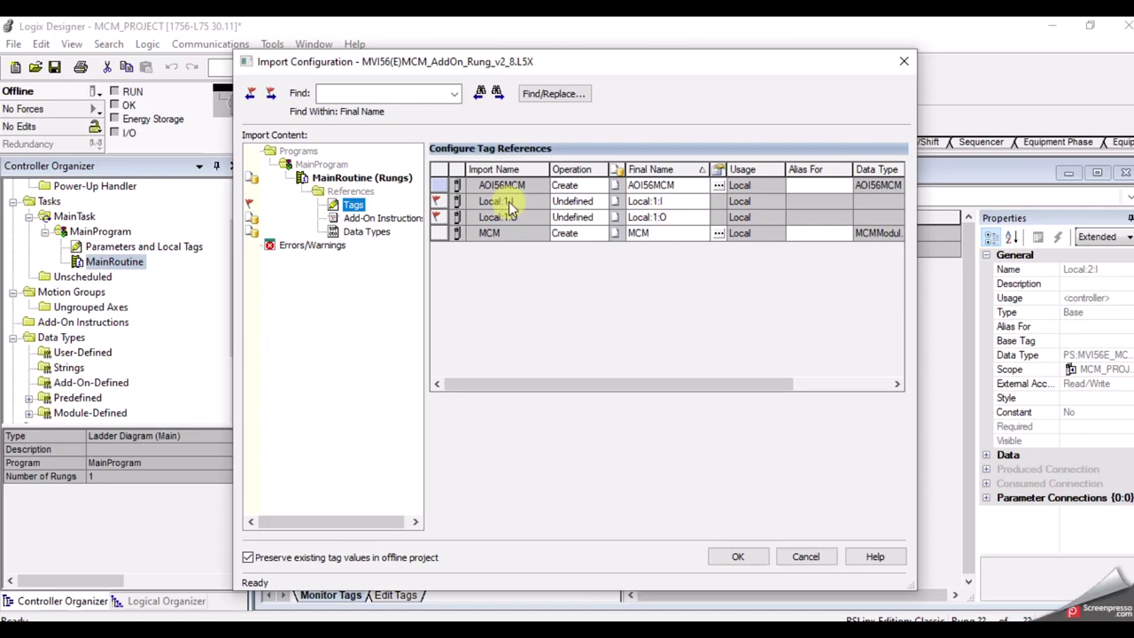
pyautogui.click(655, 202)
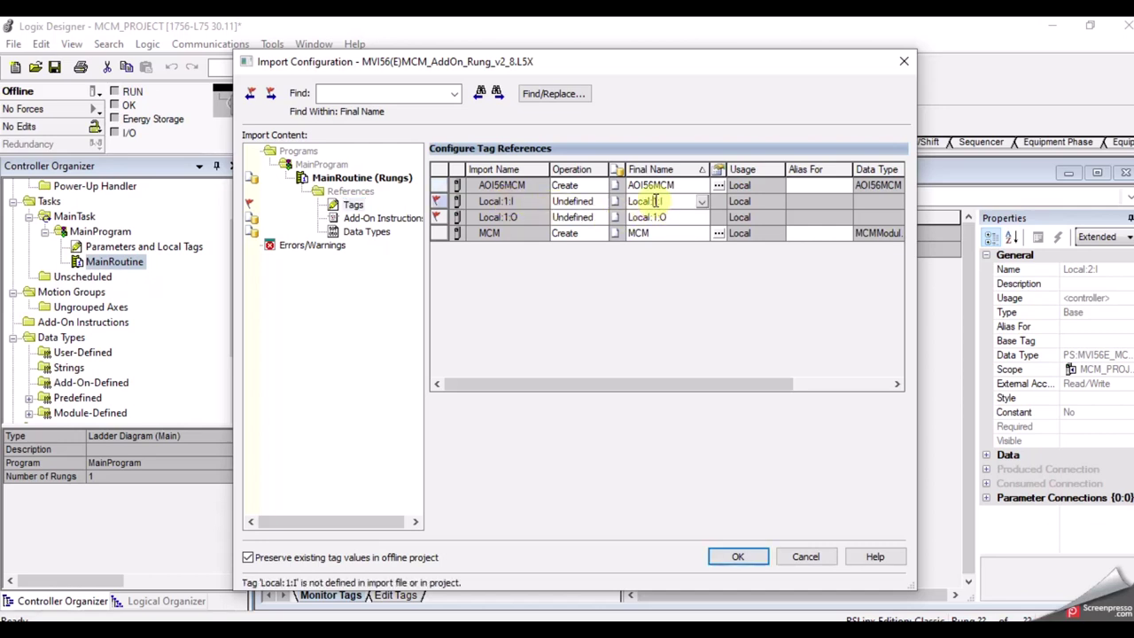
pyautogui.write('2')
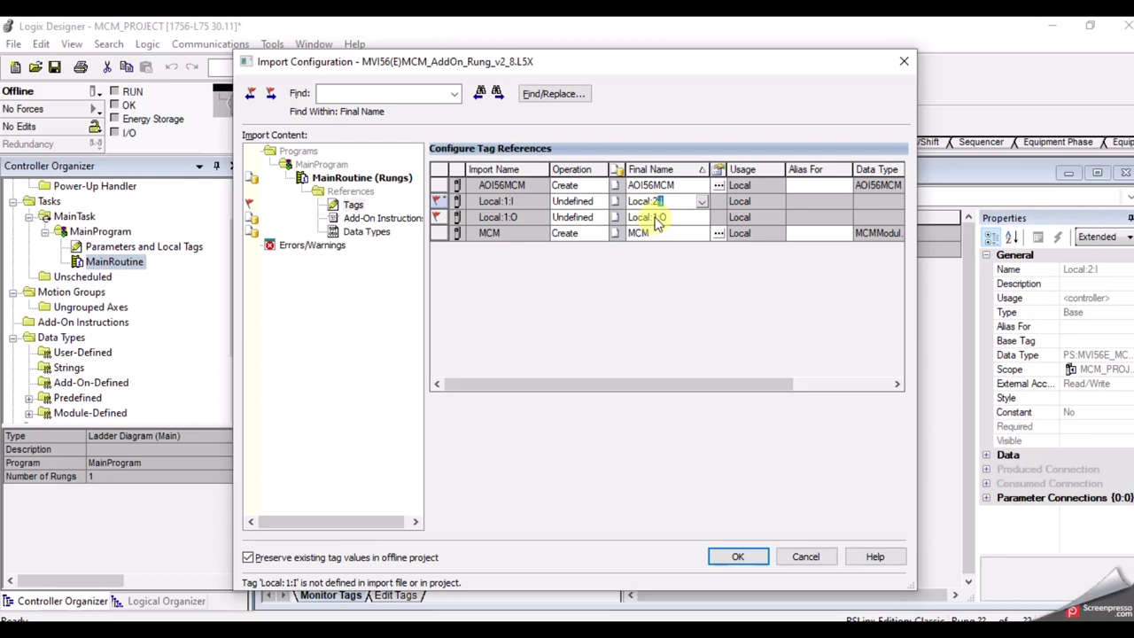
pyautogui.click(655, 218)
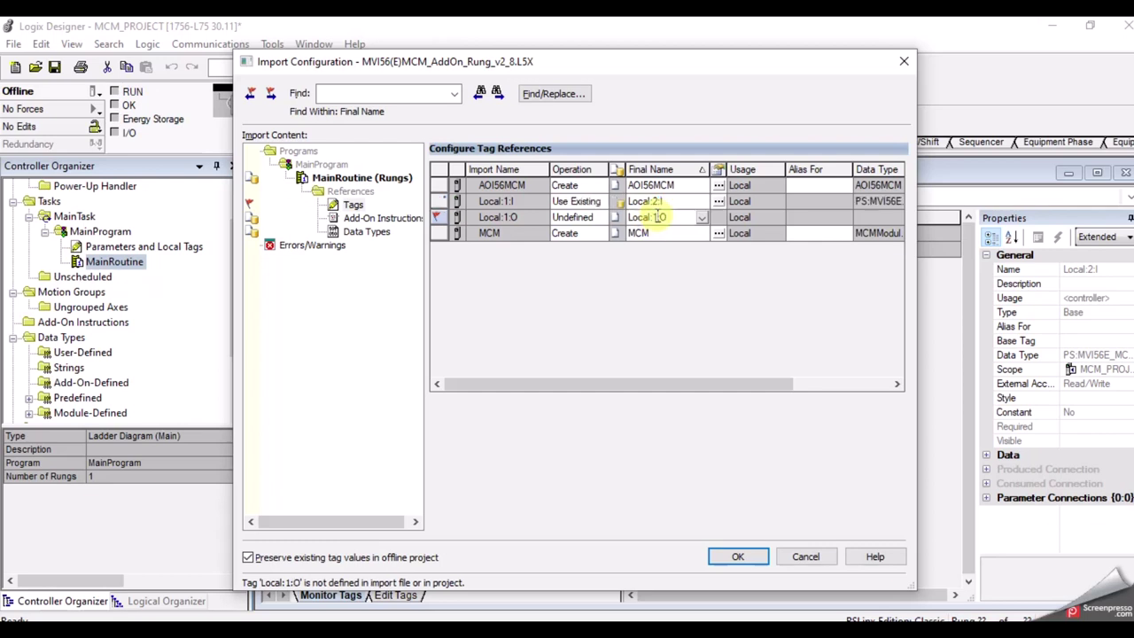
pyautogui.doubleClick(655, 218)
pyautogui.write('2')
pyautogui.click(732, 558)
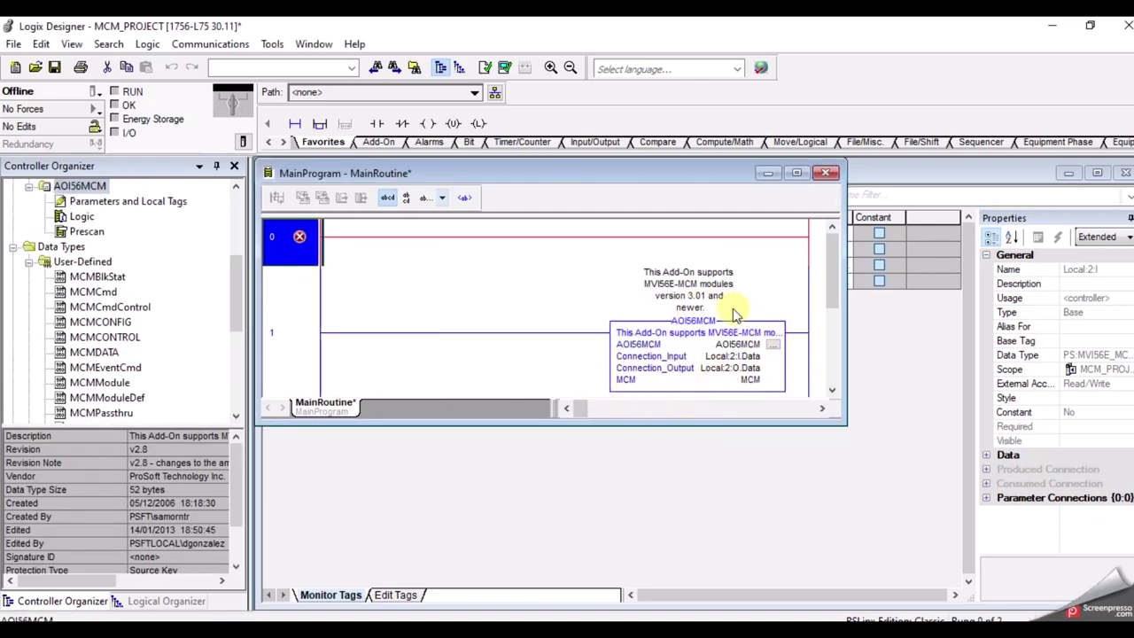
# Step: Delete the empty rung above the imported AOI56MCM rung in MainRoutine
pyautogui.moveTo(709, 368)
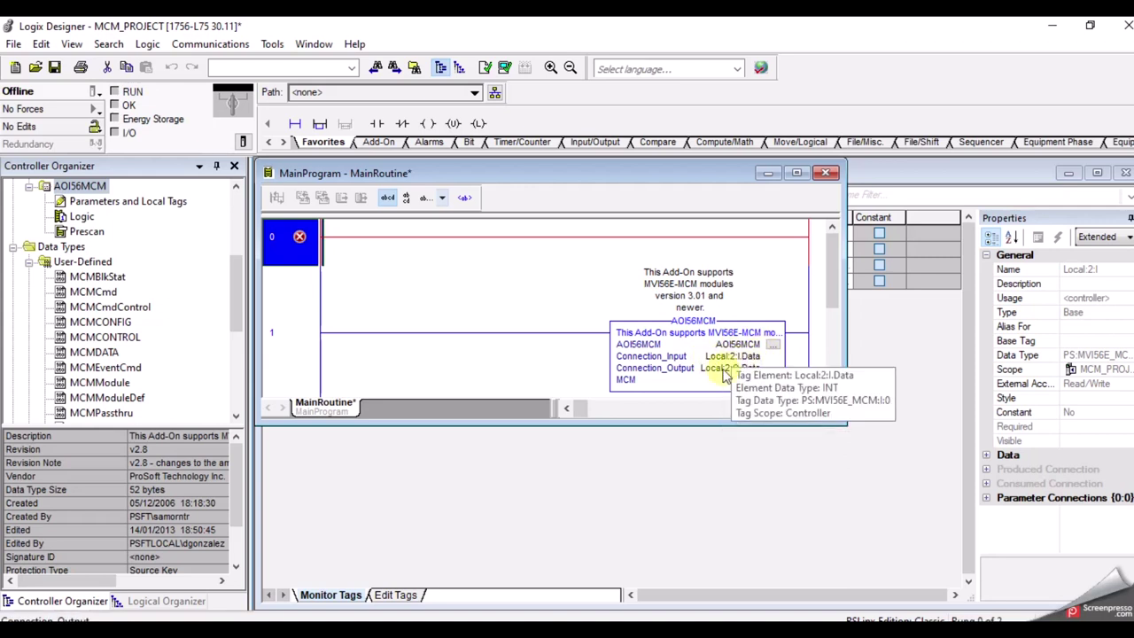
pyautogui.moveTo(751, 381)
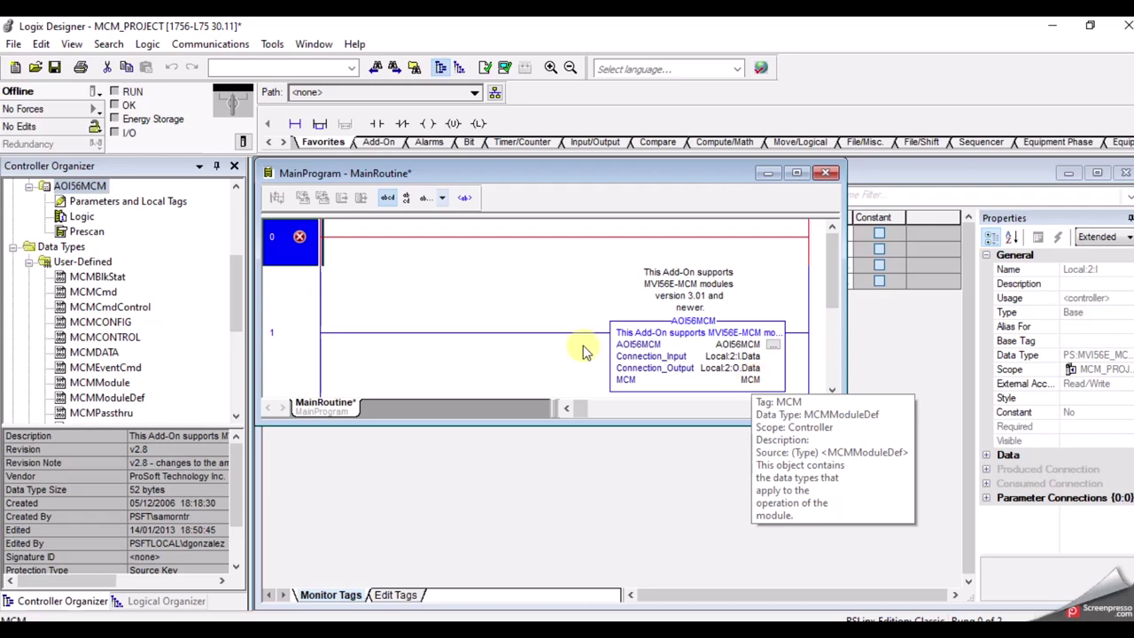
pyautogui.rightClick(288, 249)
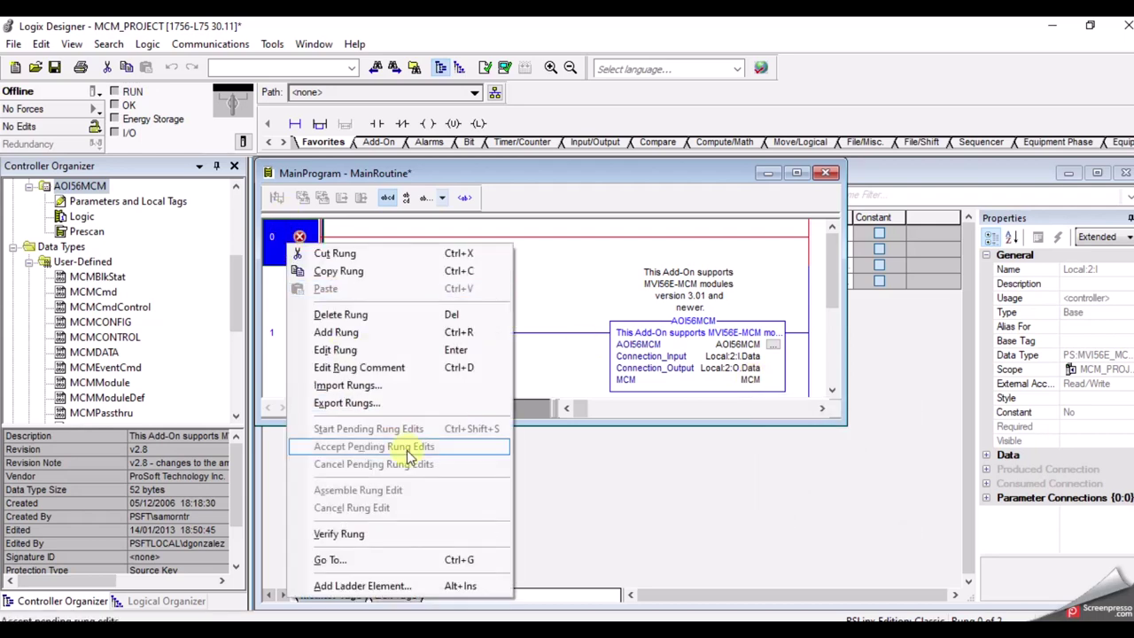
pyautogui.click(342, 315)
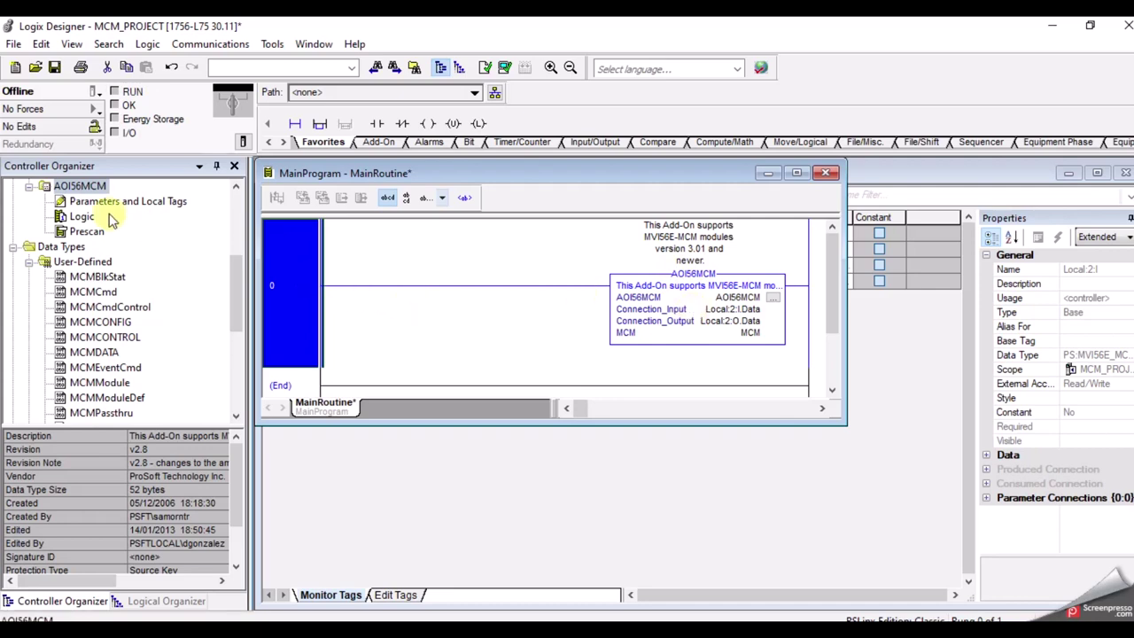
# Step: Open the controller tags and expand MCM, MCM.CONFIG and MCM.CONFIG.ModDef to examine the module settings
pyautogui.scroll(5, 232, 244)
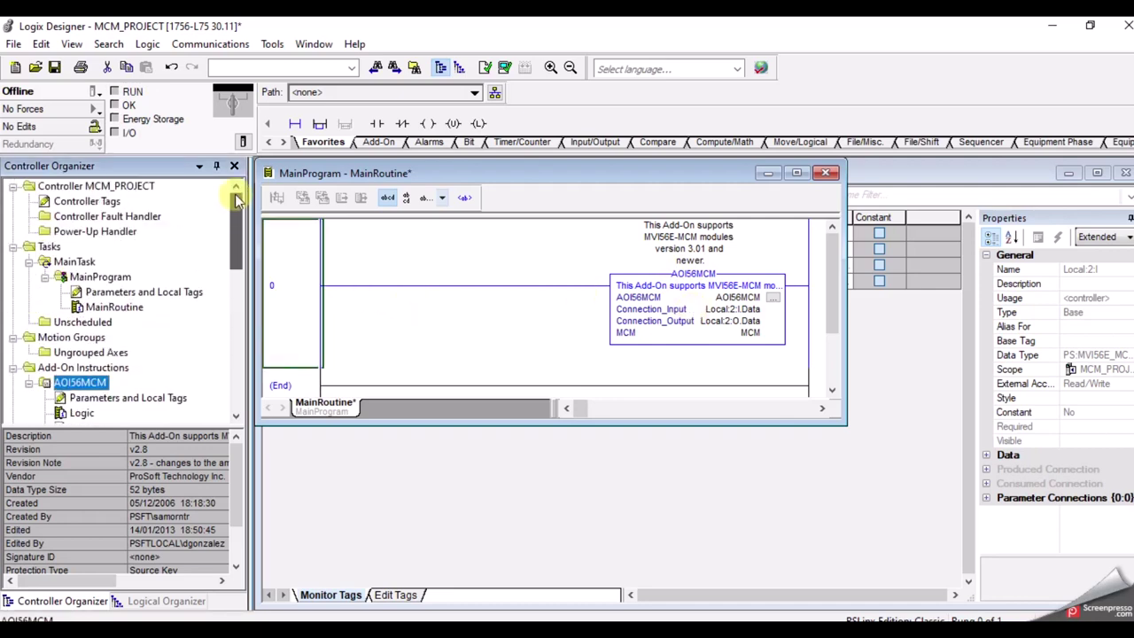
pyautogui.doubleClick(85, 202)
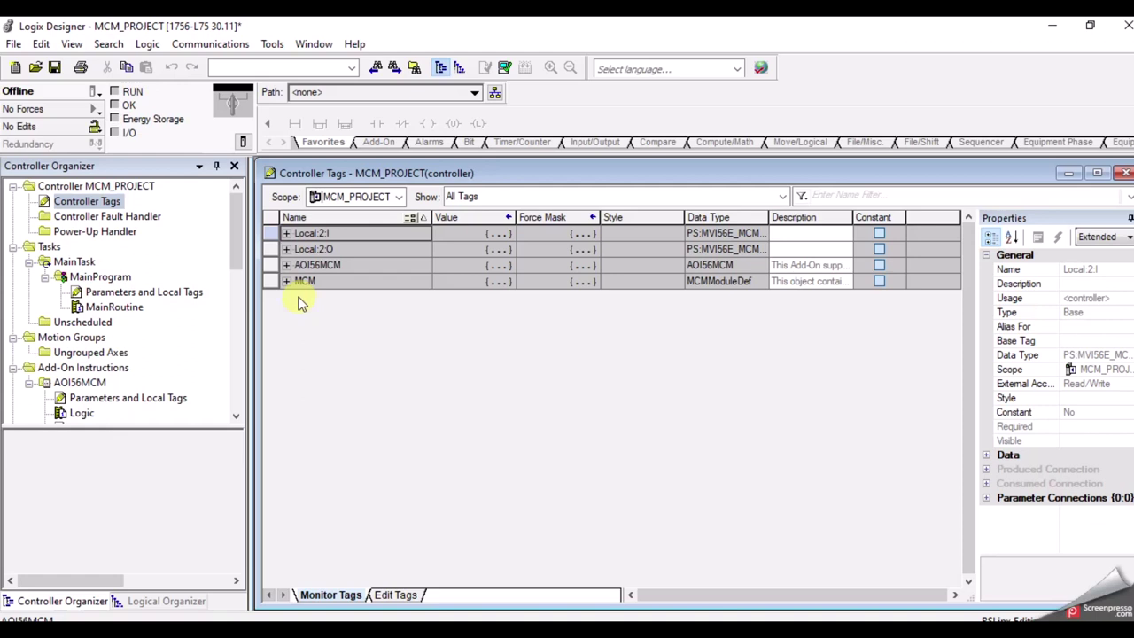
pyautogui.click(286, 282)
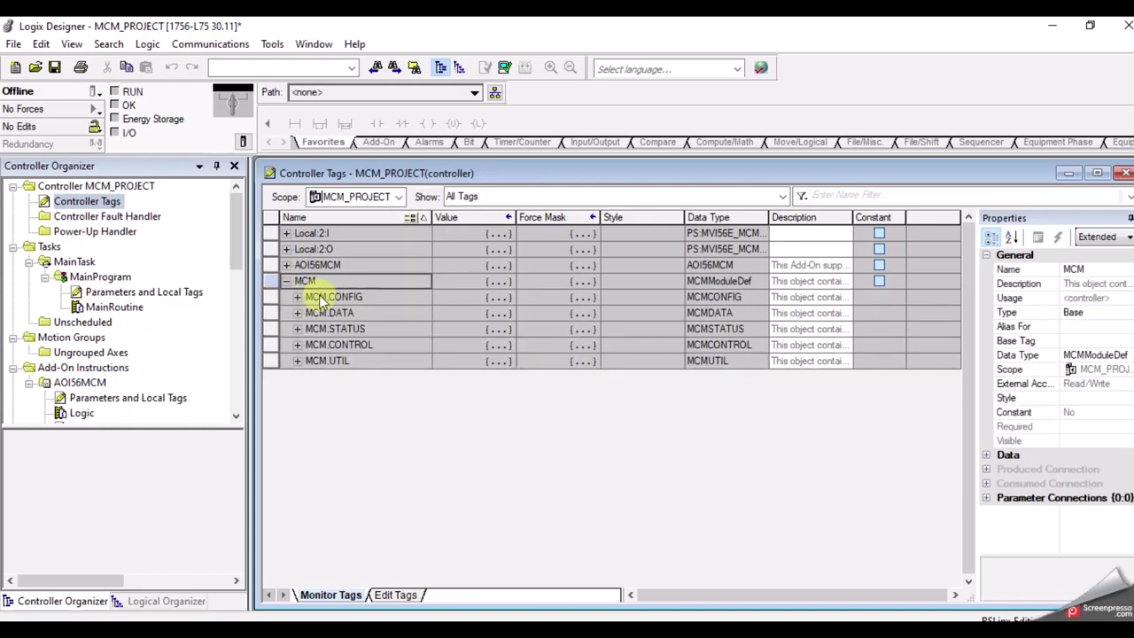
pyautogui.click(298, 297)
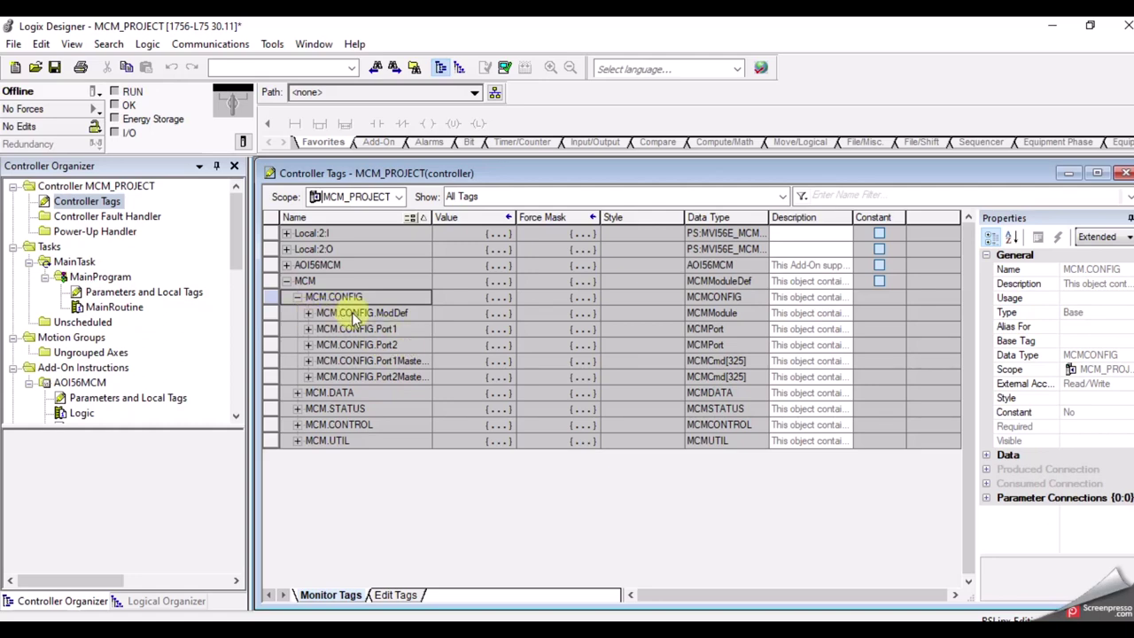
pyautogui.click(307, 315)
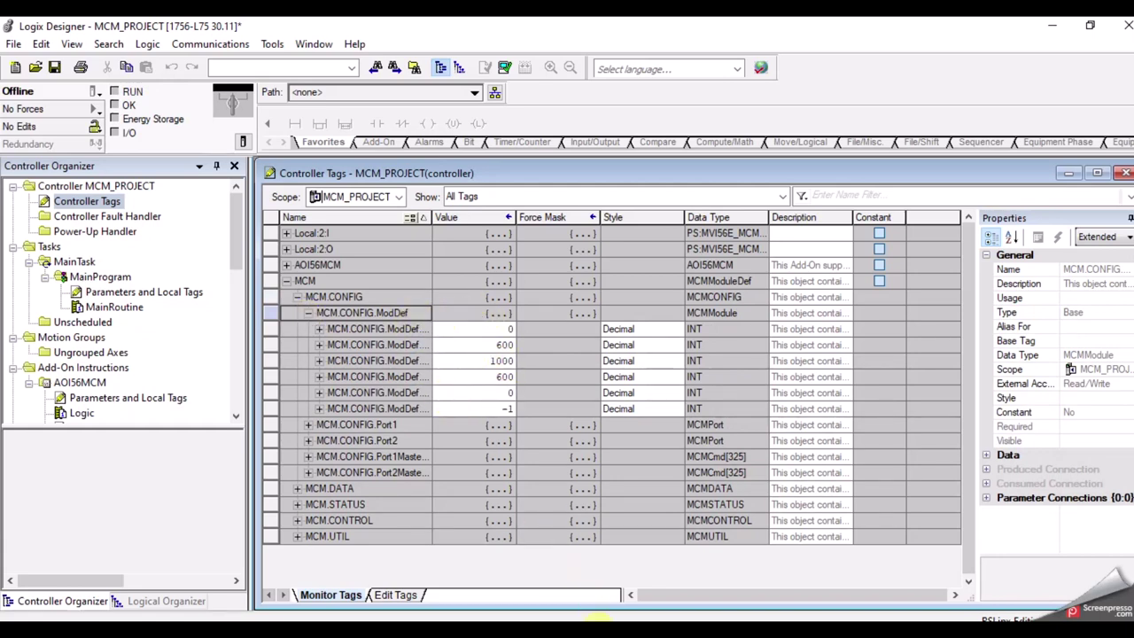
# Step: Switch to the PowerPoint presentation and show slide 12, the MVI56E-MCM database read and write data diagram
pyautogui.click(590, 620)
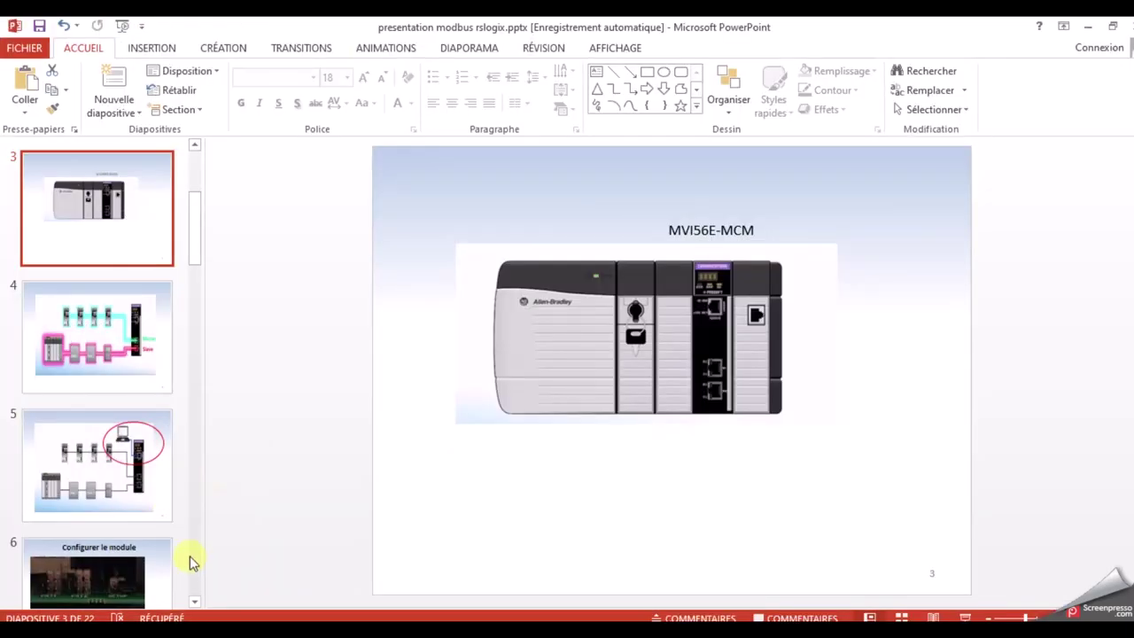
pyautogui.click(196, 602)
pyautogui.moveTo(196, 602); pyautogui.dragTo(193, 598)
pyautogui.click(124, 507)
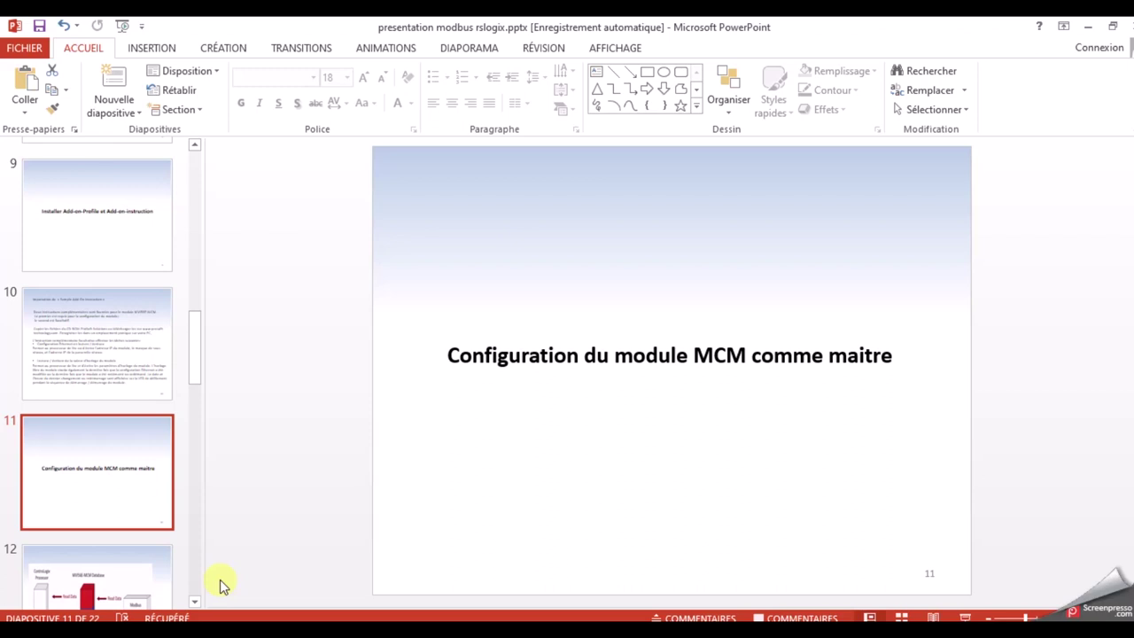
pyautogui.click(116, 577)
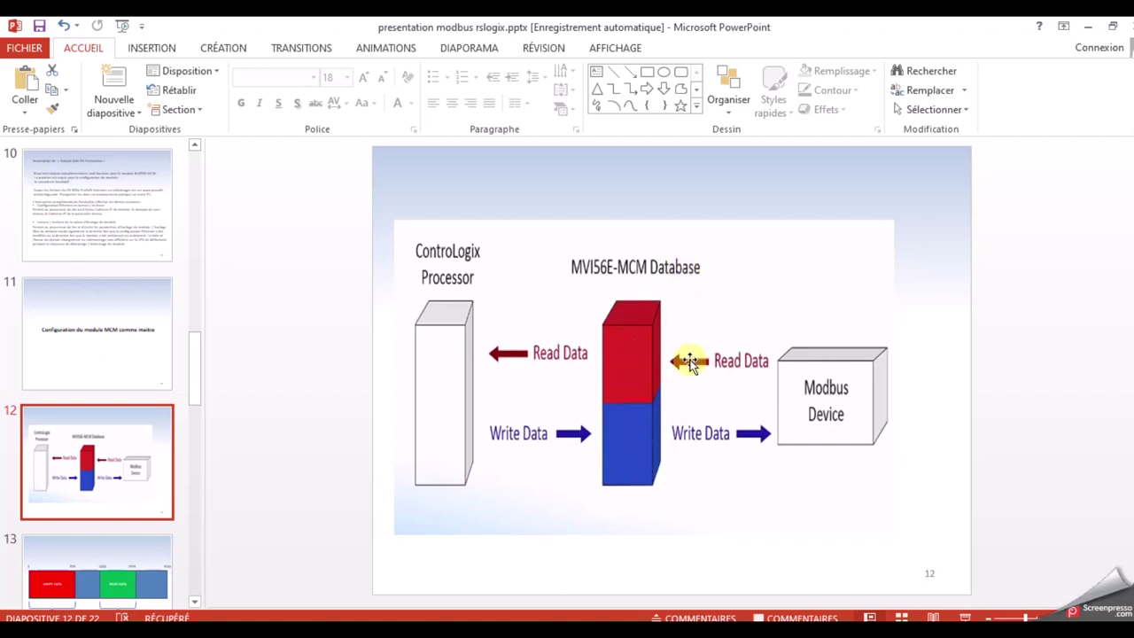
# Step: Examine the MVI56E-MCM specifications on the ProSoft page in the browser, and return to the data diagram in PowerPoint
pyautogui.moveTo(638, 625)
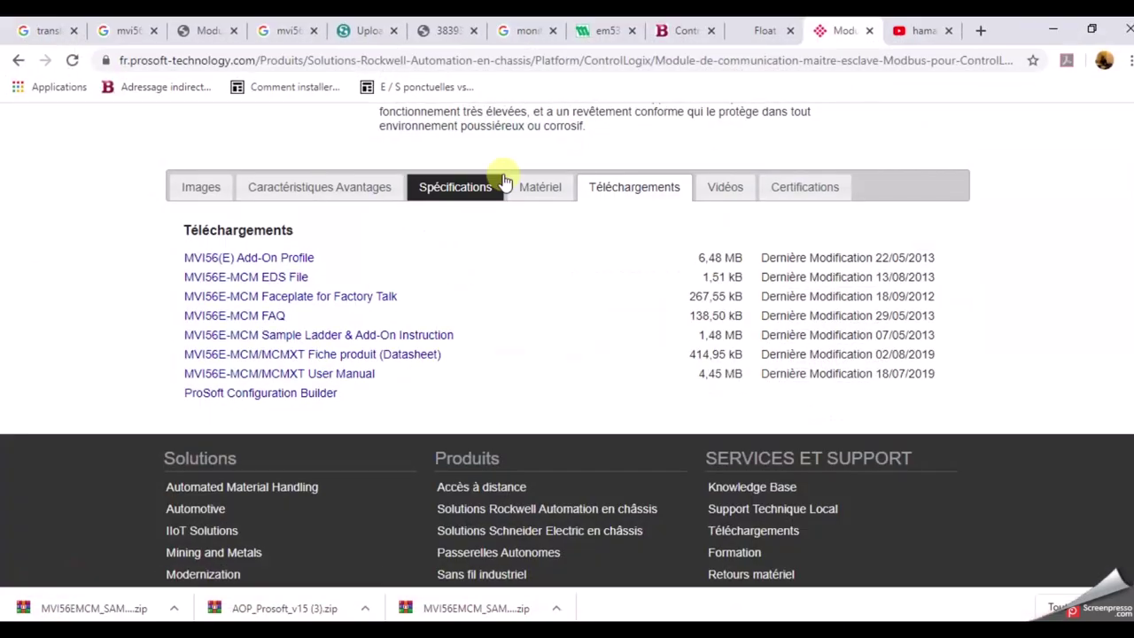
pyautogui.click(432, 204)
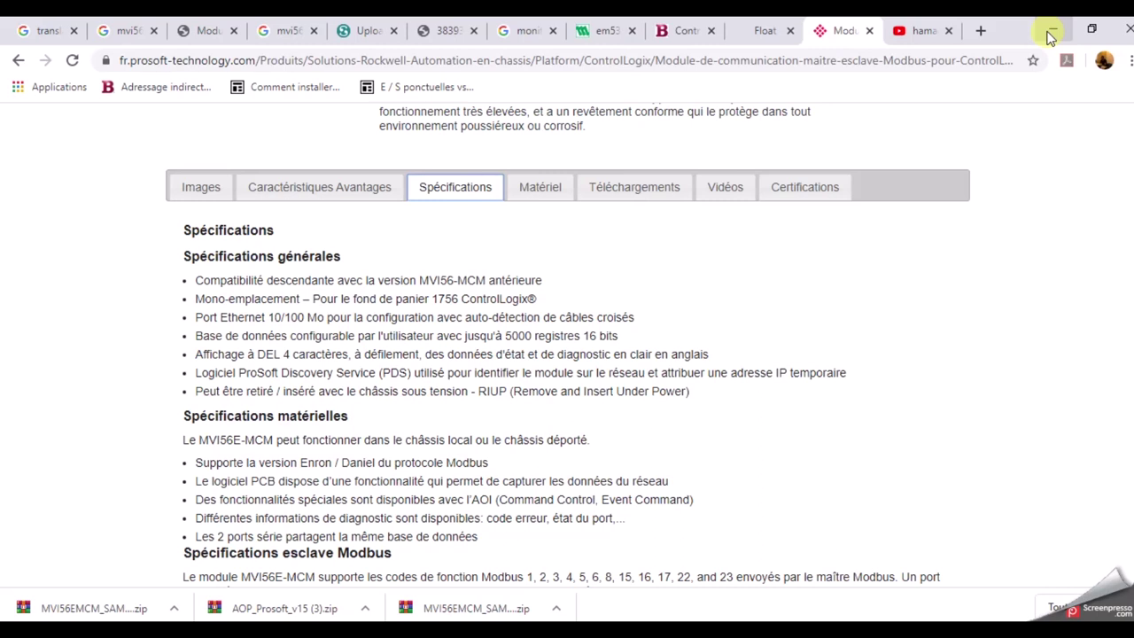
pyautogui.hotkey('alt', 'Tab')
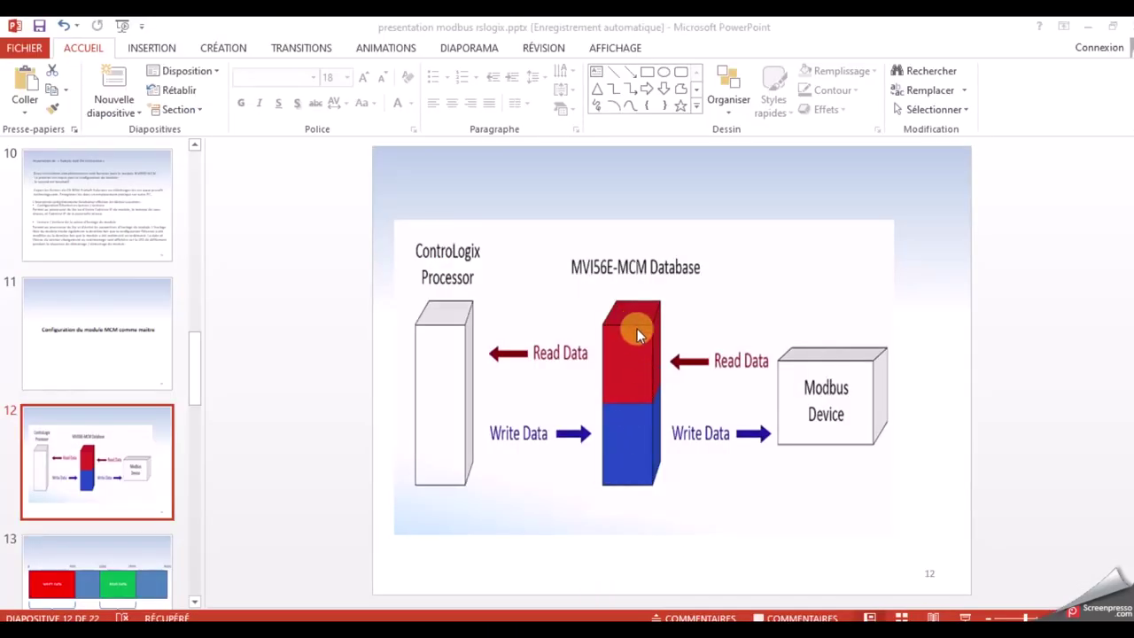
pyautogui.rightClick(630, 458)
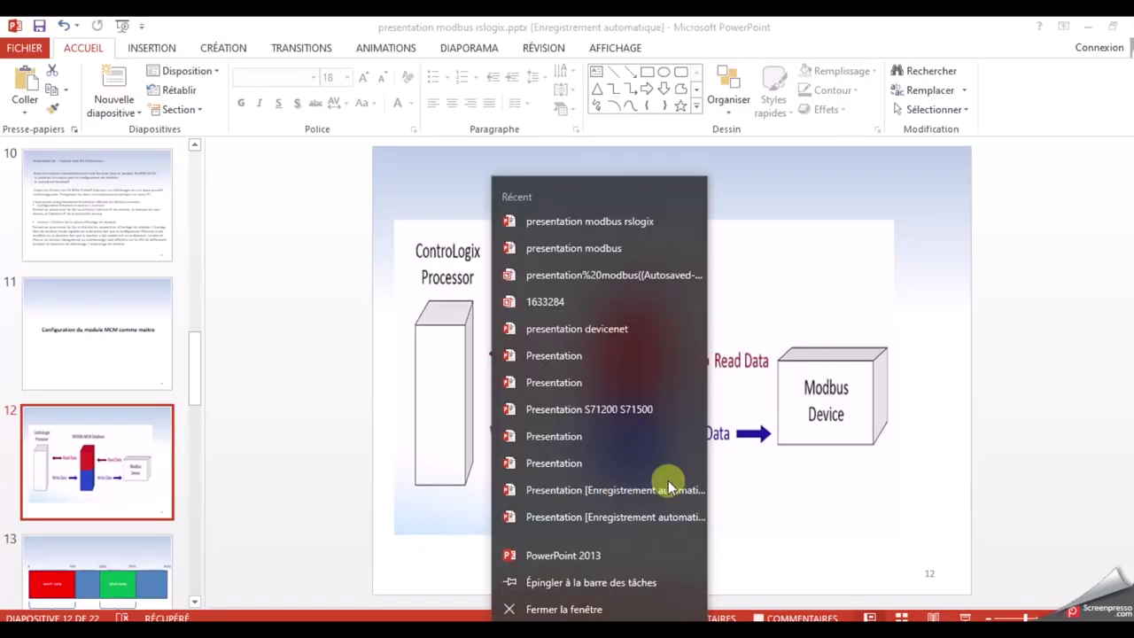
pyautogui.click(771, 271)
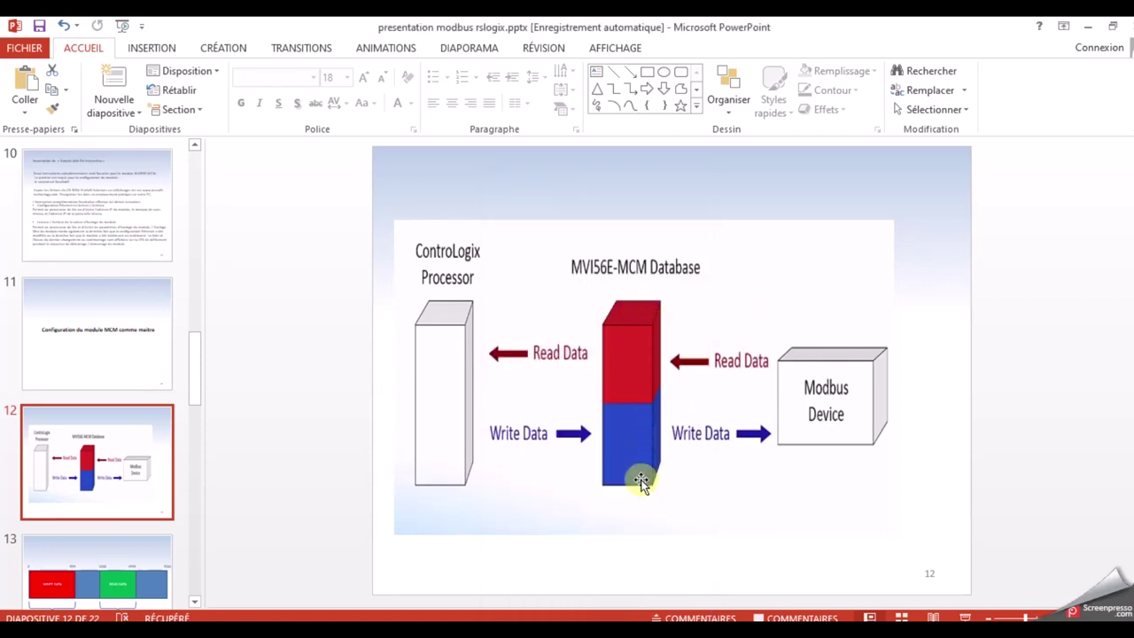
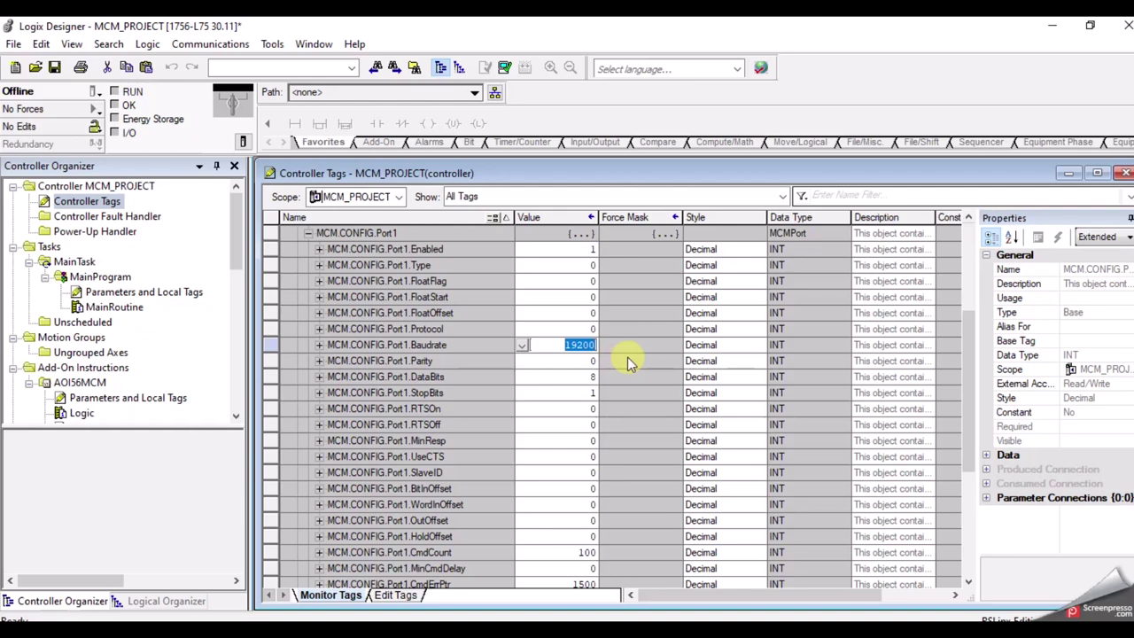
# Step: Try to set MCM.CONFIG.Port1.Baudrate to 9600 in the MCM_PROJECT controller tags
pyautogui.write('9600')
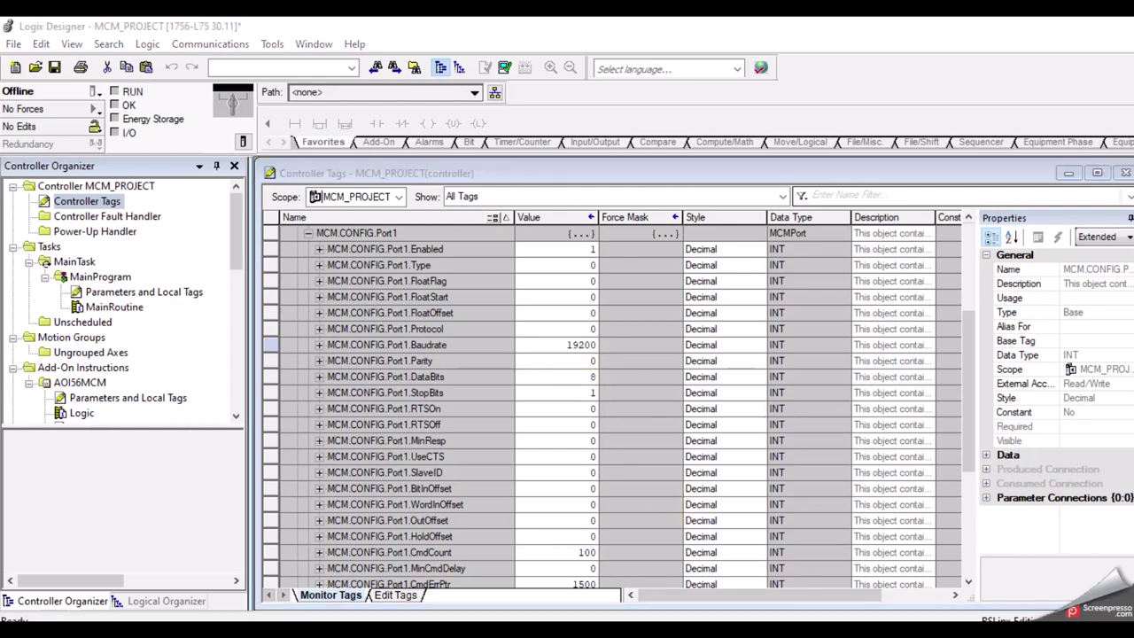
# Step: Compare the slave's baud rate, parity, data bits and stop bits on PowerPoint slide 7 with the MCM.CONFIG.Port1 values in Logix Designer
pyautogui.hotkey('alt', 'Tab')
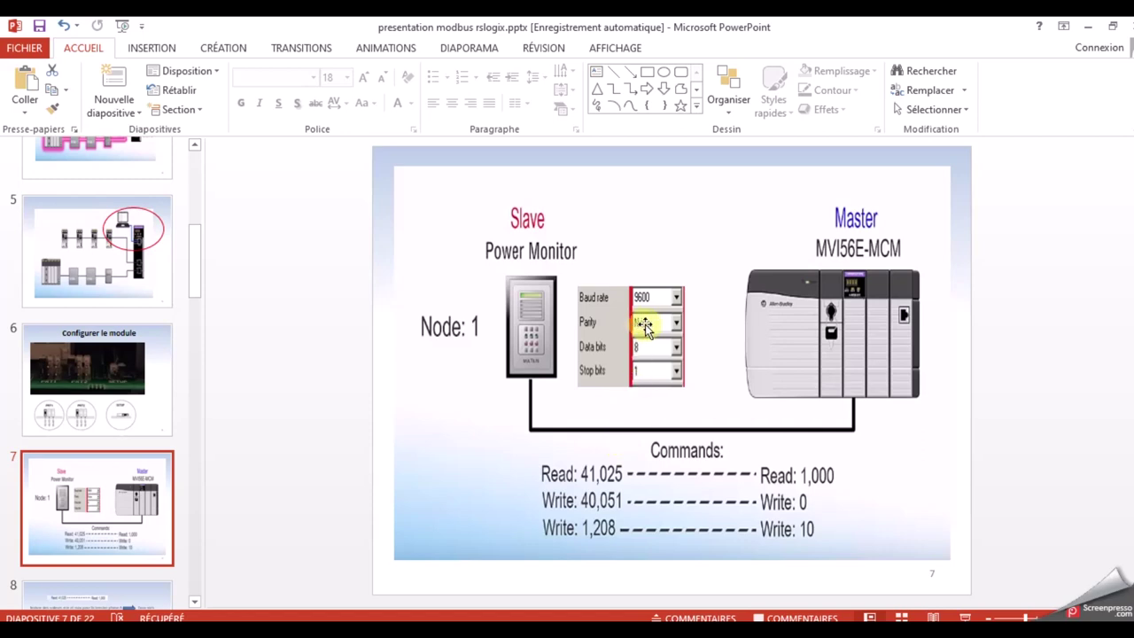
pyautogui.hotkey('alt', 'Tab')
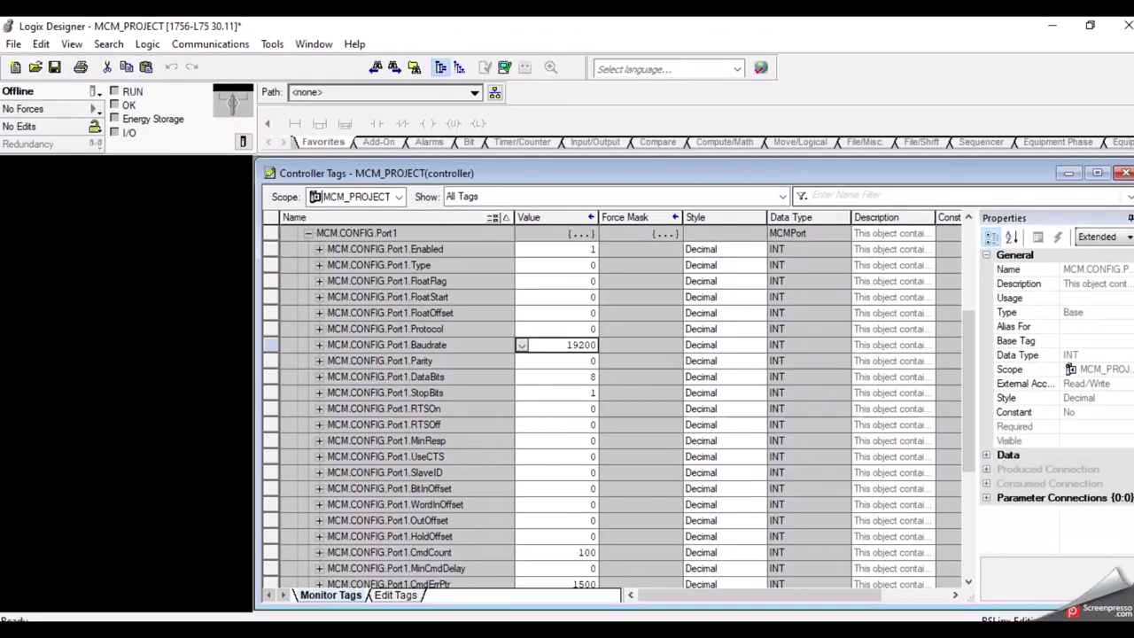
pyautogui.hotkey('alt', 'Tab')
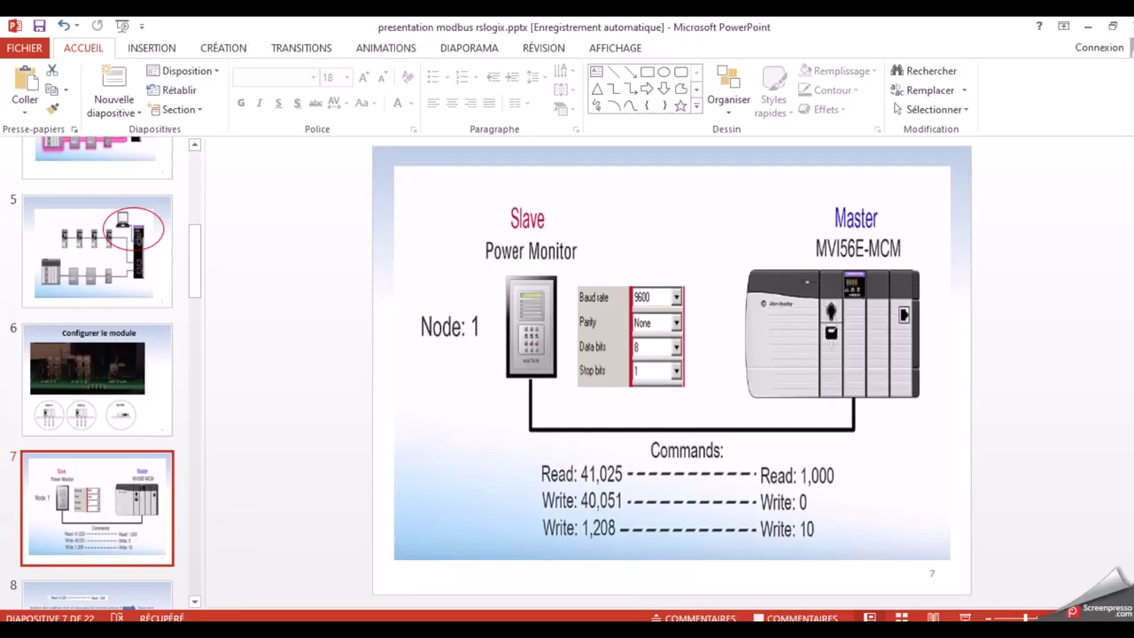
pyautogui.hotkey('alt', 'Tab')
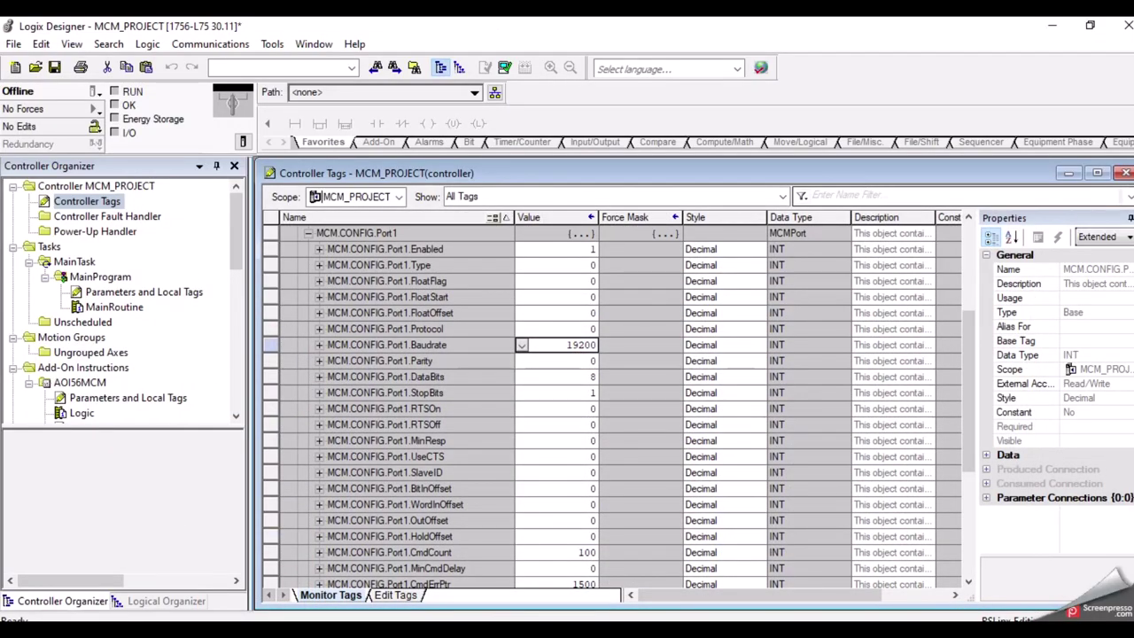
pyautogui.click(582, 360)
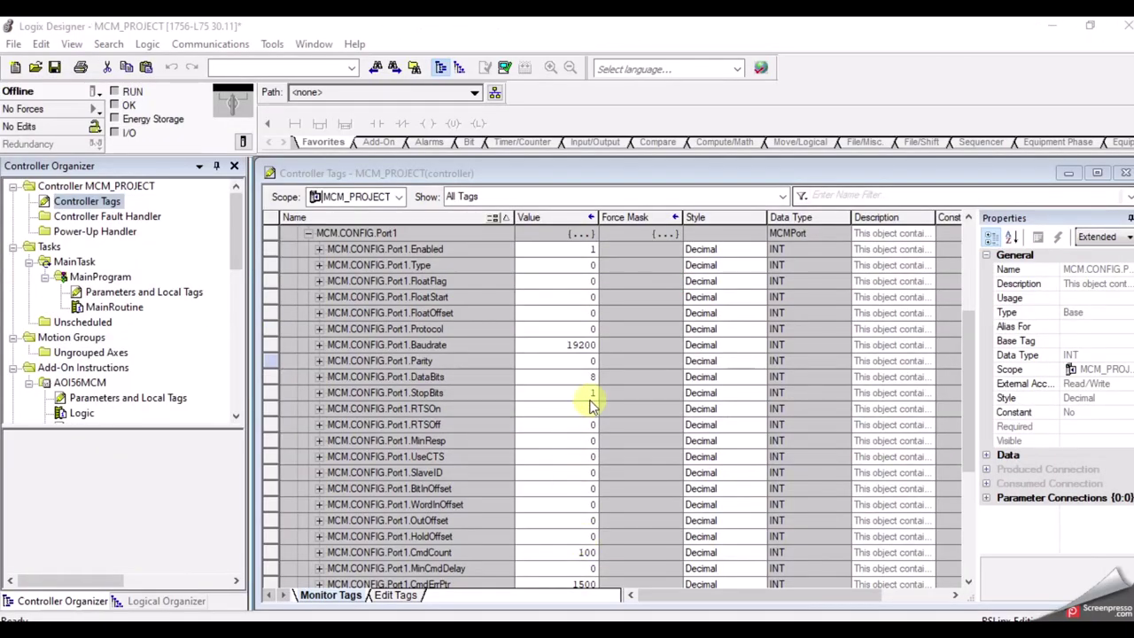
pyautogui.click(591, 395)
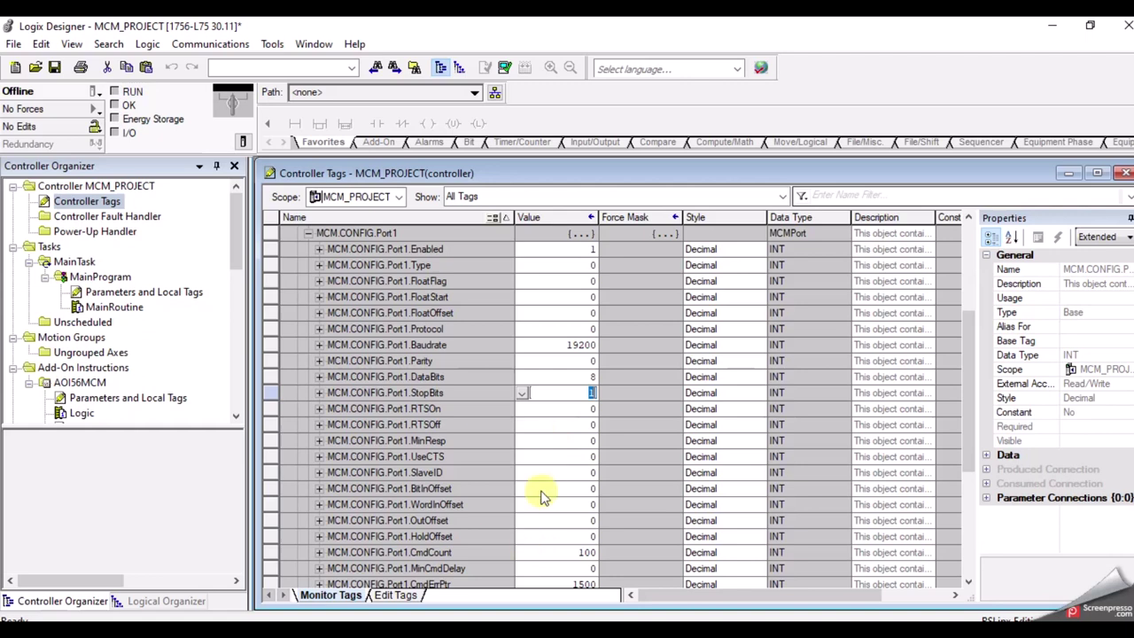
# Step: Collapse MCM.CONFIG.Port1 and disable the second port by setting MCM.CONFIG.Port2.Enabled to 0
pyautogui.moveTo(983, 382); pyautogui.dragTo(985, 338)
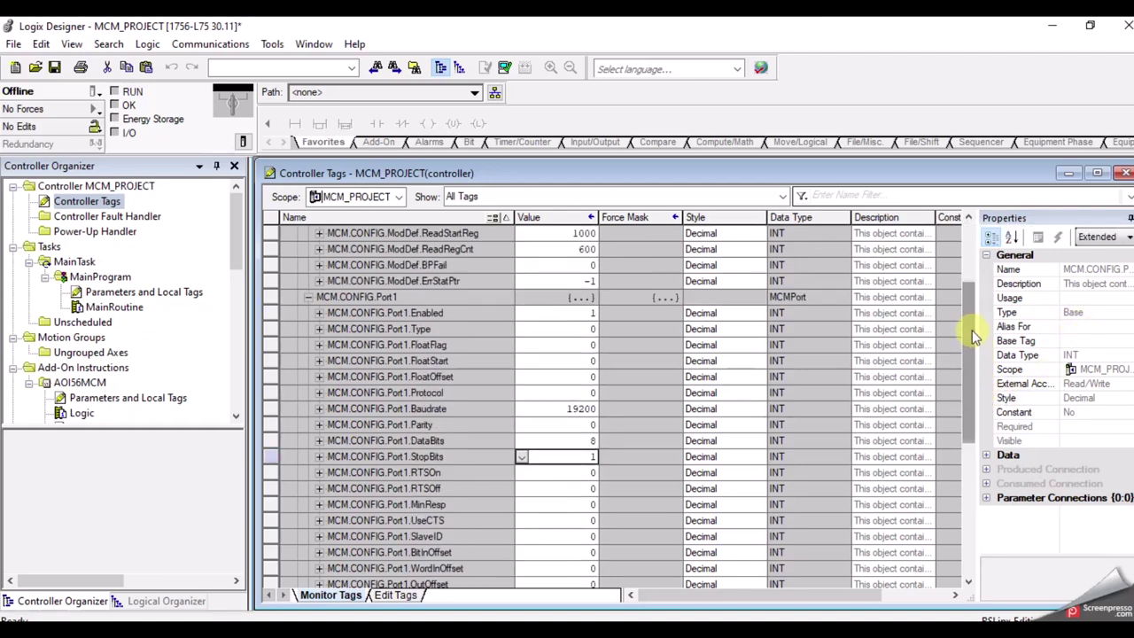
pyautogui.click(306, 297)
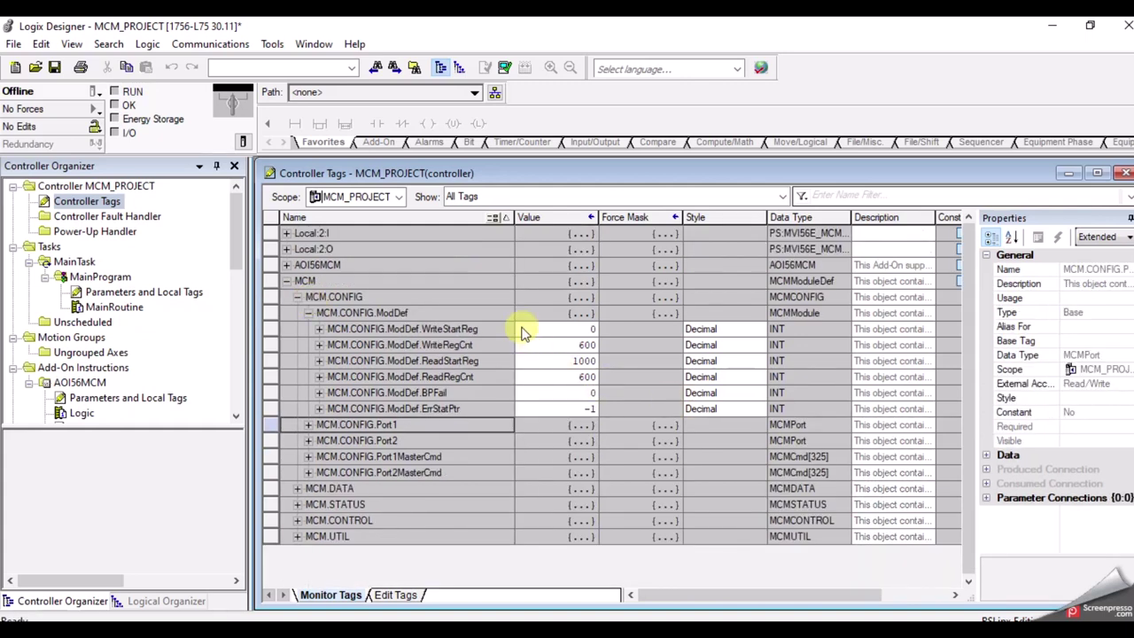
pyautogui.click(307, 440)
pyautogui.click(581, 249)
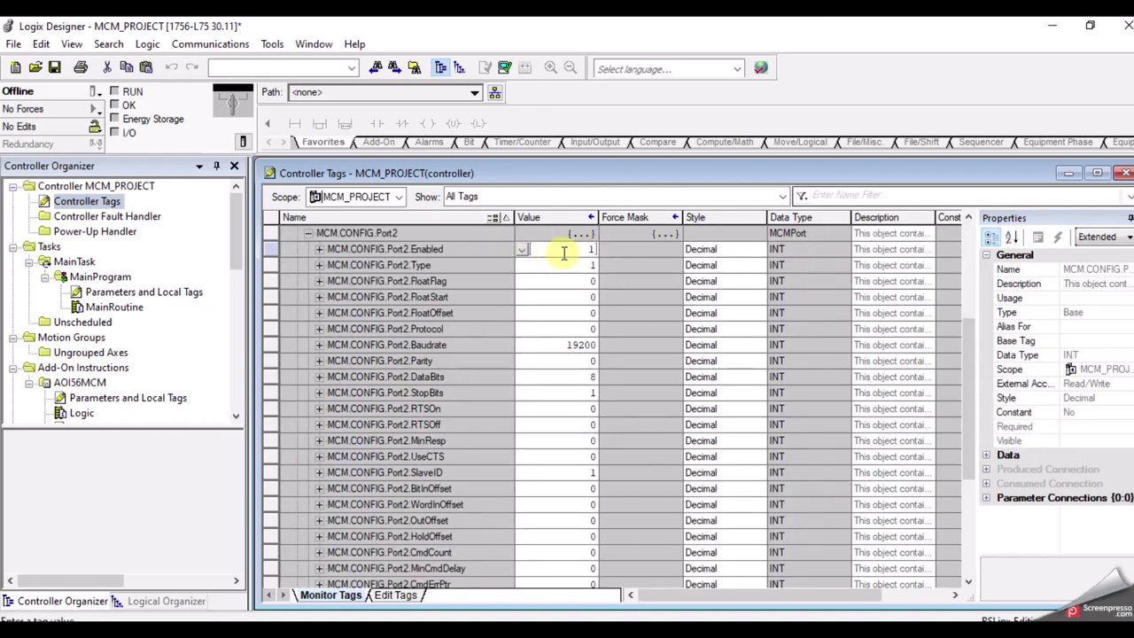
pyautogui.press('Return')
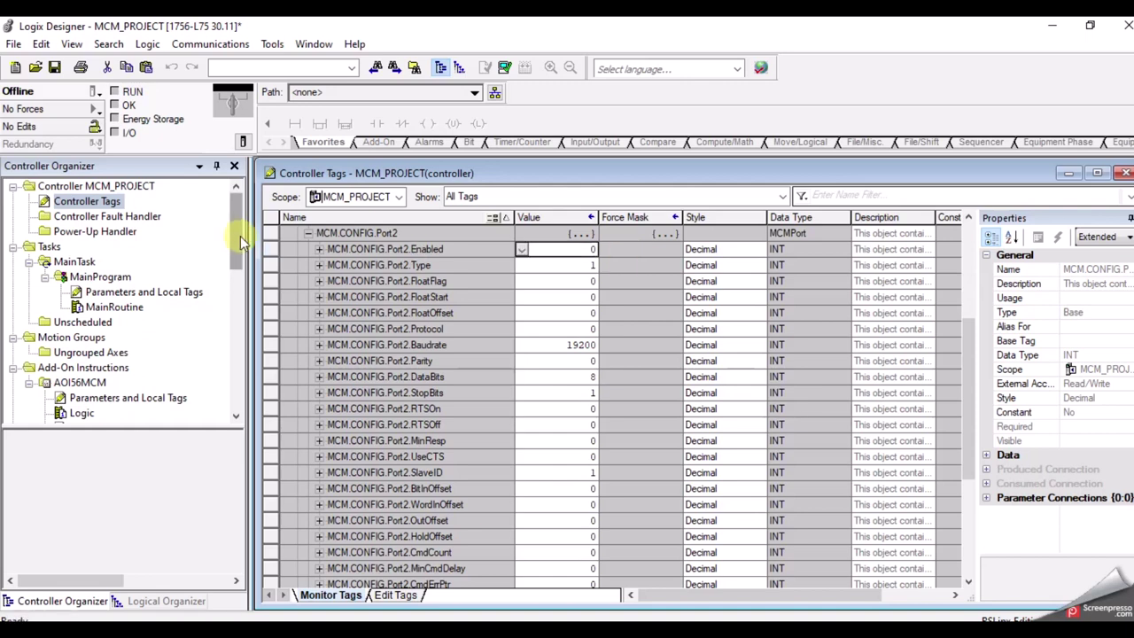
pyautogui.click(308, 233)
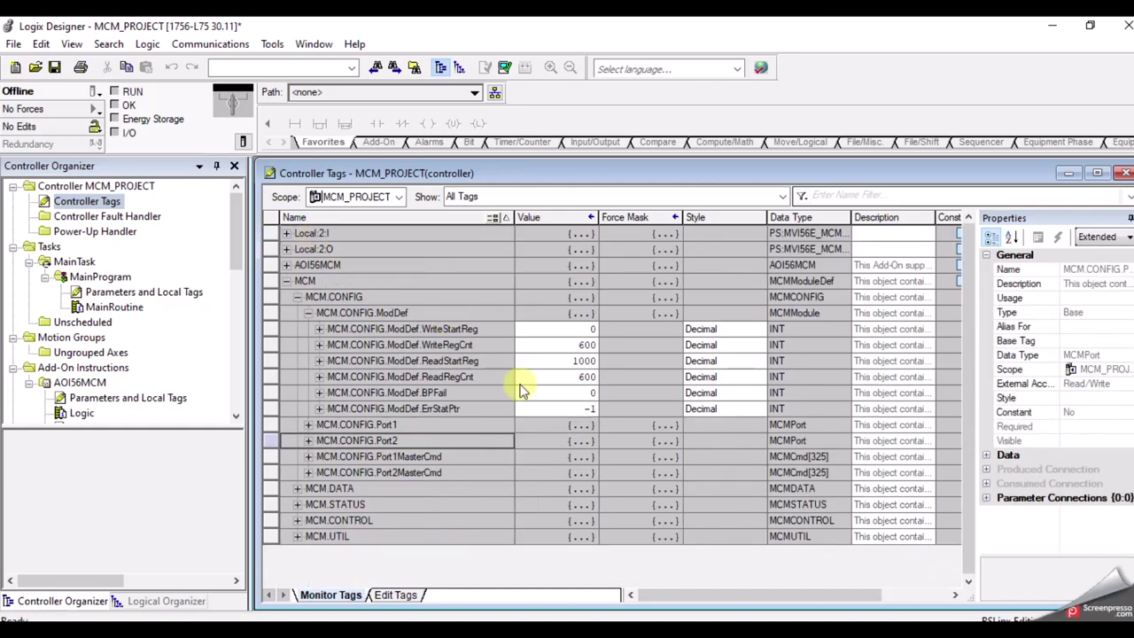
# Step: Review the MCM.CONFIG.ModDef group, and expand MCM.CONFIG.Port1MasterCmd to examine its command entries through to the last one
pyautogui.click(310, 317)
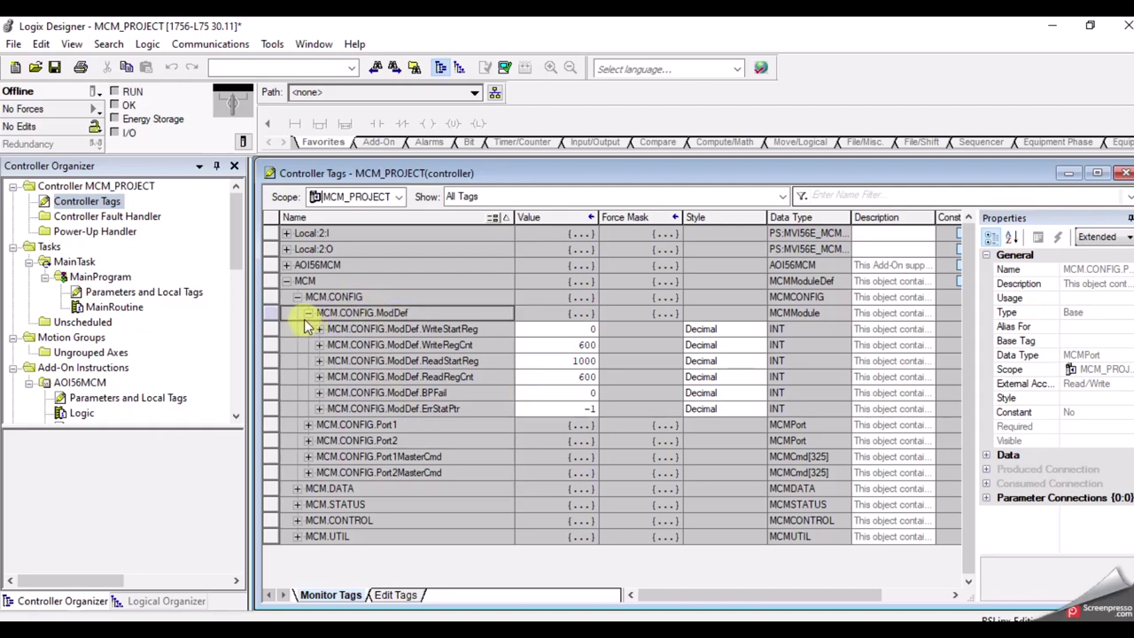
pyautogui.click(308, 313)
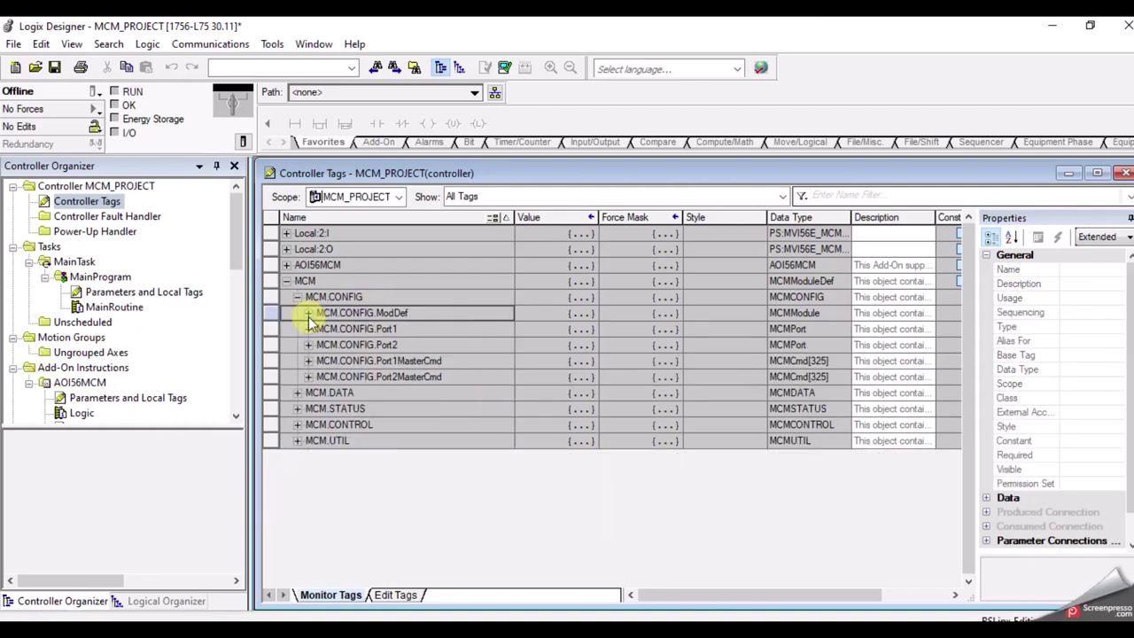
pyautogui.click(309, 313)
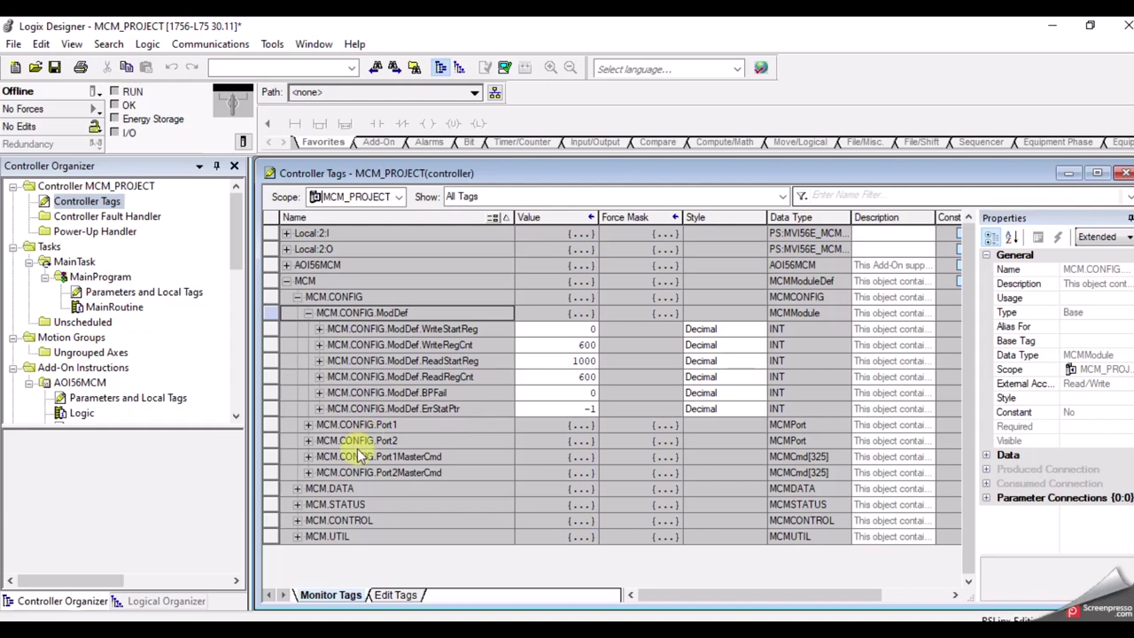
pyautogui.click(306, 457)
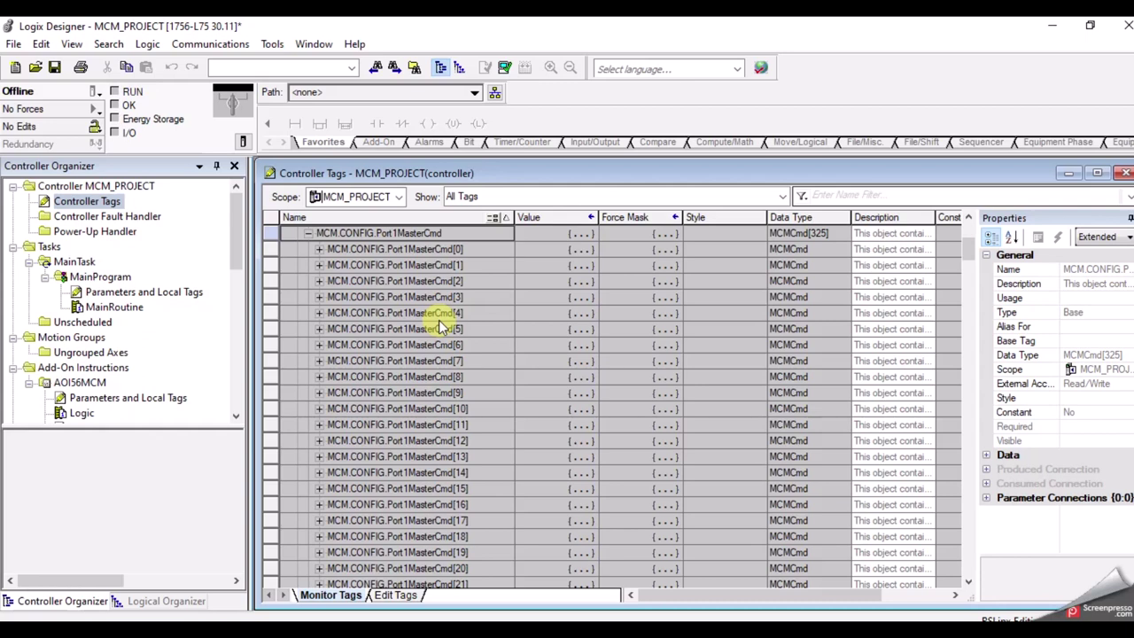
pyautogui.moveTo(969, 248); pyautogui.dragTo(944, 573)
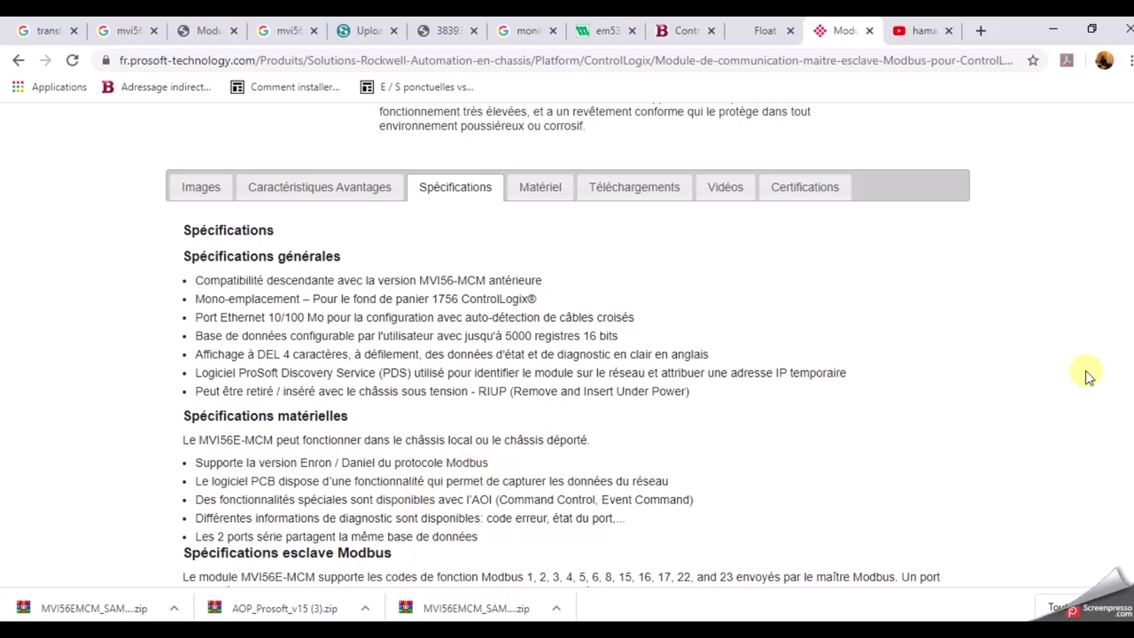
# Step: Examine the Modbus function codes and master command list specifications on the ProSoft page, and return to the Port1MasterCmd entries in Logix Designer
pyautogui.scroll(-3, 1130, 295)
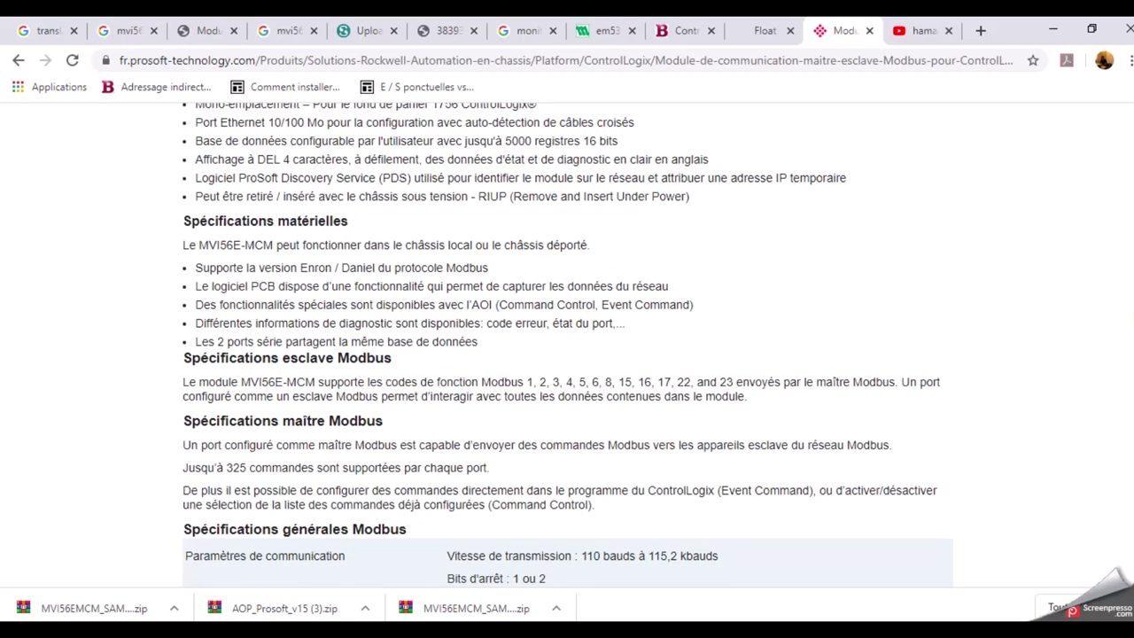
pyautogui.scroll(1, 1130, 319)
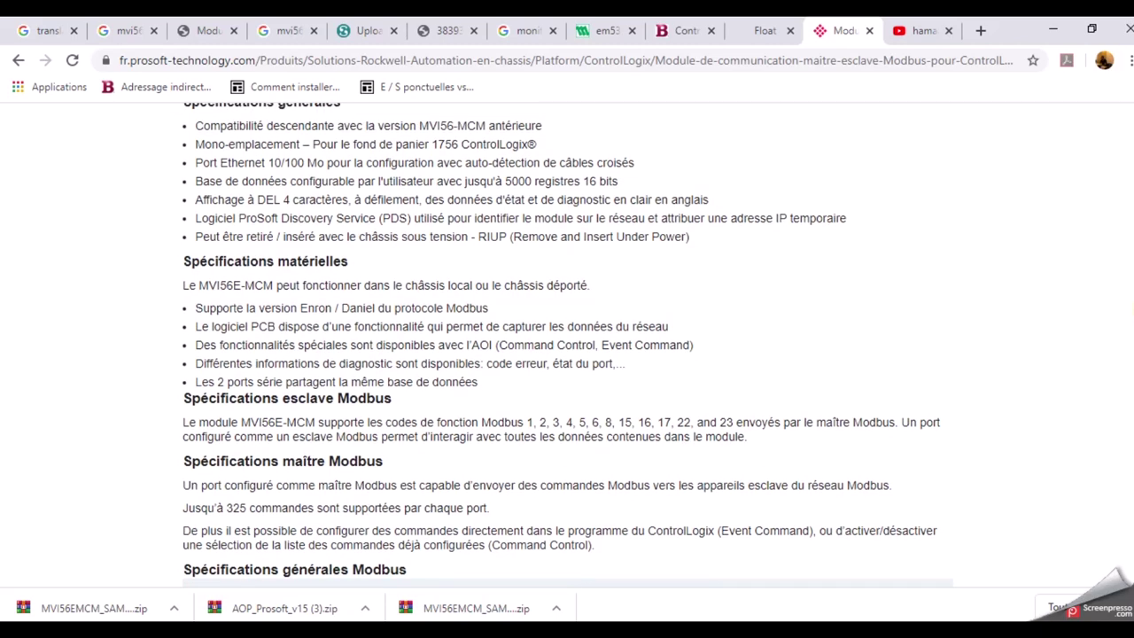
pyautogui.scroll(-1, 1130, 318)
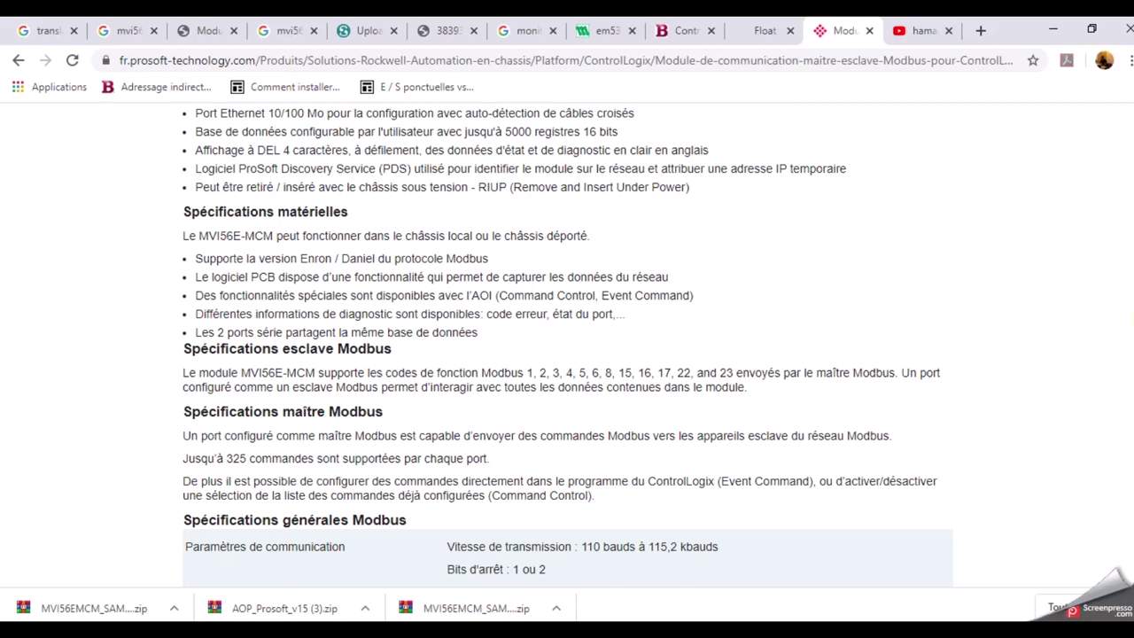
pyautogui.scroll(-3, 1130, 319)
pyautogui.scroll(-3, 1130, 319)
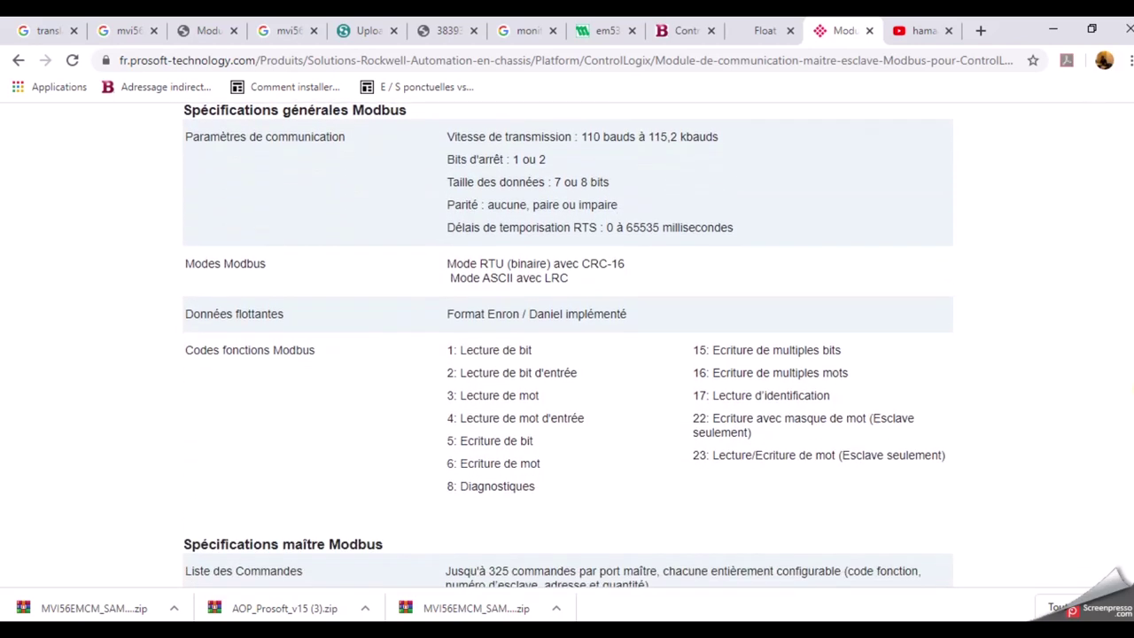
pyautogui.scroll(-2, 1130, 355)
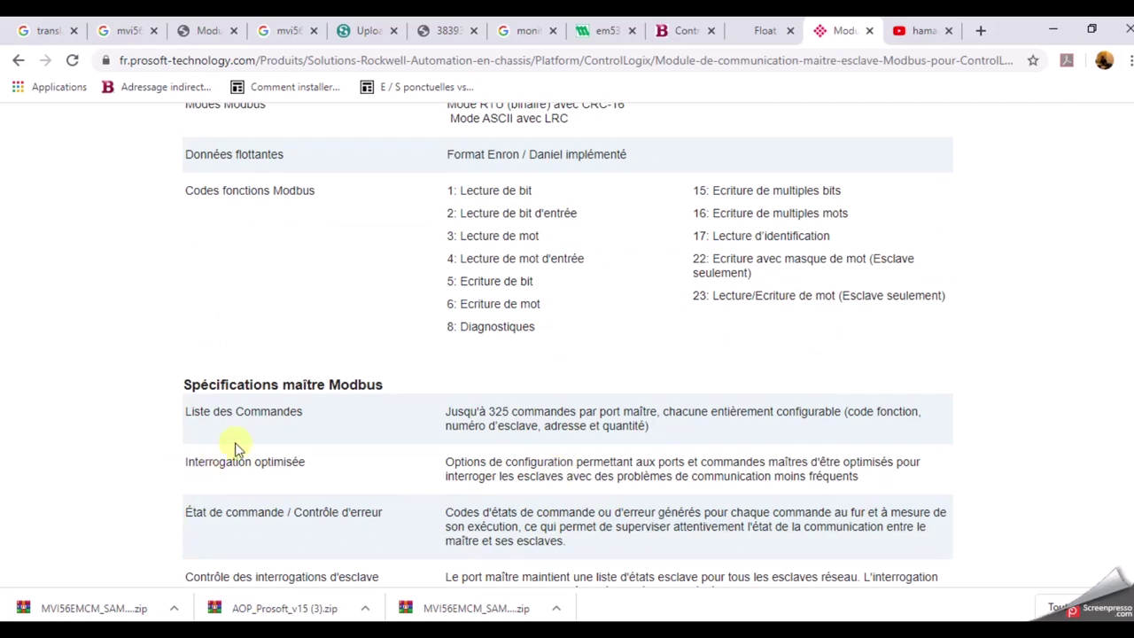
pyautogui.moveTo(505, 411); pyautogui.dragTo(795, 411)
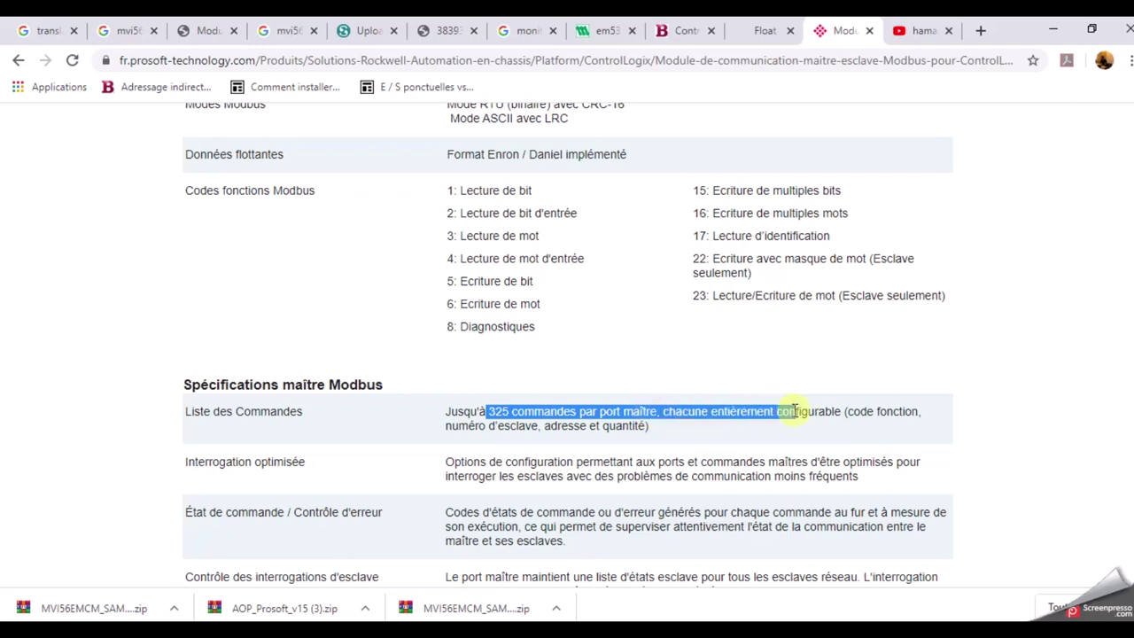
pyautogui.click(531, 424)
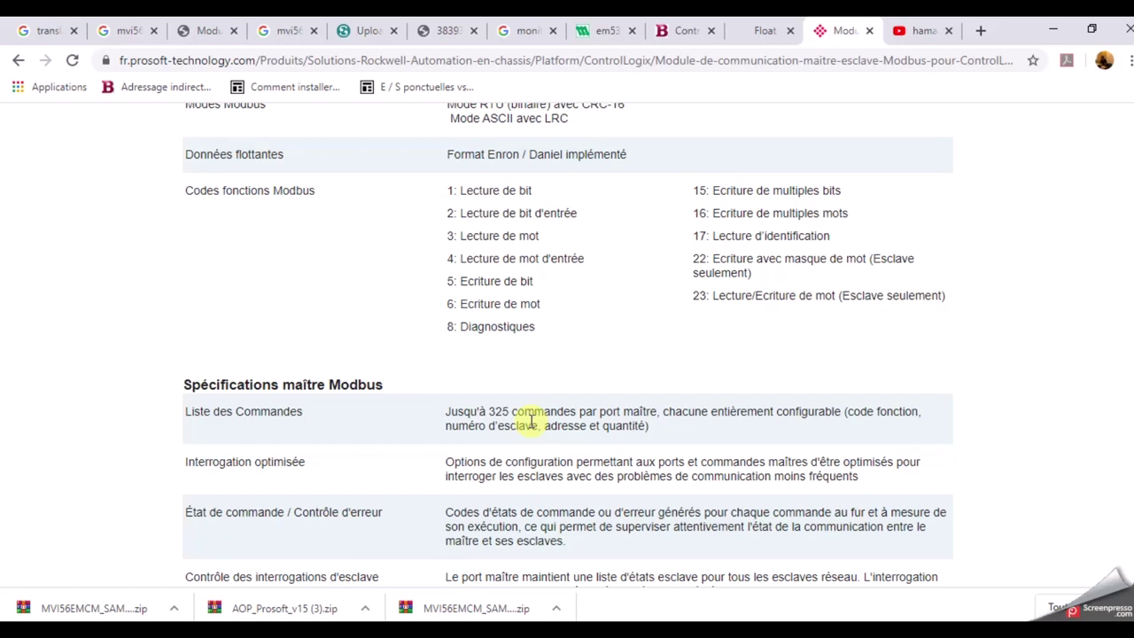
pyautogui.click(1054, 28)
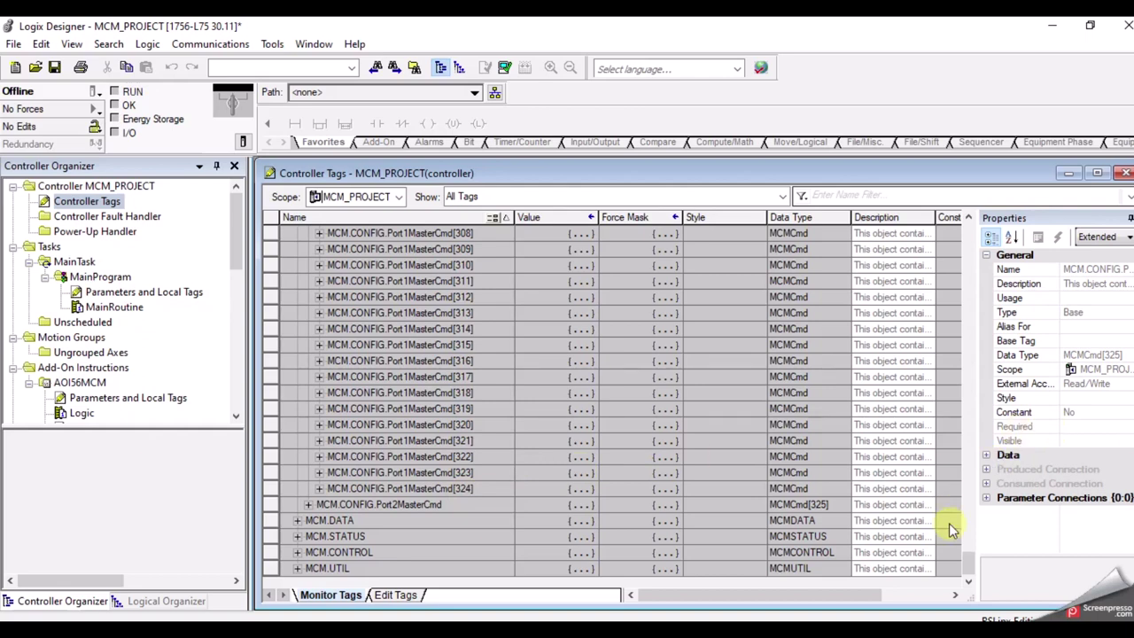
pyautogui.moveTo(968, 567); pyautogui.dragTo(944, 240)
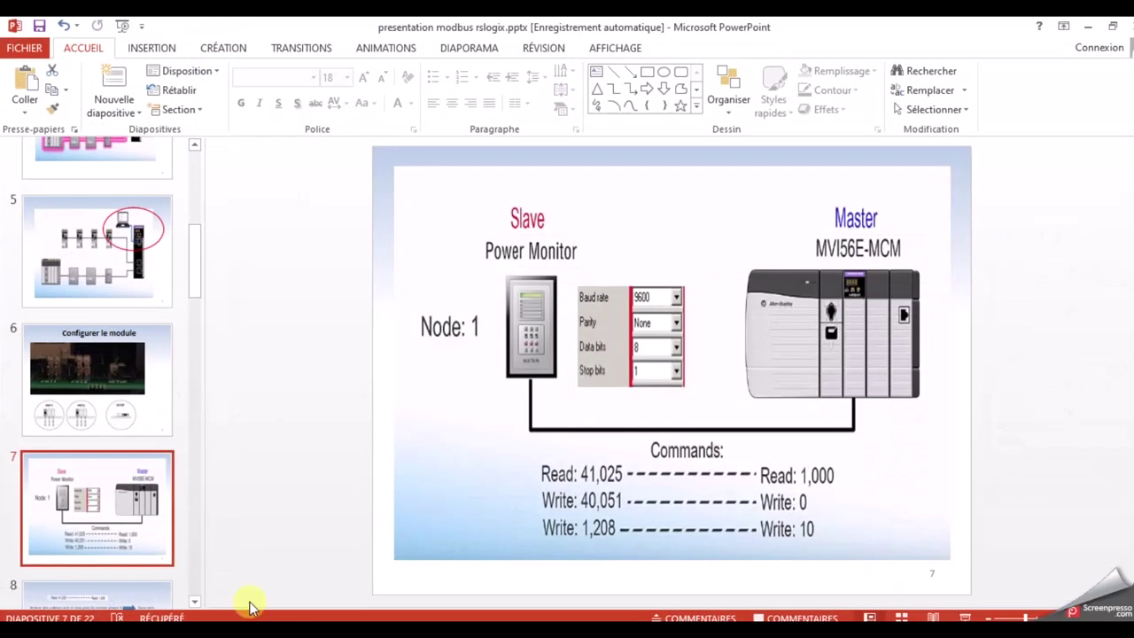
# Step: Review the port parameter descriptions on PowerPoint slide 14 and show the MVI56-MCM register address diagram on slide 15
pyautogui.click(142, 595)
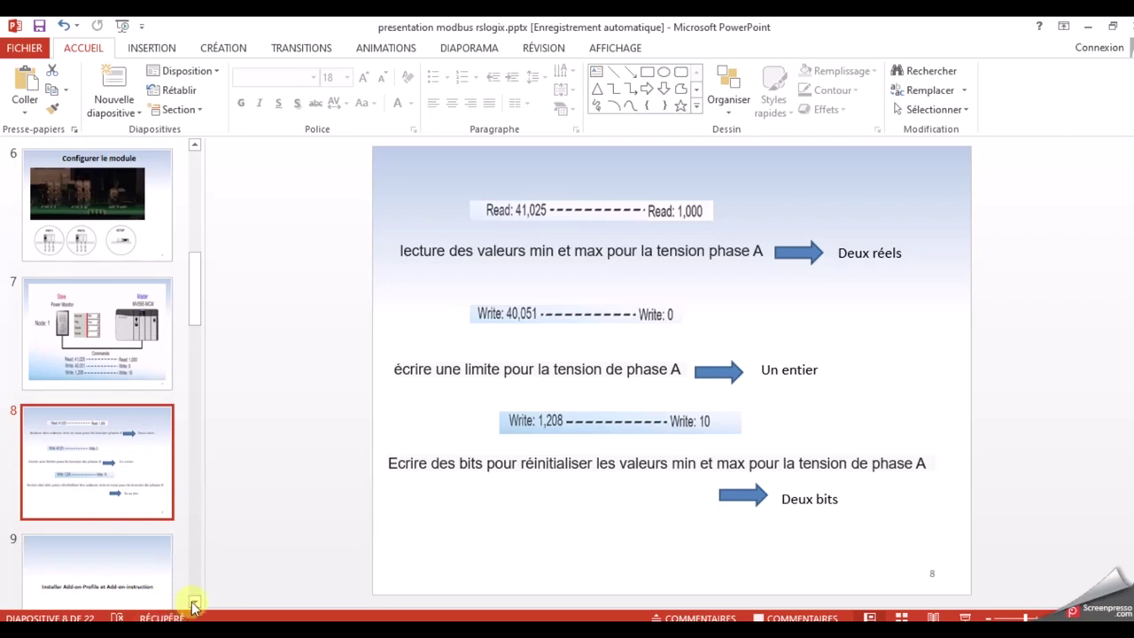
pyautogui.scroll(-3, 193, 604)
pyautogui.scroll(-10, 193, 603)
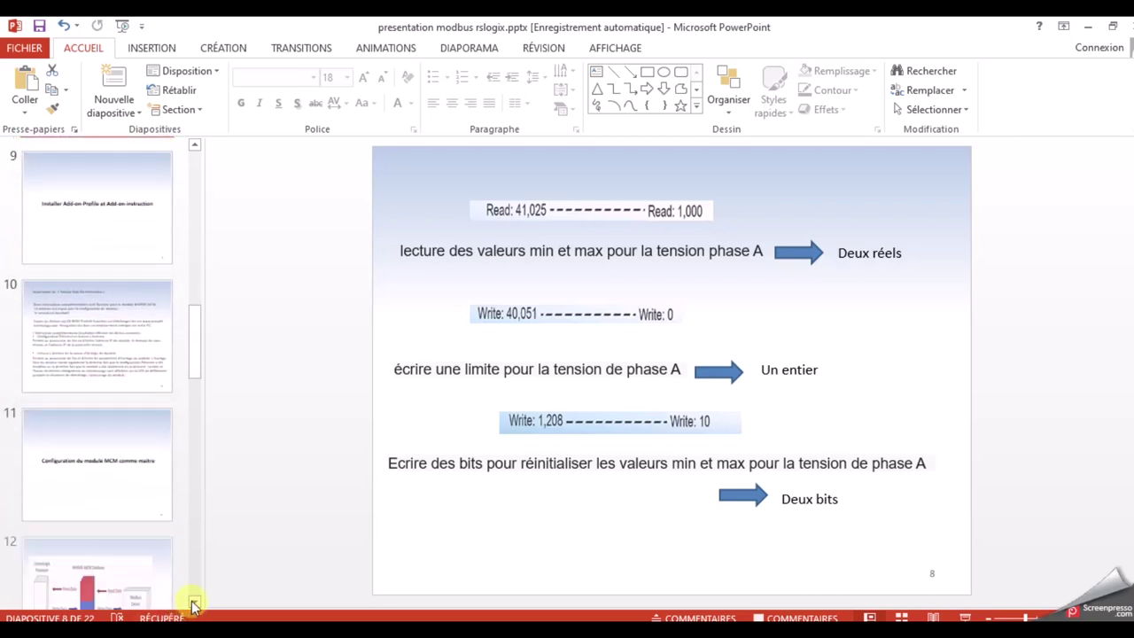
pyautogui.scroll(-2, 193, 603)
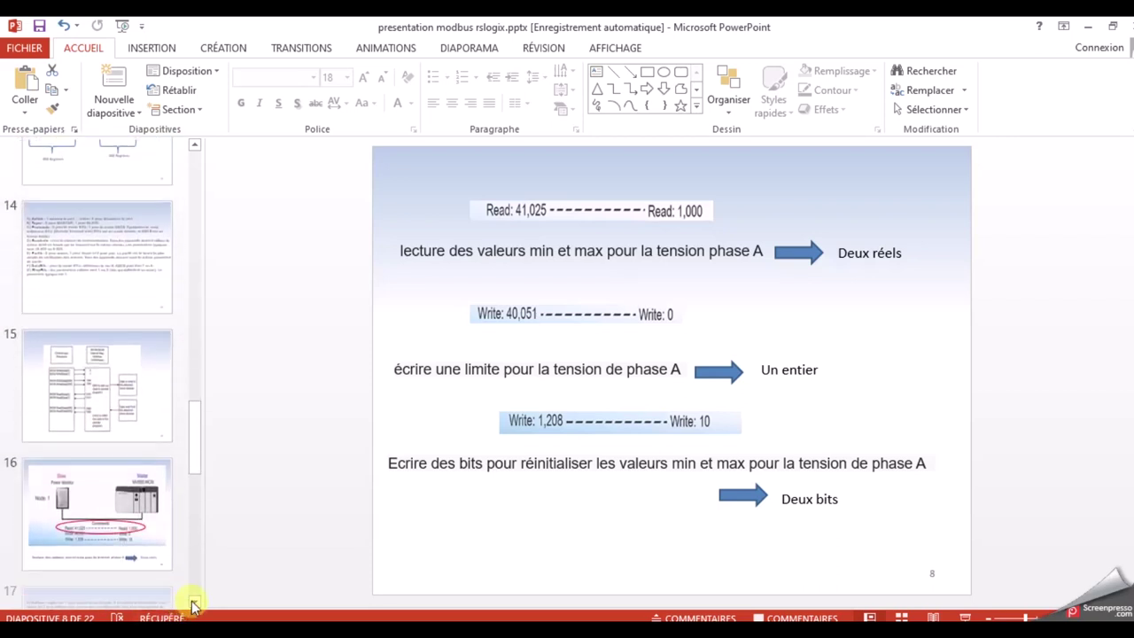
pyautogui.click(101, 276)
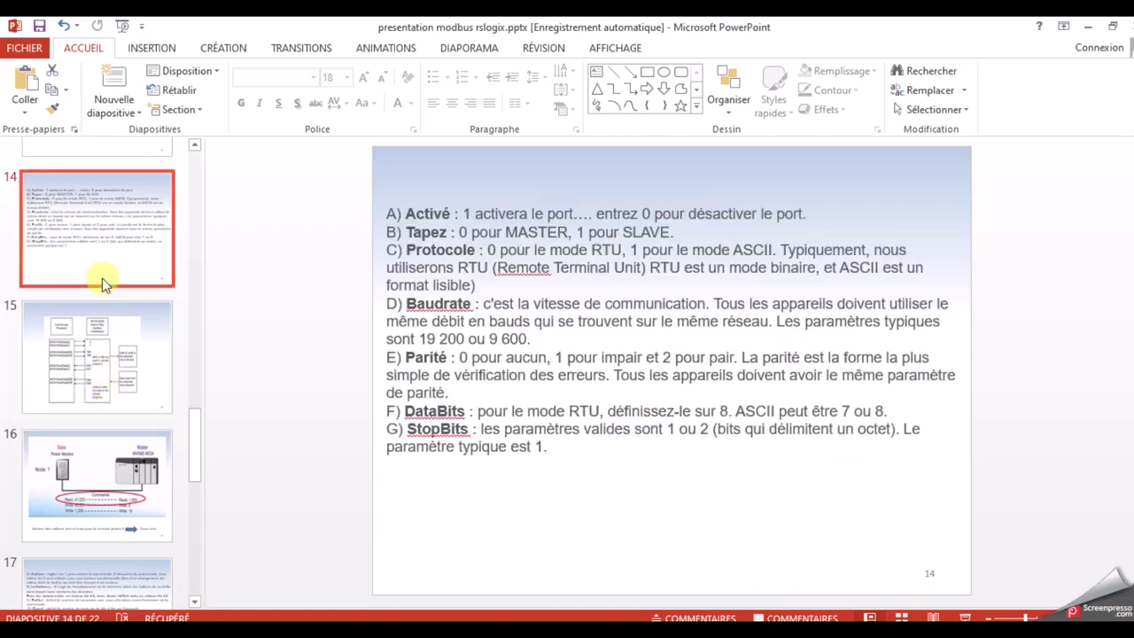
pyautogui.click(62, 400)
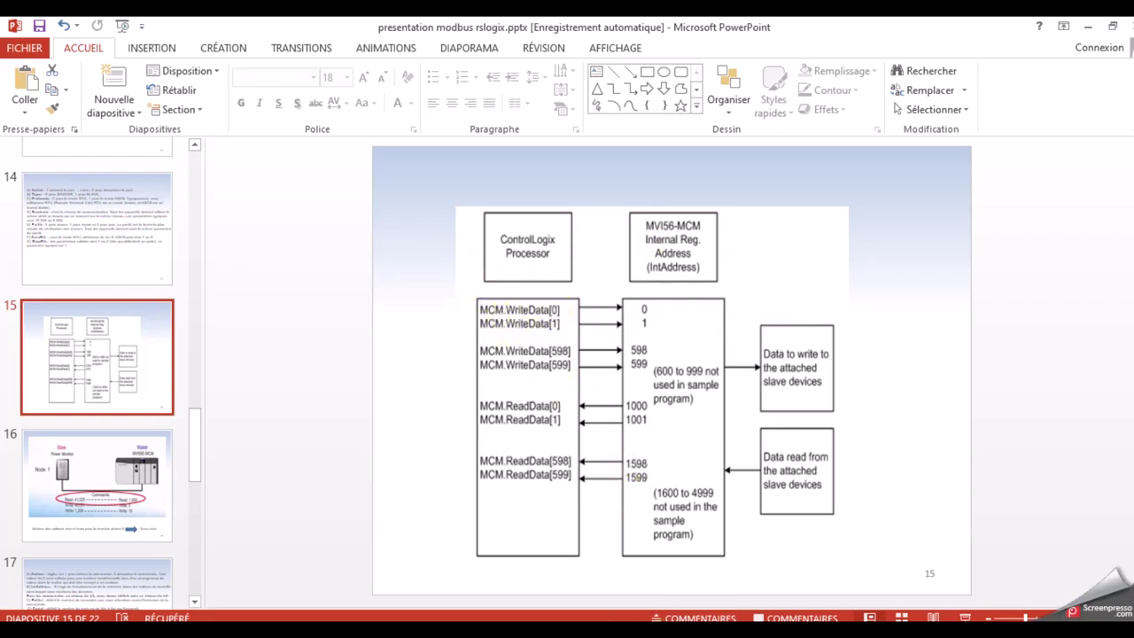
# Step: Switch back to Logix Designer, collapse MCM.CONFIG.Port1MasterCmd, and expand MCM.DATA and its ReadData array
pyautogui.hotkey('alt', 'Tab')
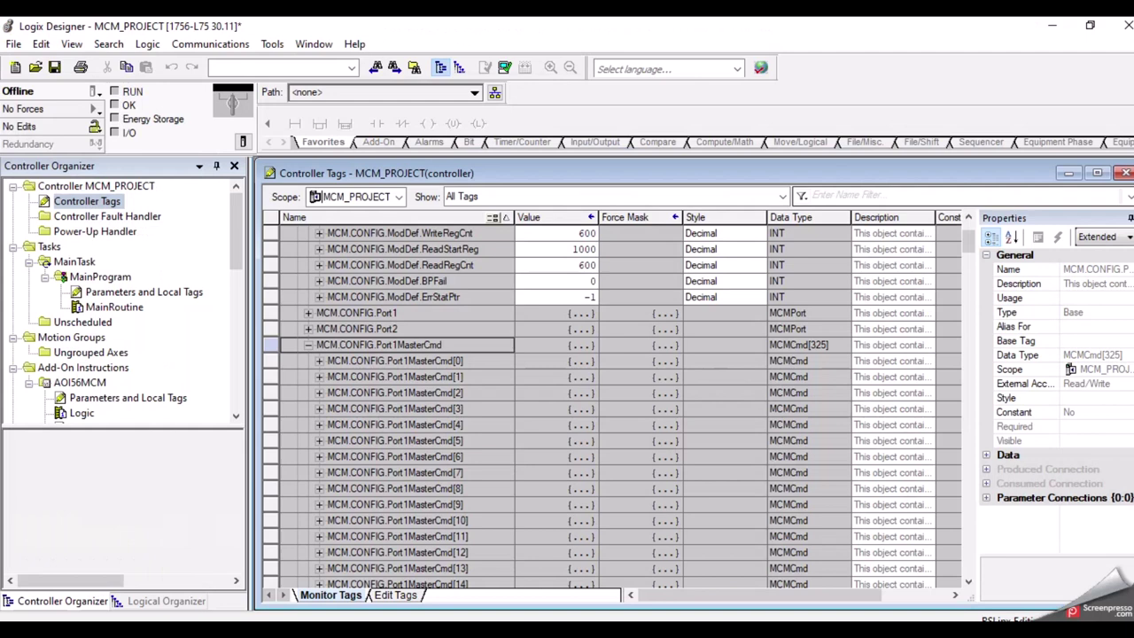
pyautogui.click(308, 346)
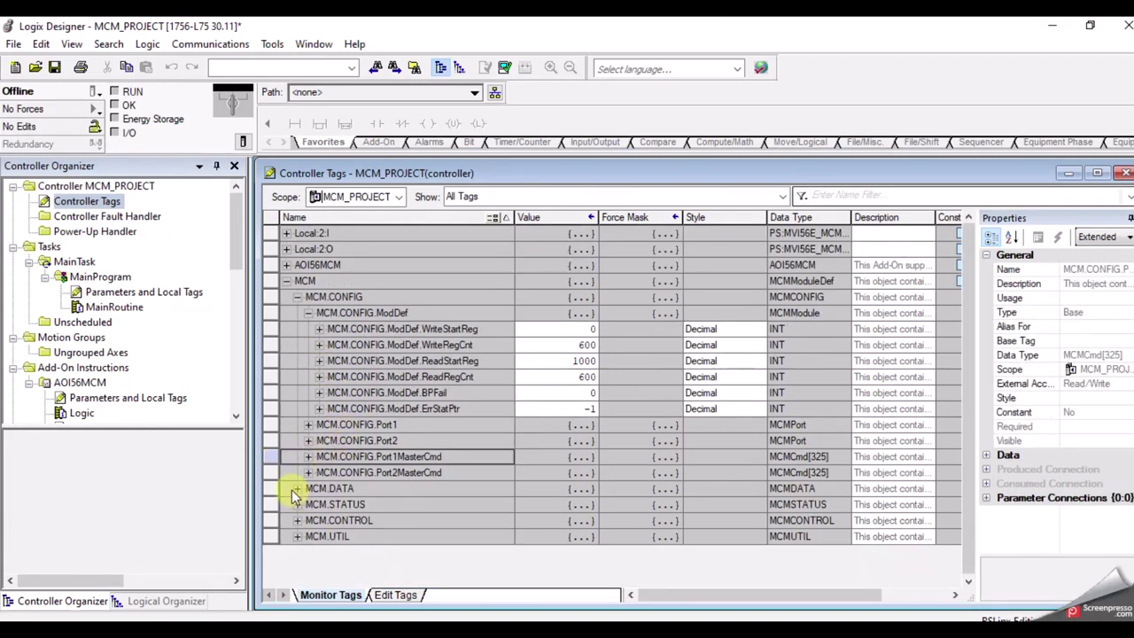
pyautogui.click(292, 489)
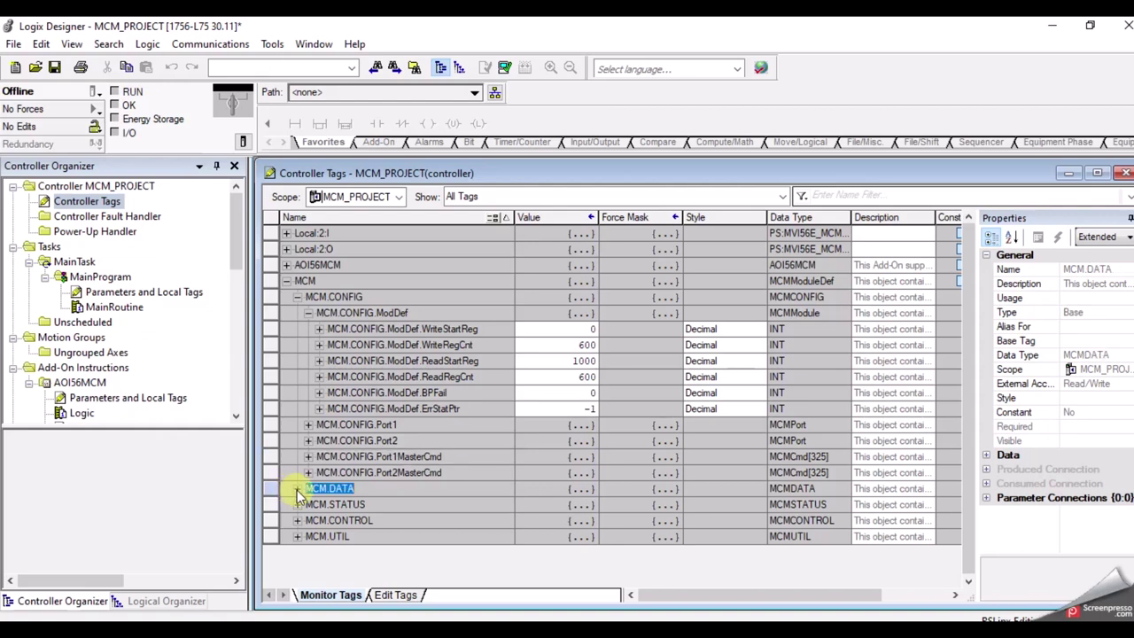
pyautogui.click(296, 489)
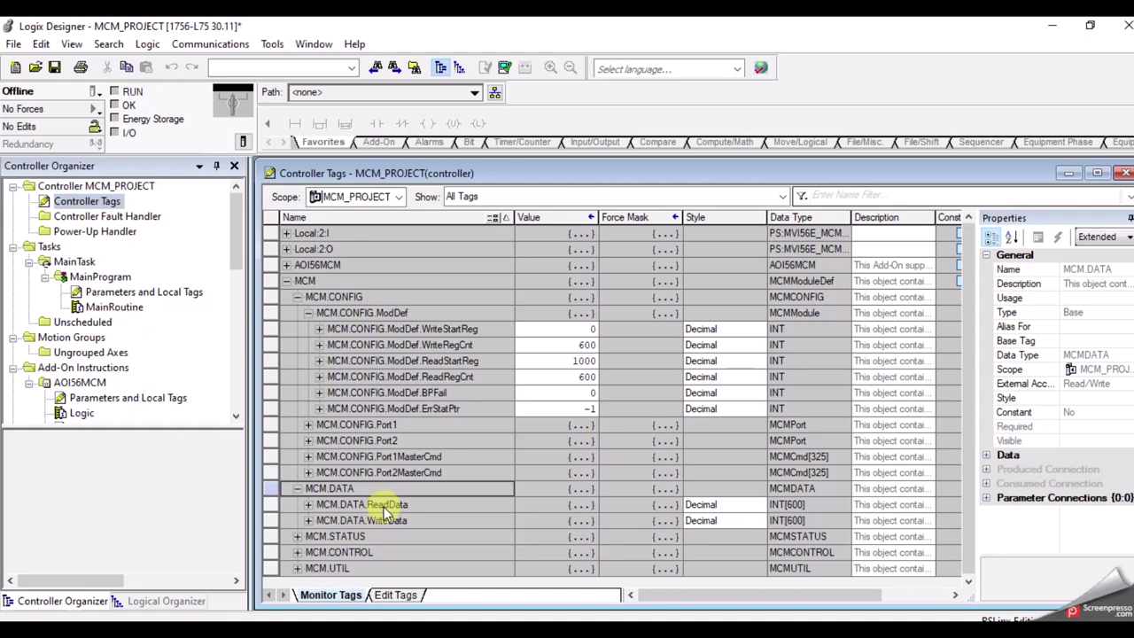
pyautogui.click(308, 505)
pyautogui.click(307, 505)
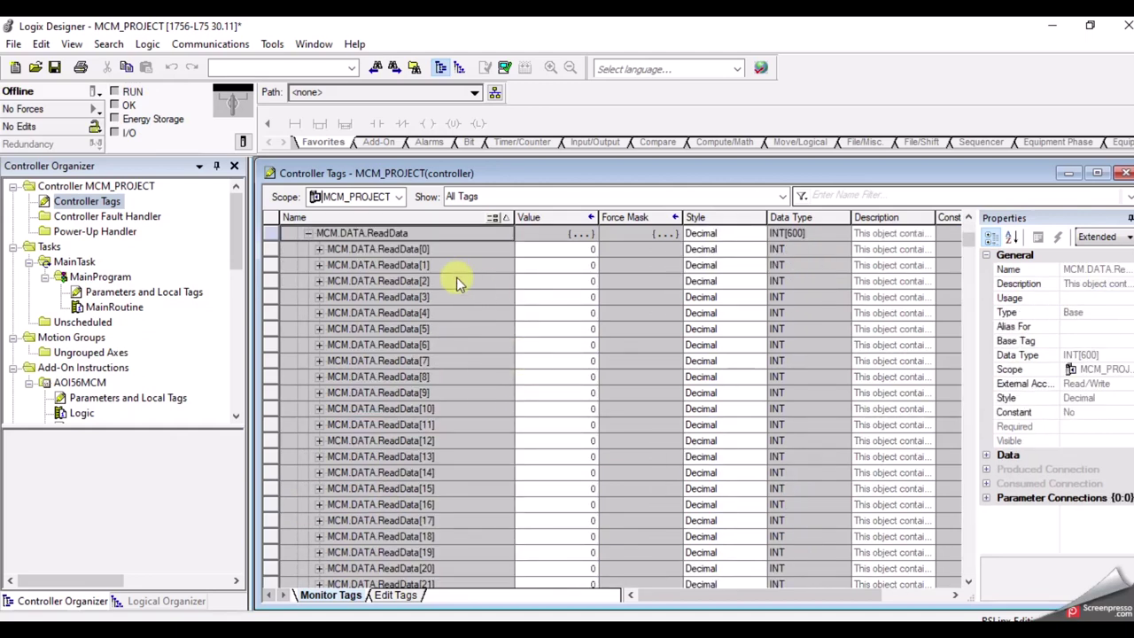
# Step: Examine the MCM.DATA.ReadData array through to its last element, and show the write/read data register map on PowerPoint slide 13
pyautogui.click(428, 249)
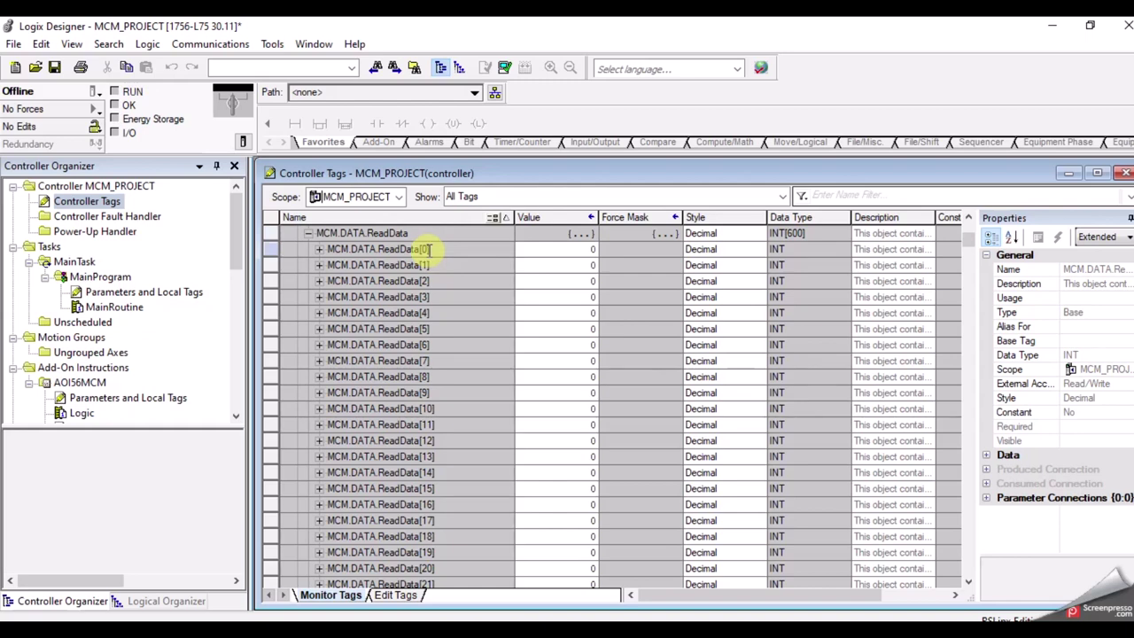
pyautogui.moveTo(968, 237); pyautogui.dragTo(969, 572)
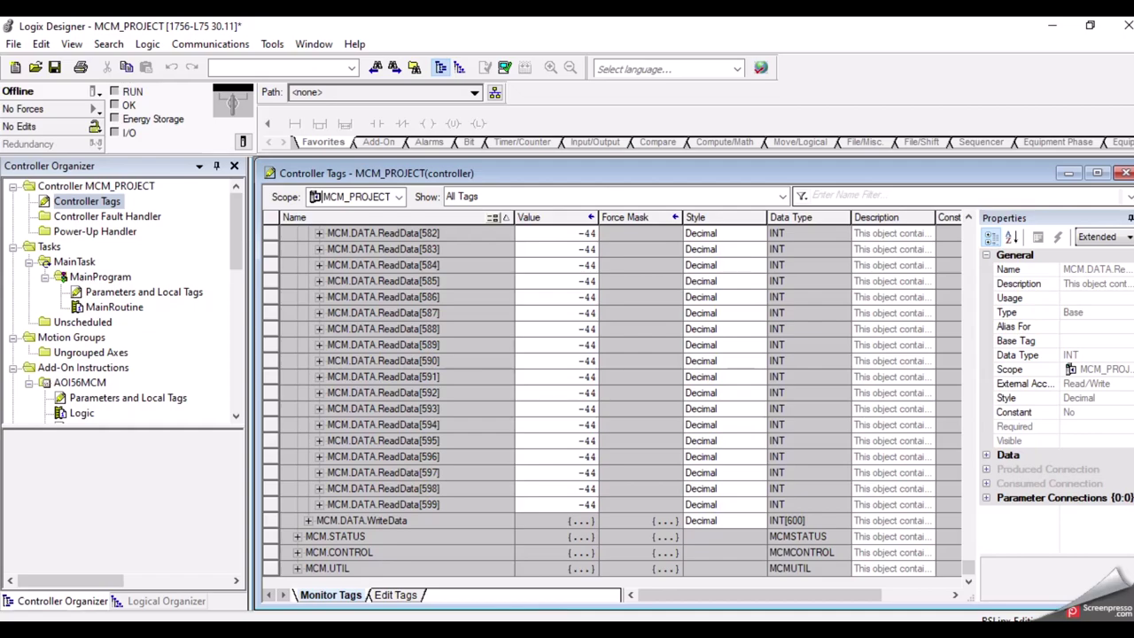
pyautogui.moveTo(639, 627)
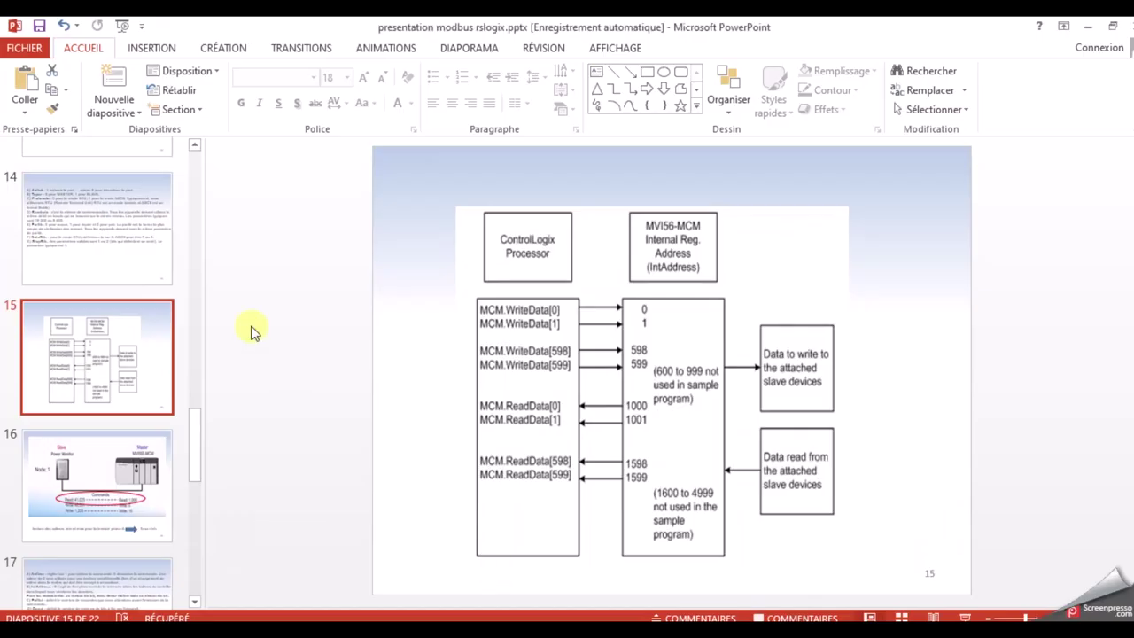
pyautogui.scroll(7, 194, 229)
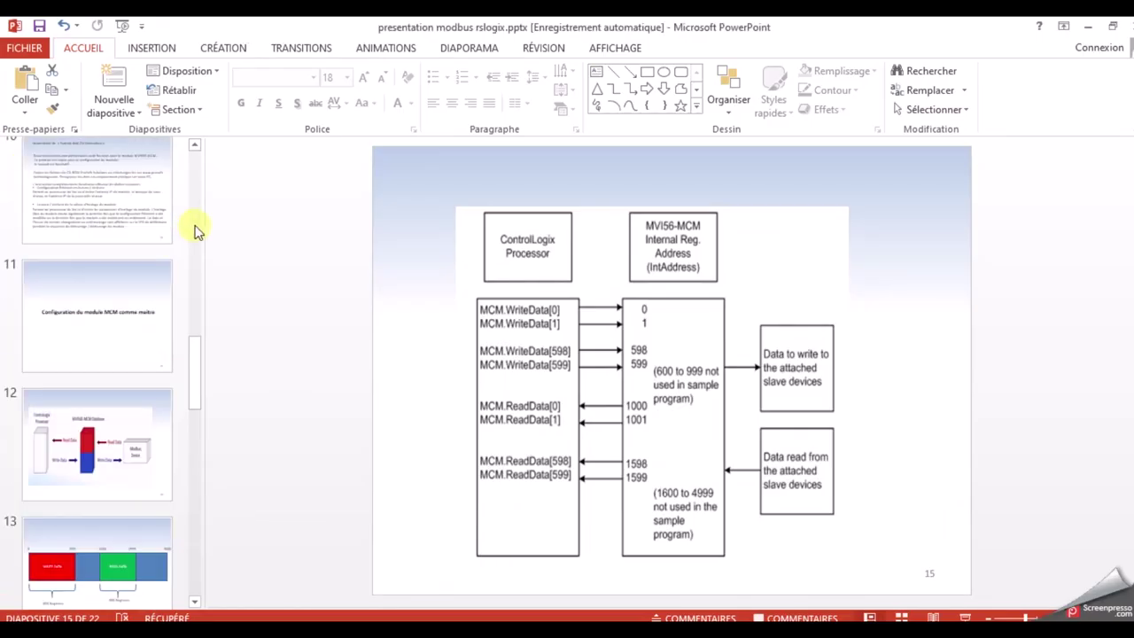
pyautogui.moveTo(203, 291); pyautogui.dragTo(213, 392)
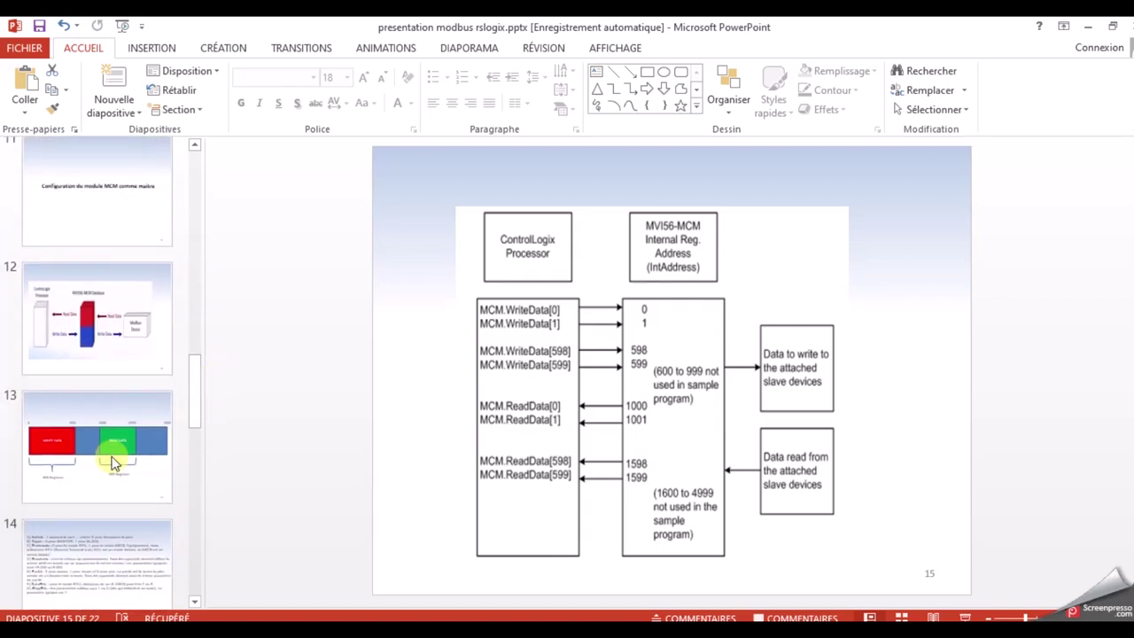
pyautogui.click(112, 455)
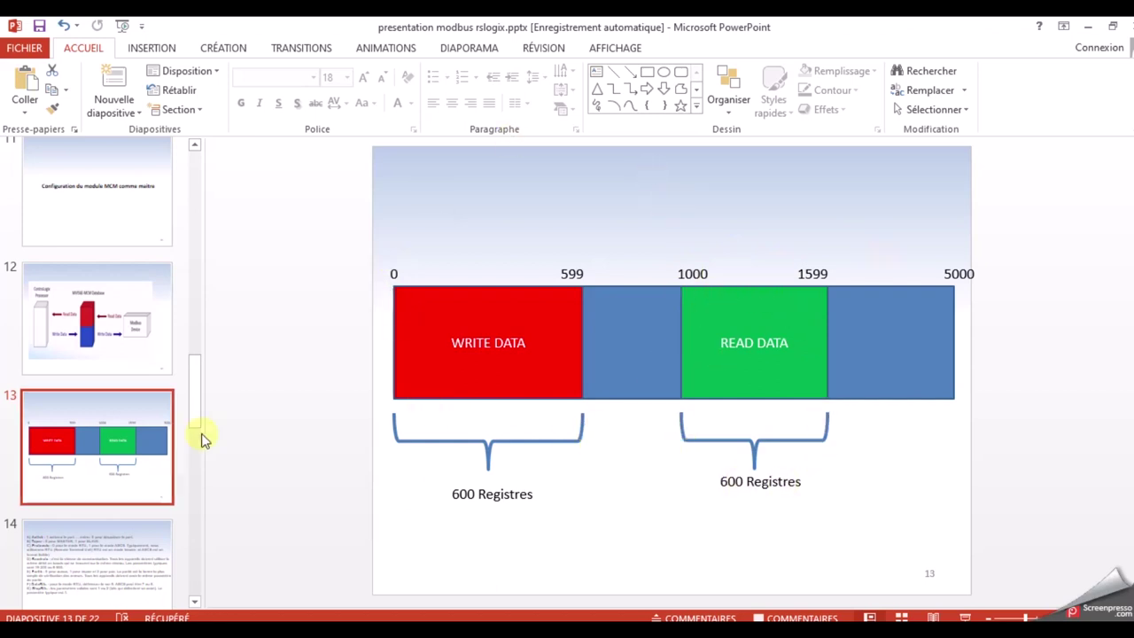
# Step: Show the MVI56-MCM register address diagram on slide 15, and return to the start of the ReadData array in Logix Designer
pyautogui.moveTo(197, 417); pyautogui.dragTo(221, 534)
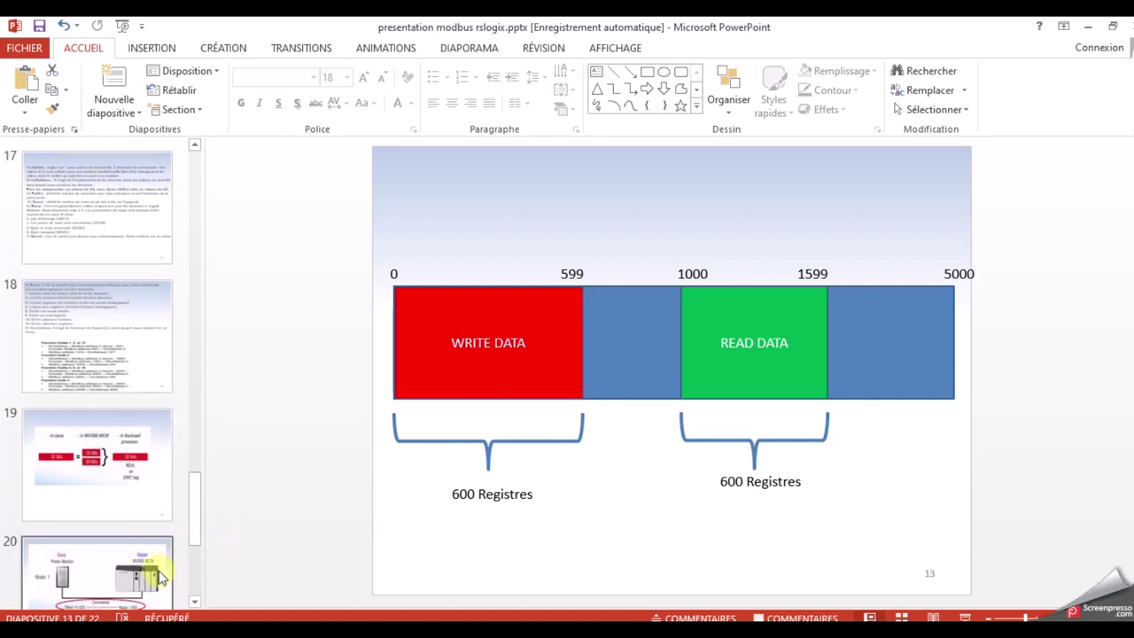
pyautogui.moveTo(194, 509); pyautogui.dragTo(192, 456)
pyautogui.click(94, 261)
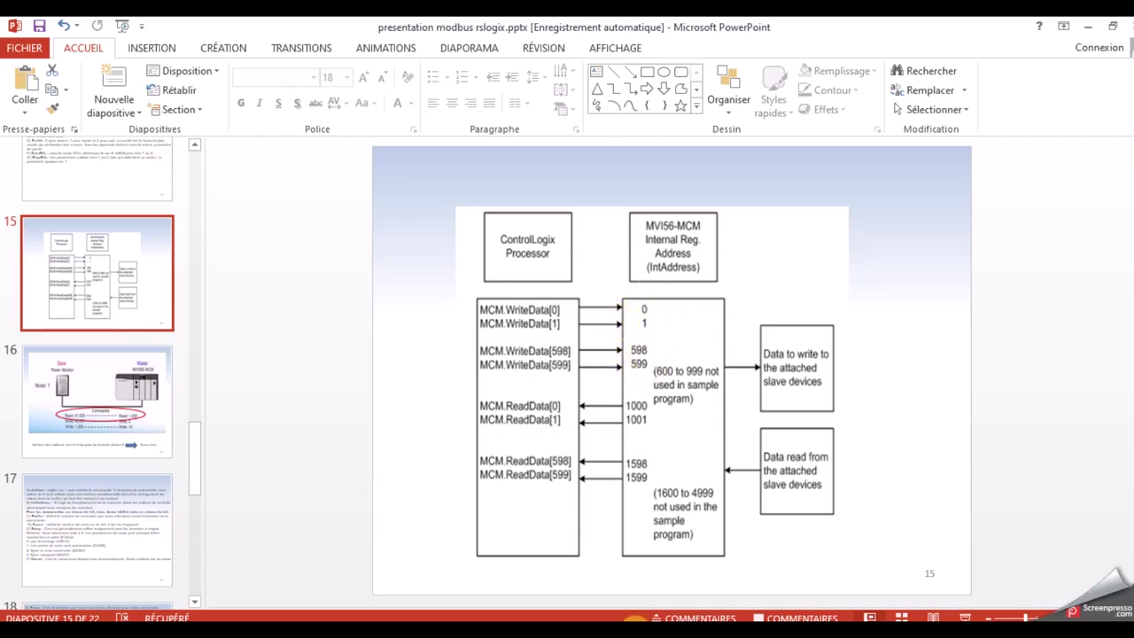
pyautogui.click(602, 558)
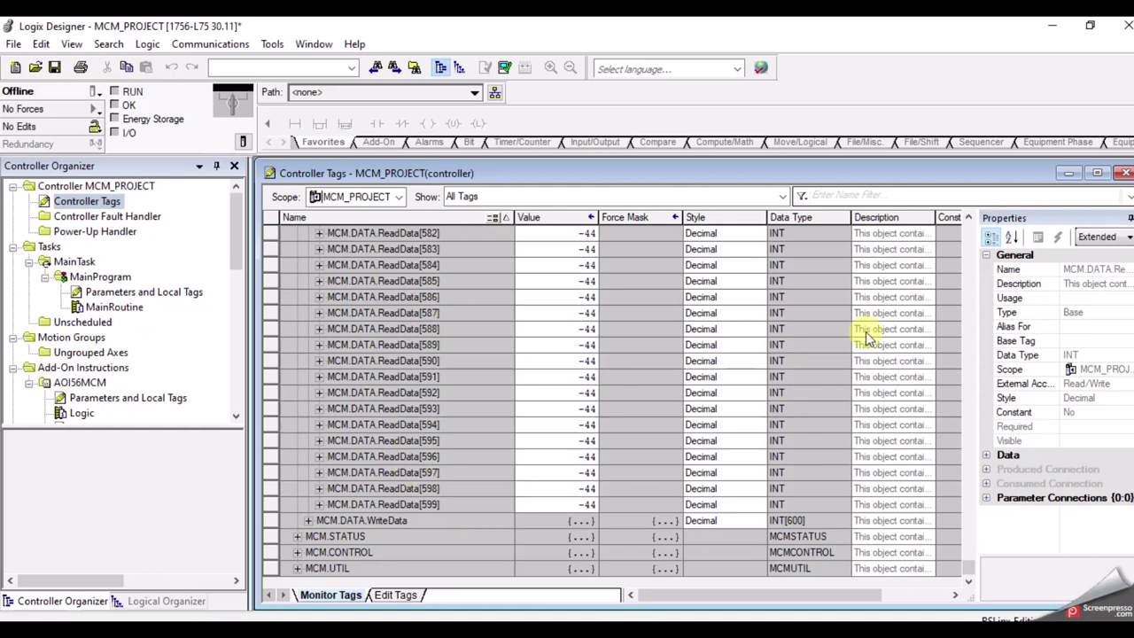
pyautogui.moveTo(984, 576); pyautogui.dragTo(905, 246)
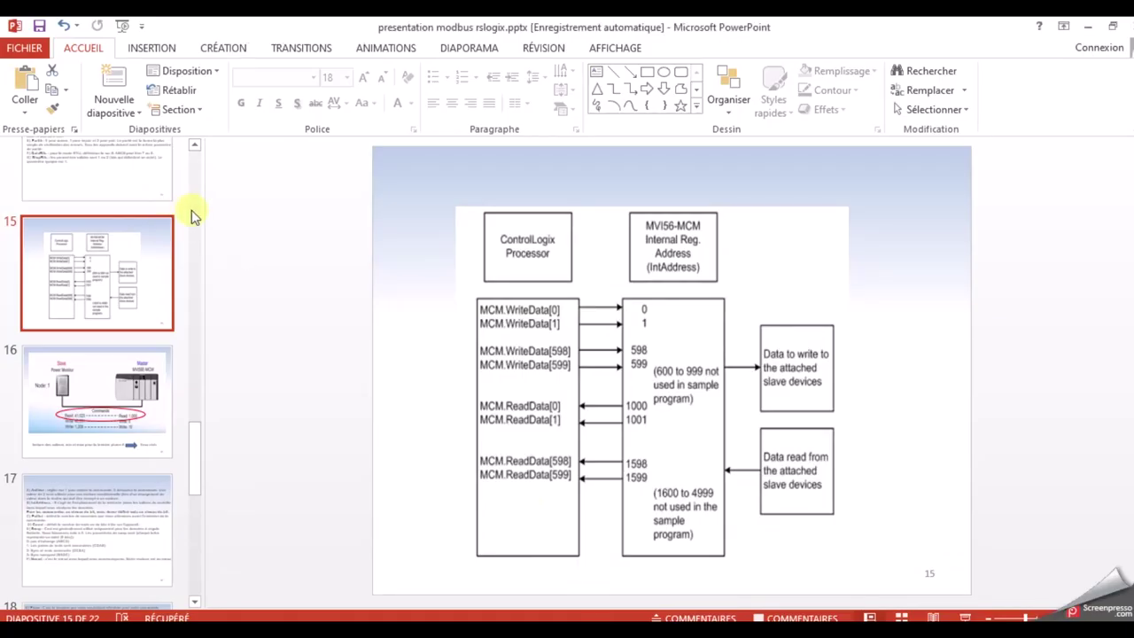
# Step: Review the write and read data register ranges on PowerPoint slide 13, and switch back to the ReadData tags in Logix Designer
pyautogui.scroll(5, 193, 217)
pyautogui.click(131, 478)
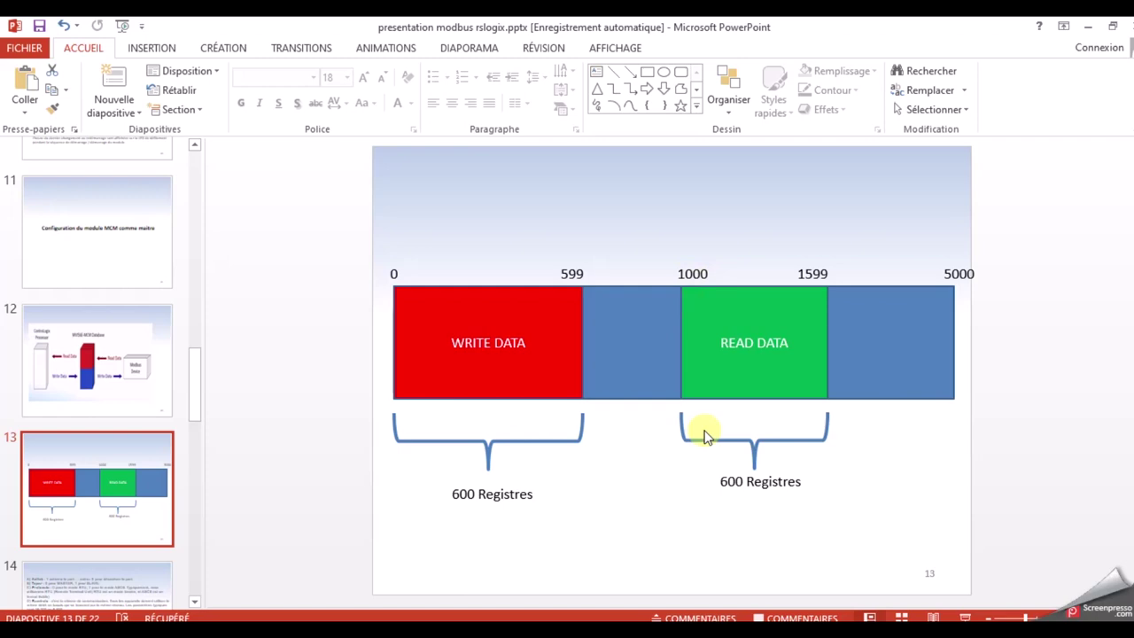
pyautogui.hotkey('alt', 'Tab')
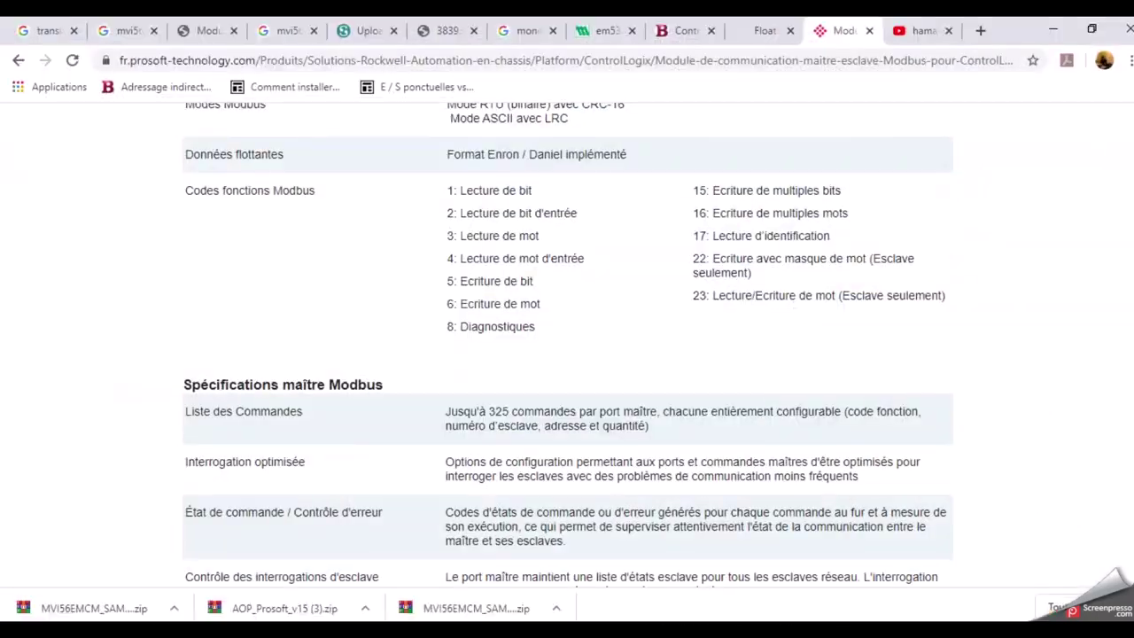
pyautogui.hotkey('alt', 'Tab')
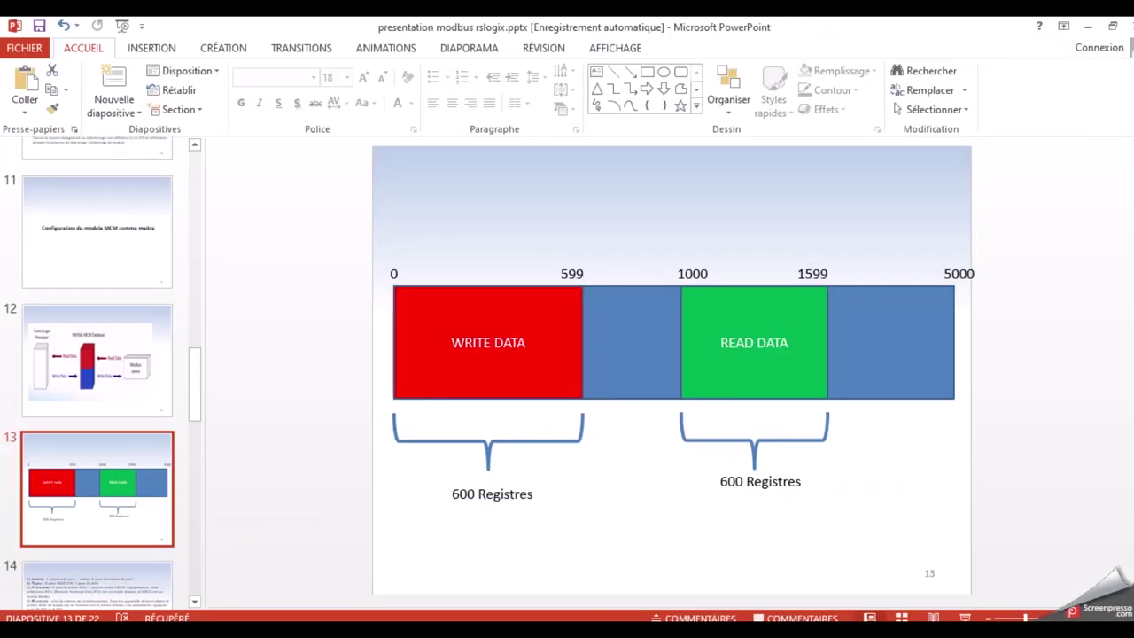
pyautogui.hotkey('alt', 'Tab')
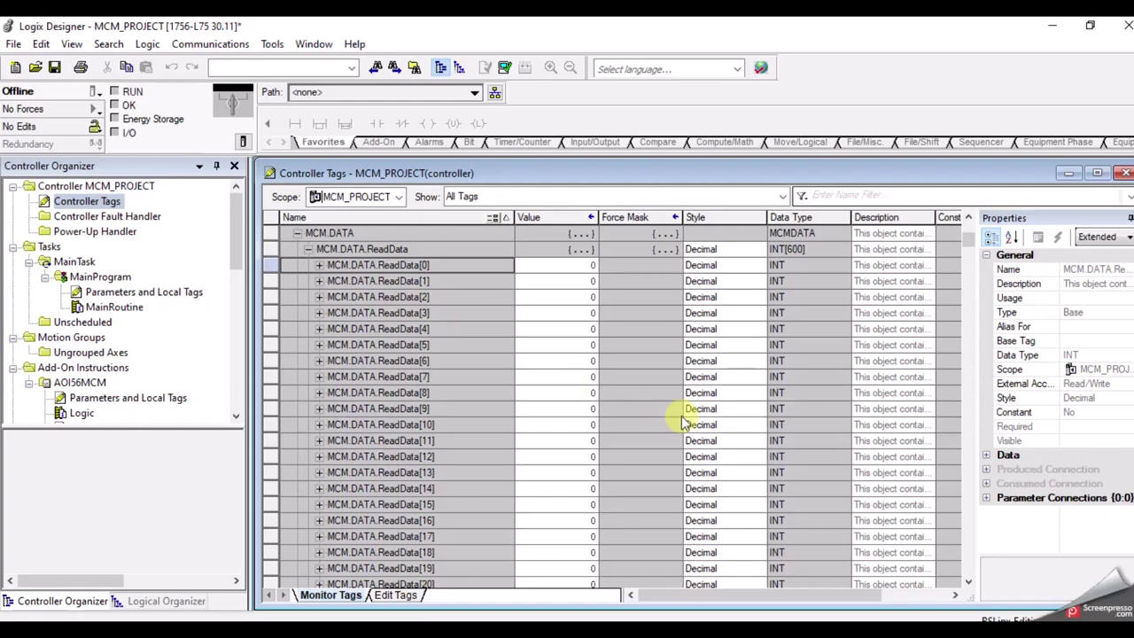
# Step: Return to PowerPoint and examine how the WriteData and ReadData tags map to internal register addresses on slide 15
pyautogui.click(1051, 26)
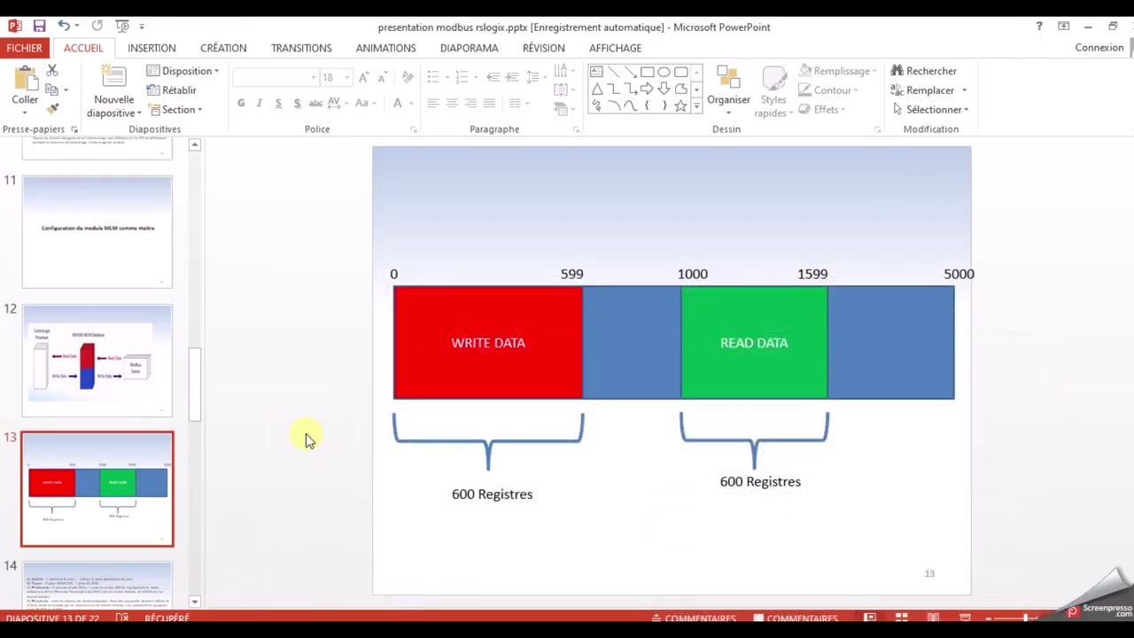
pyautogui.moveTo(194, 356); pyautogui.dragTo(197, 432)
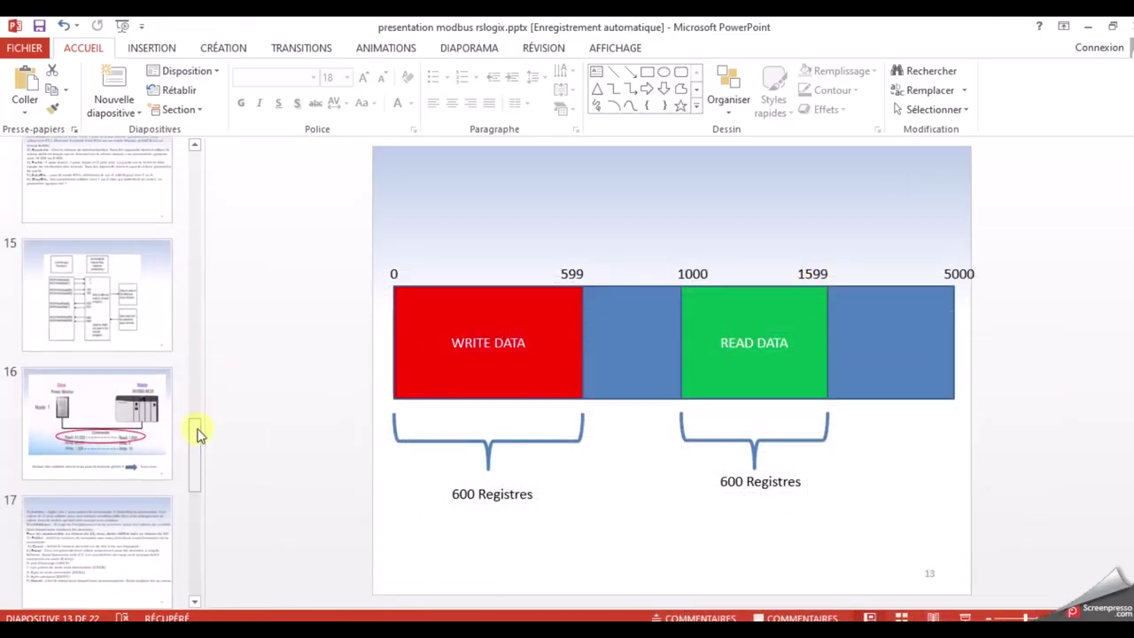
pyautogui.click(119, 362)
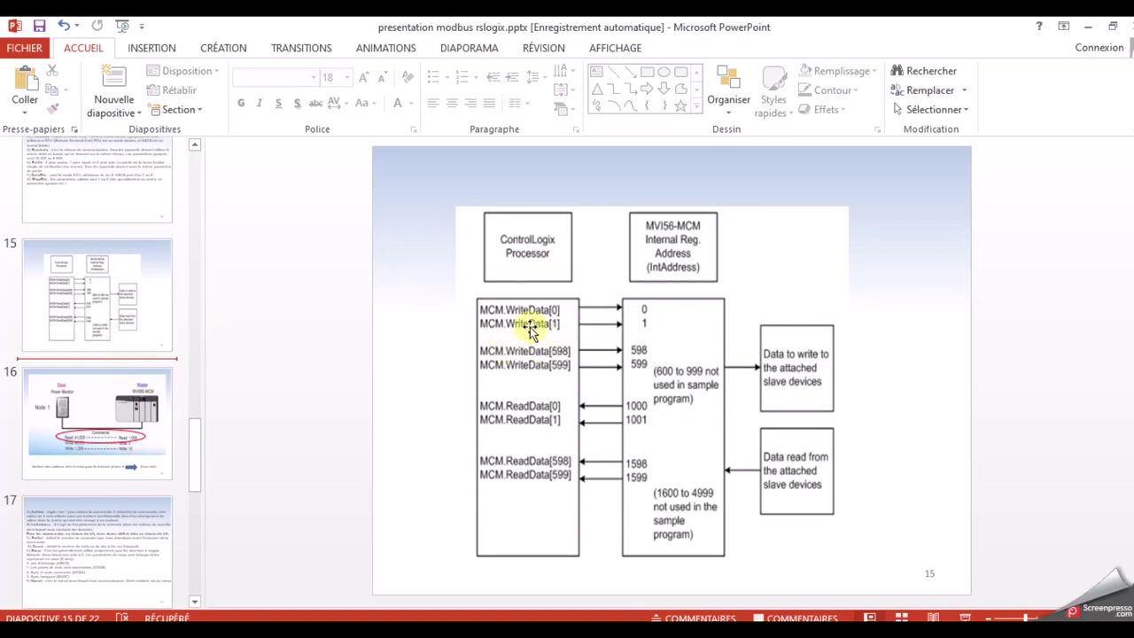
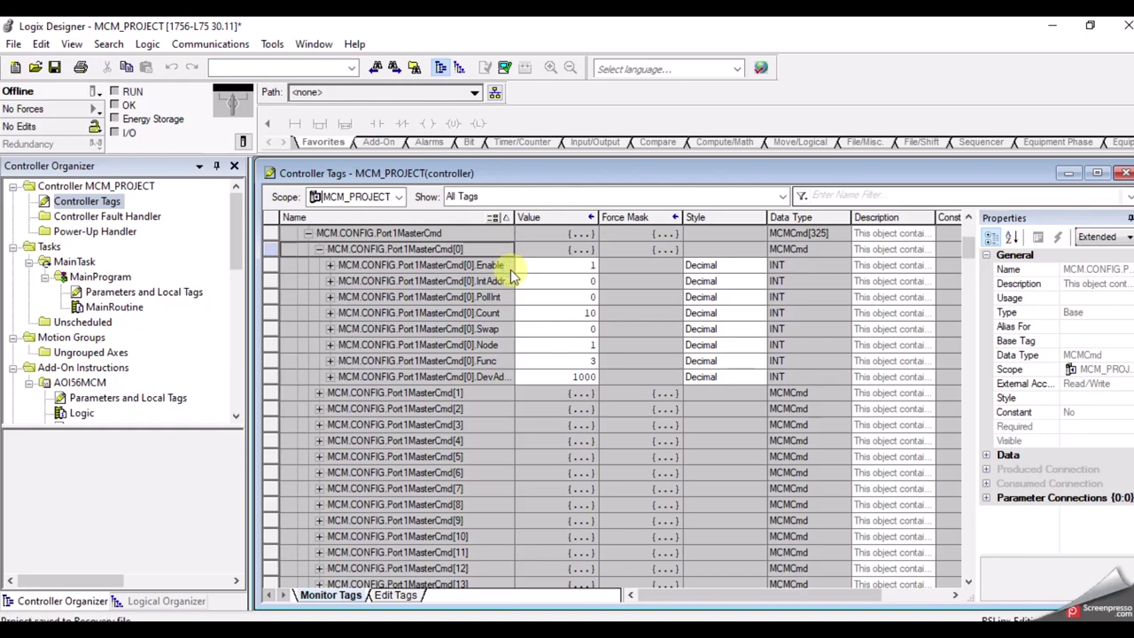
# Step: Check the Enable value of MCM.CONFIG.Port1MasterCmd[0] against the parameter descriptions on PowerPoint slide 17, and show the slave/master command diagram on slide 16
pyautogui.click(573, 264)
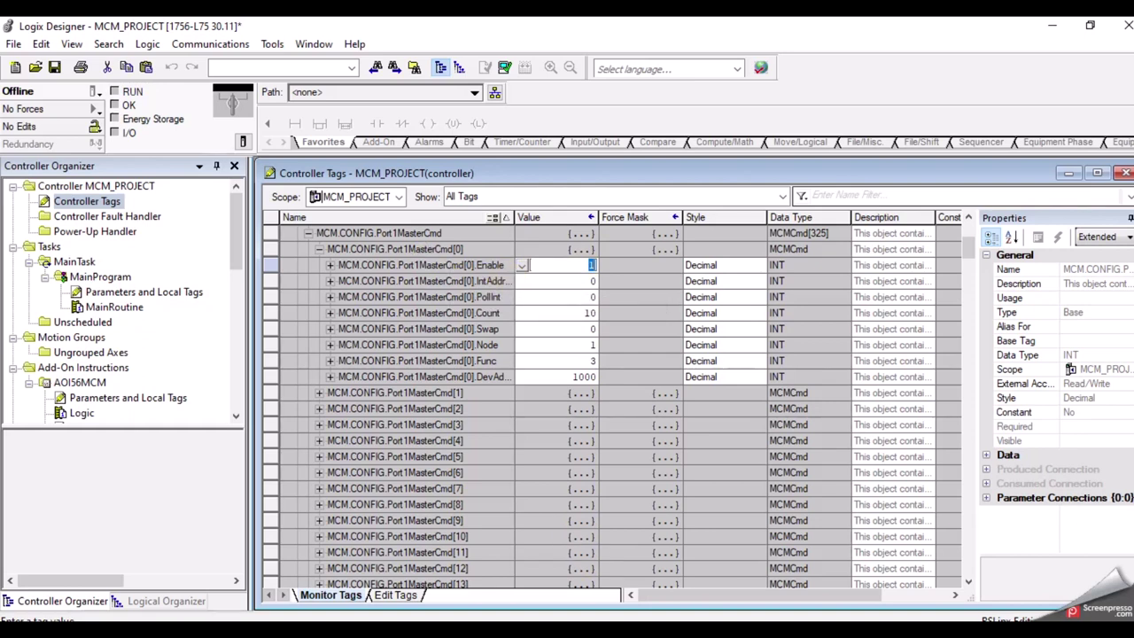
pyautogui.hotkey('alt', 'Tab')
pyautogui.click(100, 542)
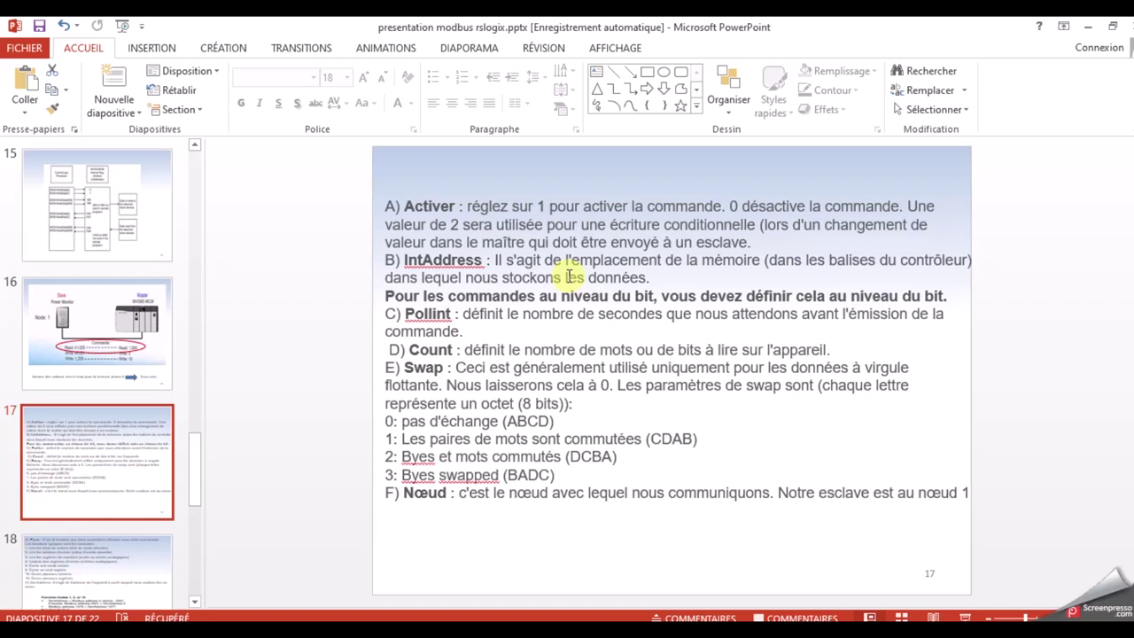
pyautogui.click(148, 309)
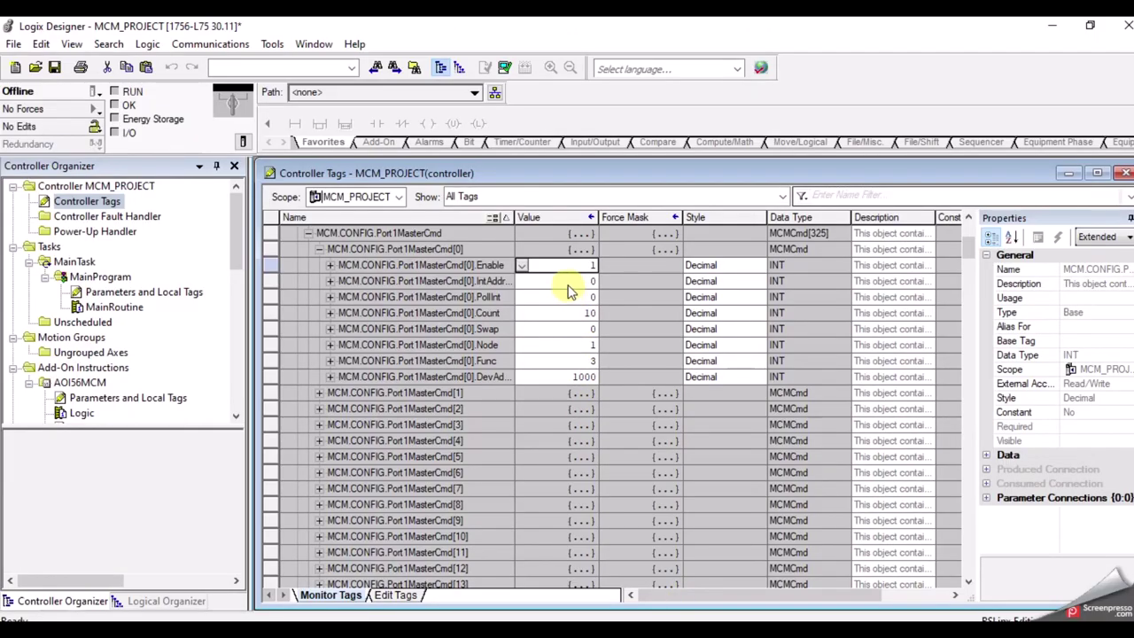
# Step: Try to set the IntAddress value of MCM.CONFIG.Port1MasterCmd[0] to 1000 in Logix Designer
pyautogui.click(571, 282)
pyautogui.moveTo(569, 283); pyautogui.dragTo(609, 283)
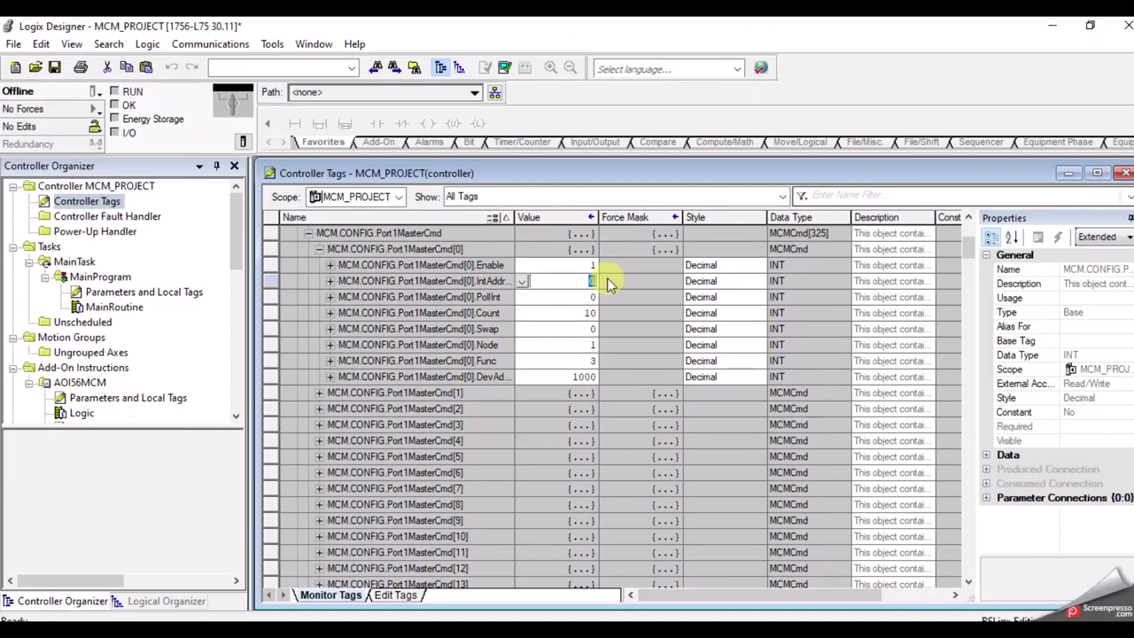
pyautogui.write('1000')
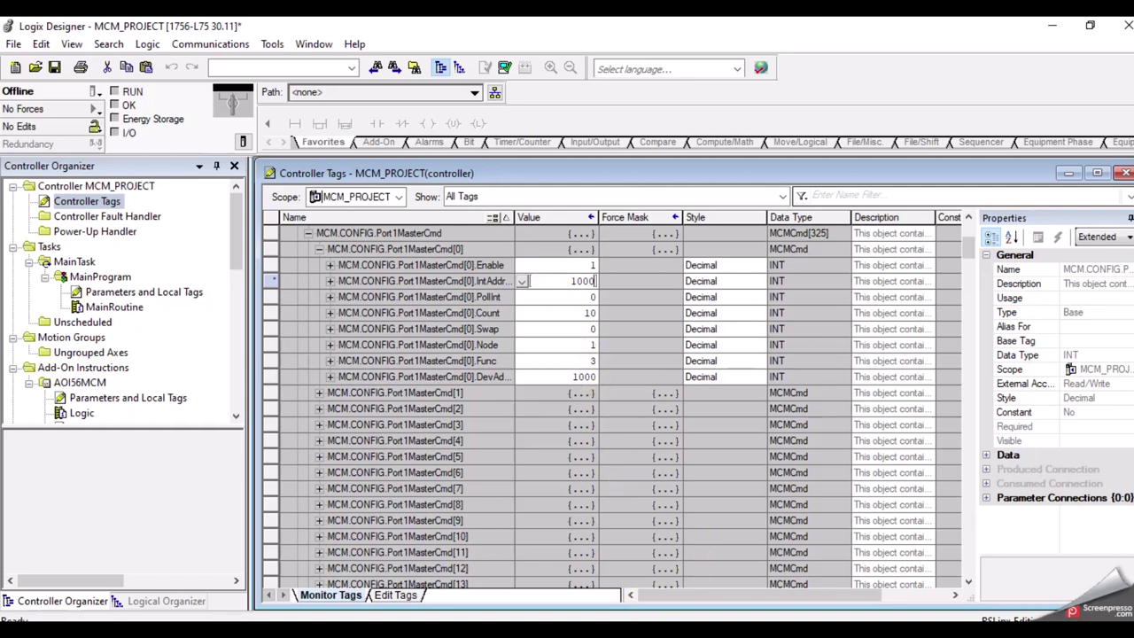
# Step: Review the IntAddress, PollInt, Count and Swap descriptions on PowerPoint slide 17, and return to the Port1MasterCmd[0] tags in Logix Designer
pyautogui.click(620, 558)
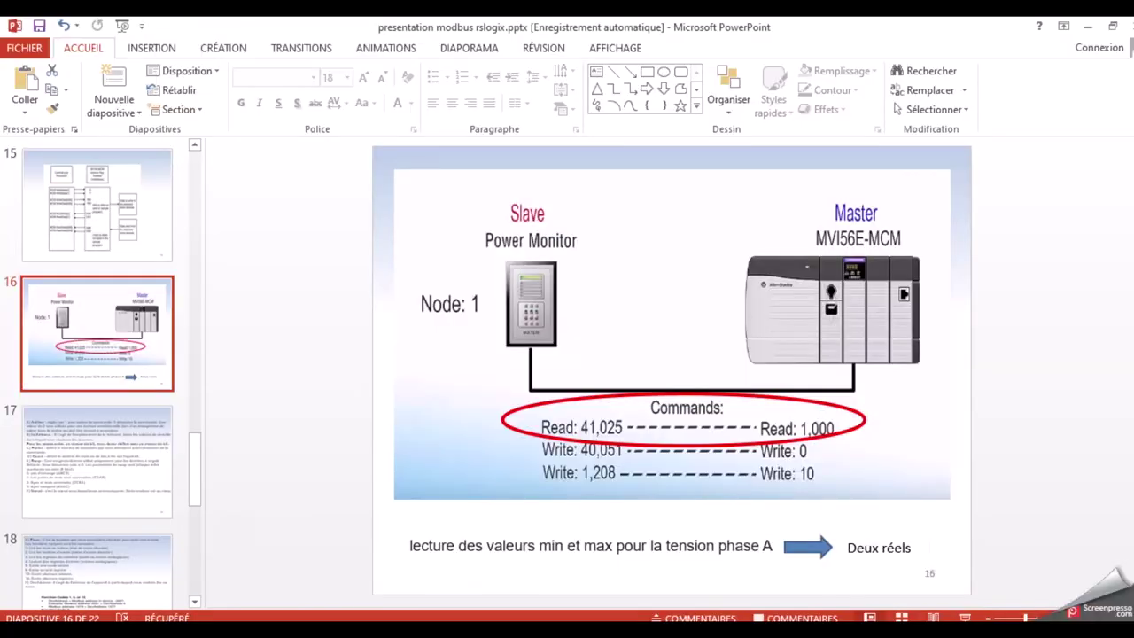
pyautogui.click(127, 447)
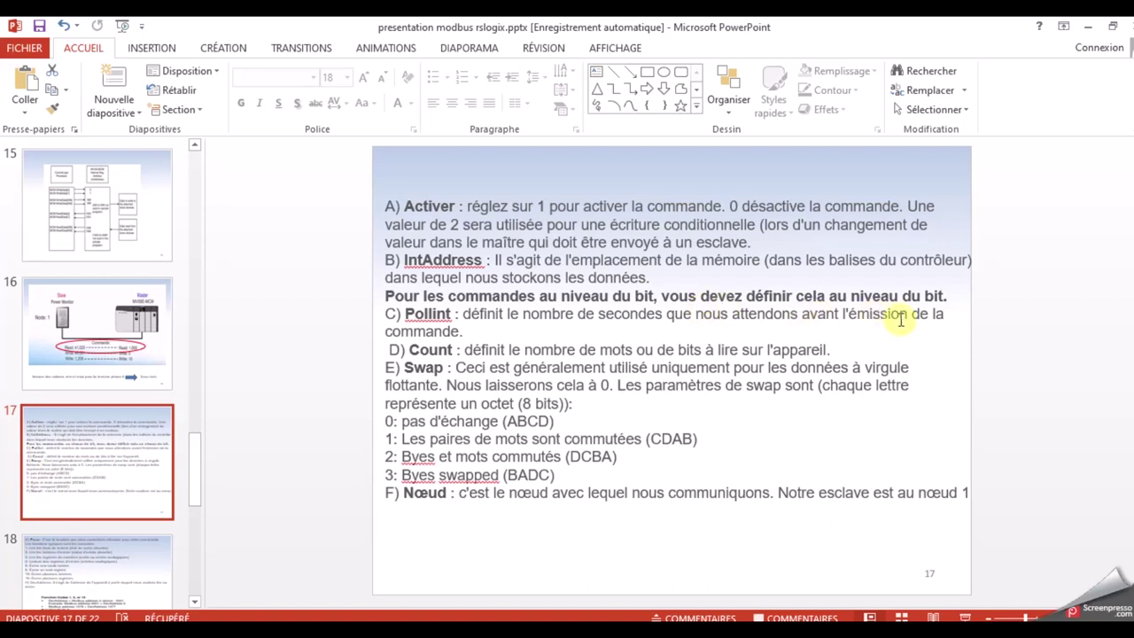
pyautogui.click(519, 351)
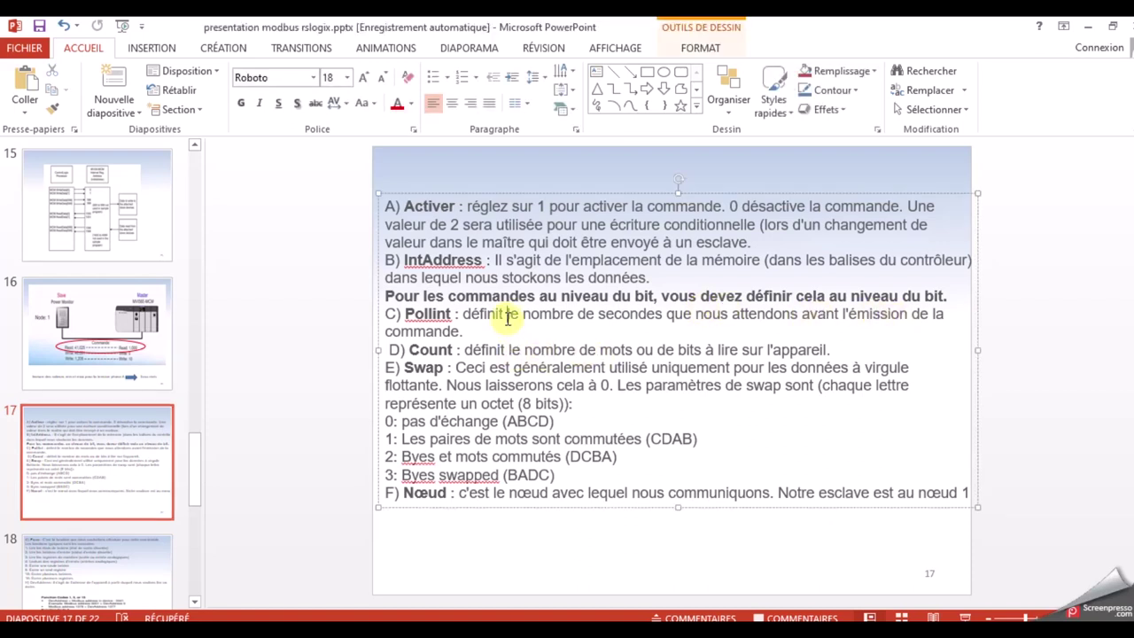
pyautogui.click(435, 367)
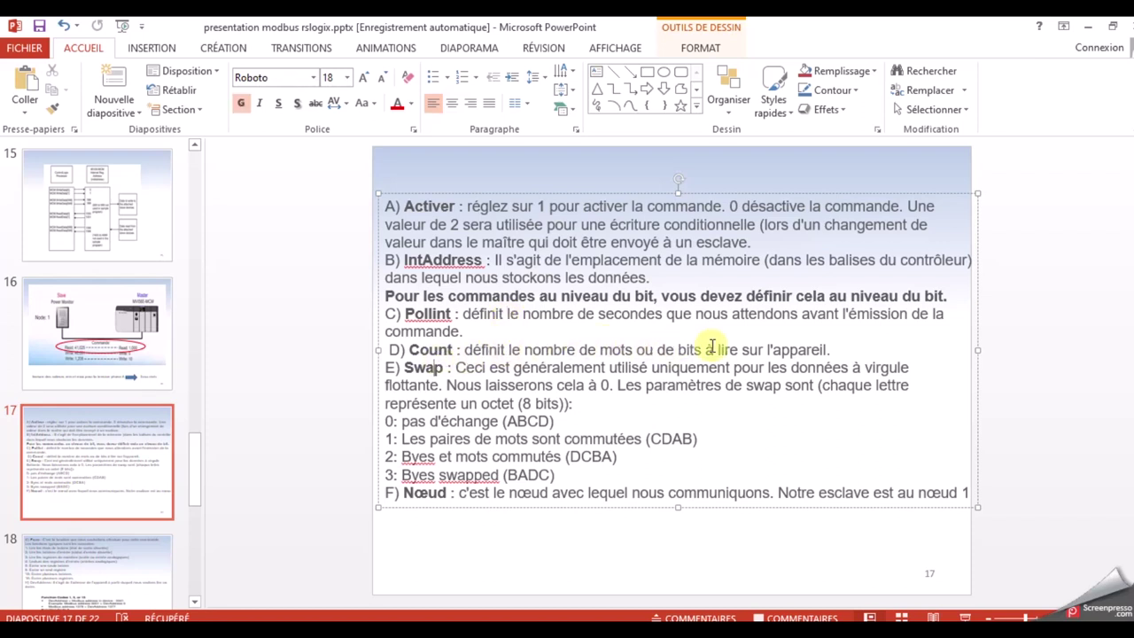
pyautogui.click(786, 348)
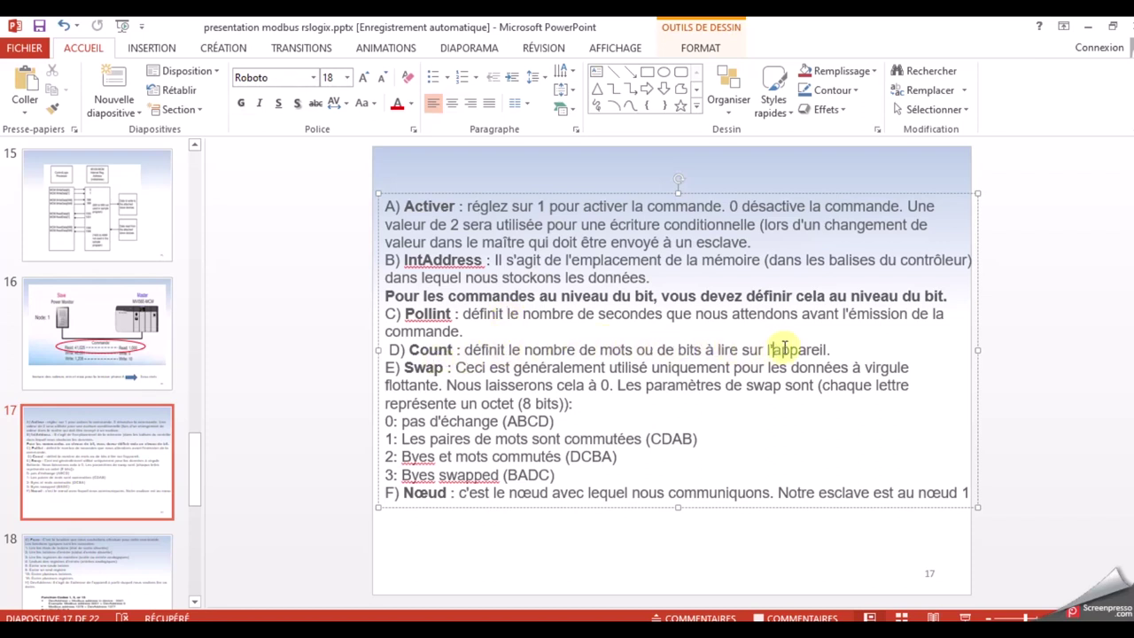
pyautogui.click(1090, 26)
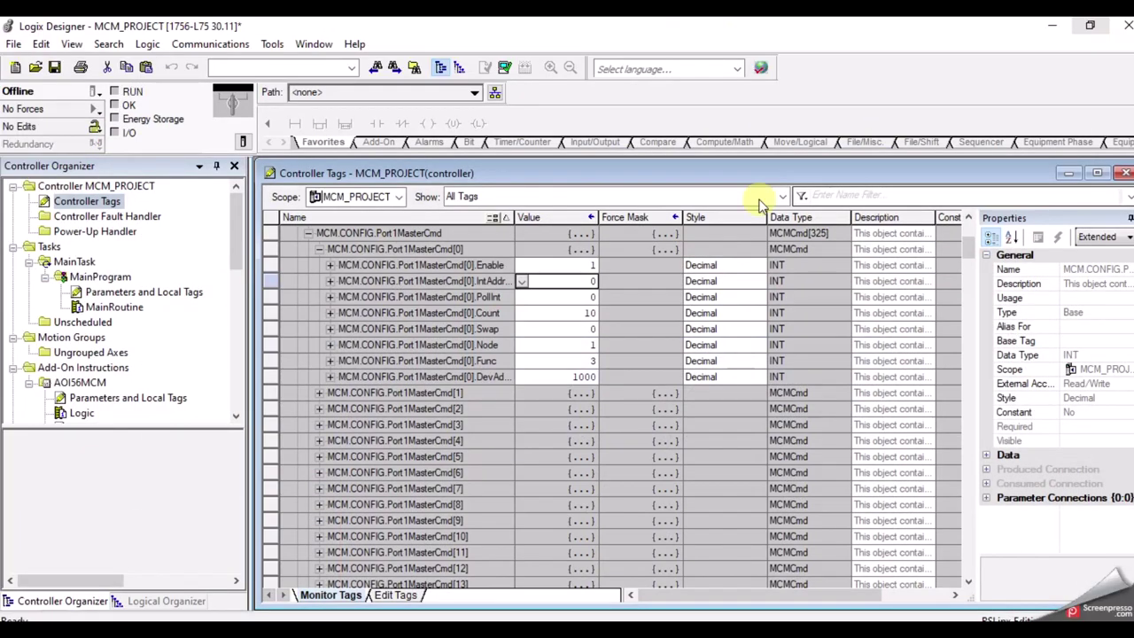
# Step: Set the internal address of MCM.CONFIG.Port1MasterCmd[0] to 1000, and open its PollInt value for editing
pyautogui.doubleClick(599, 281)
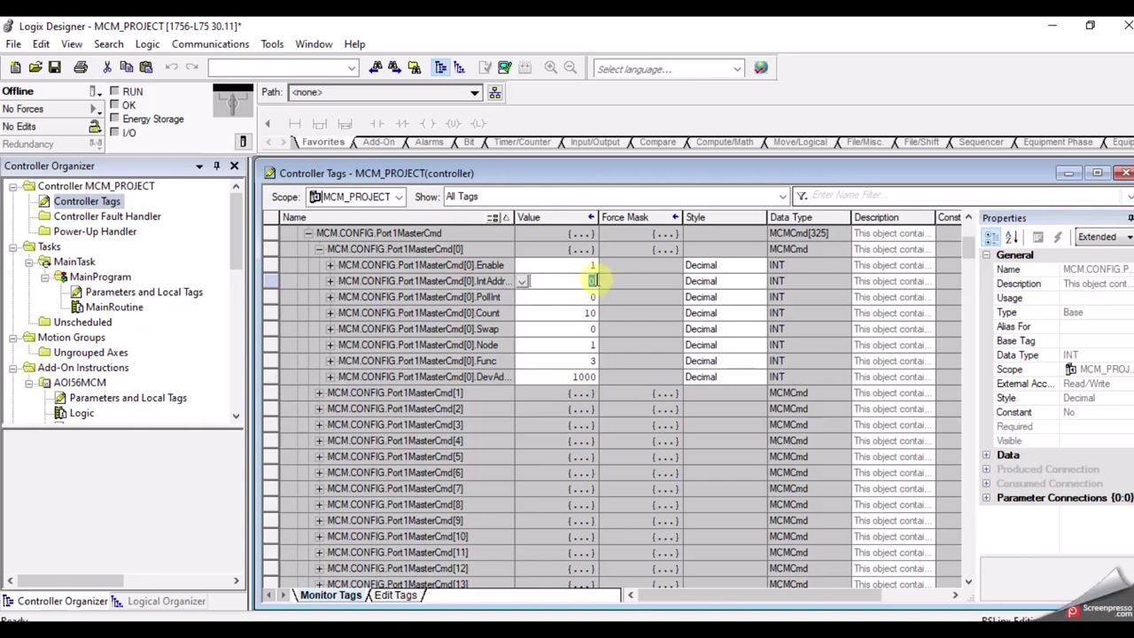
pyautogui.write('1000')
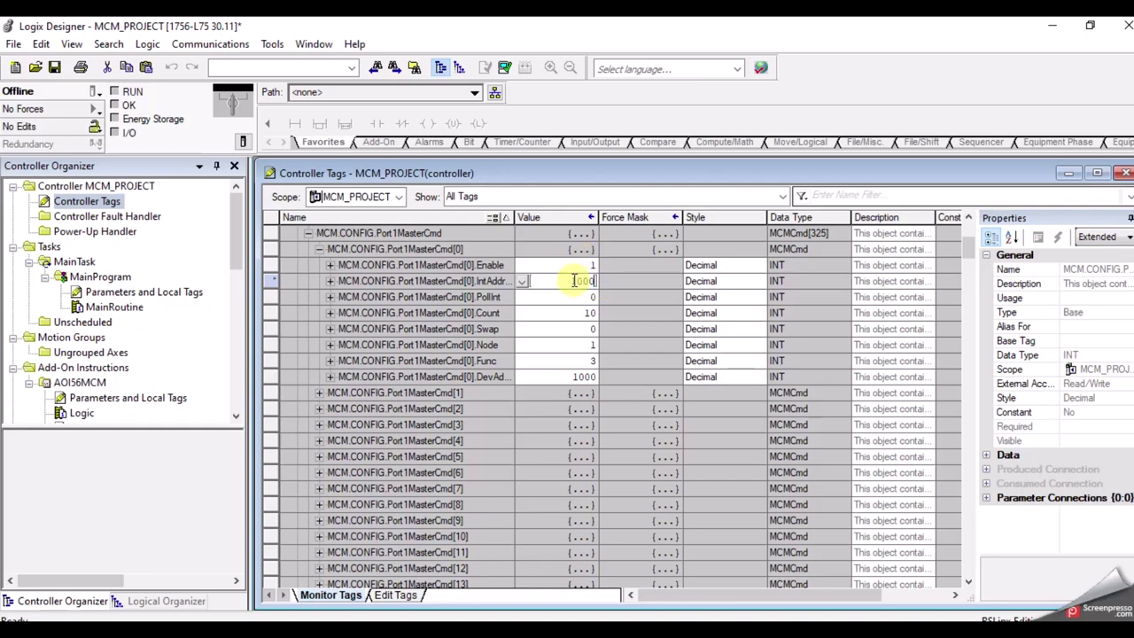
pyautogui.doubleClick(589, 297)
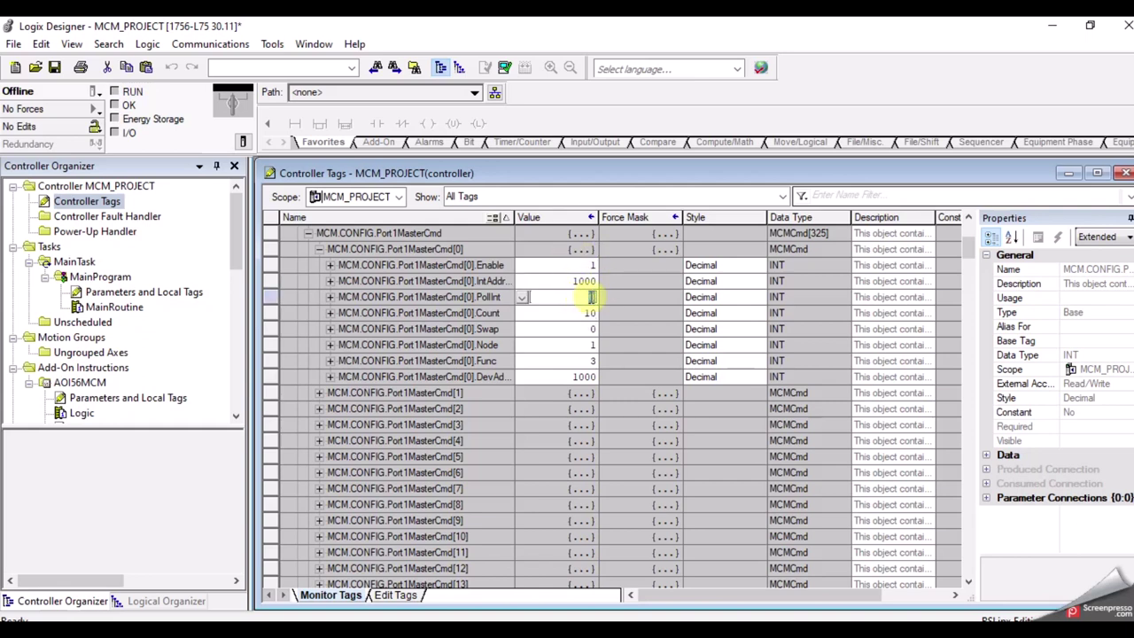
# Step: Set the Count value of MCM.CONFIG.Port1MasterCmd[0] to 4
pyautogui.doubleClick(588, 313)
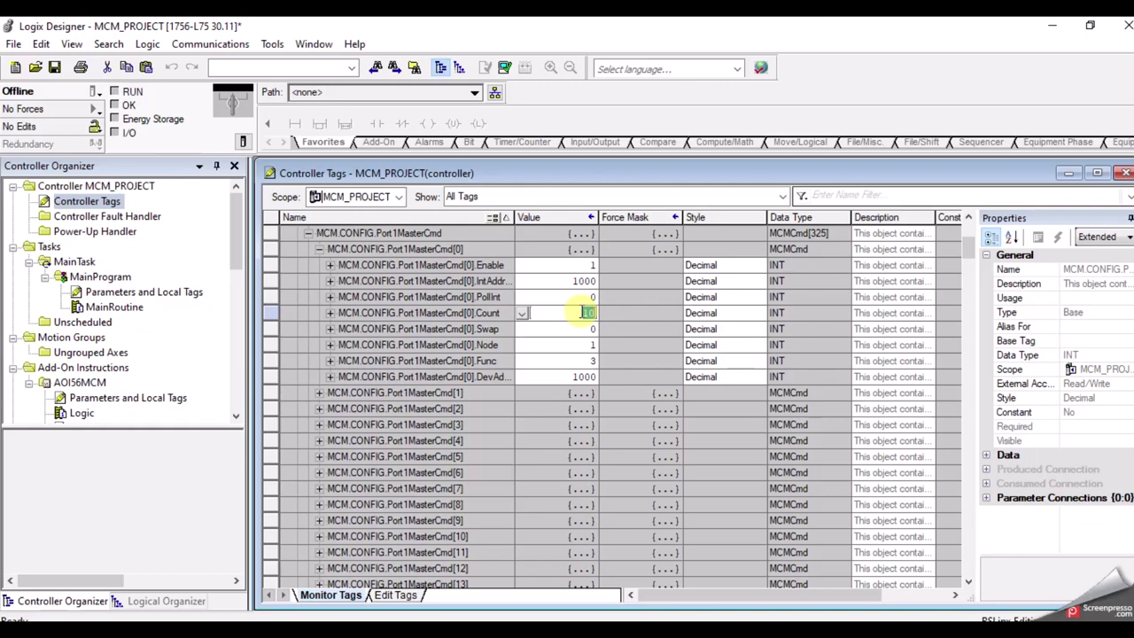
pyautogui.write('4')
pyautogui.press('Return')
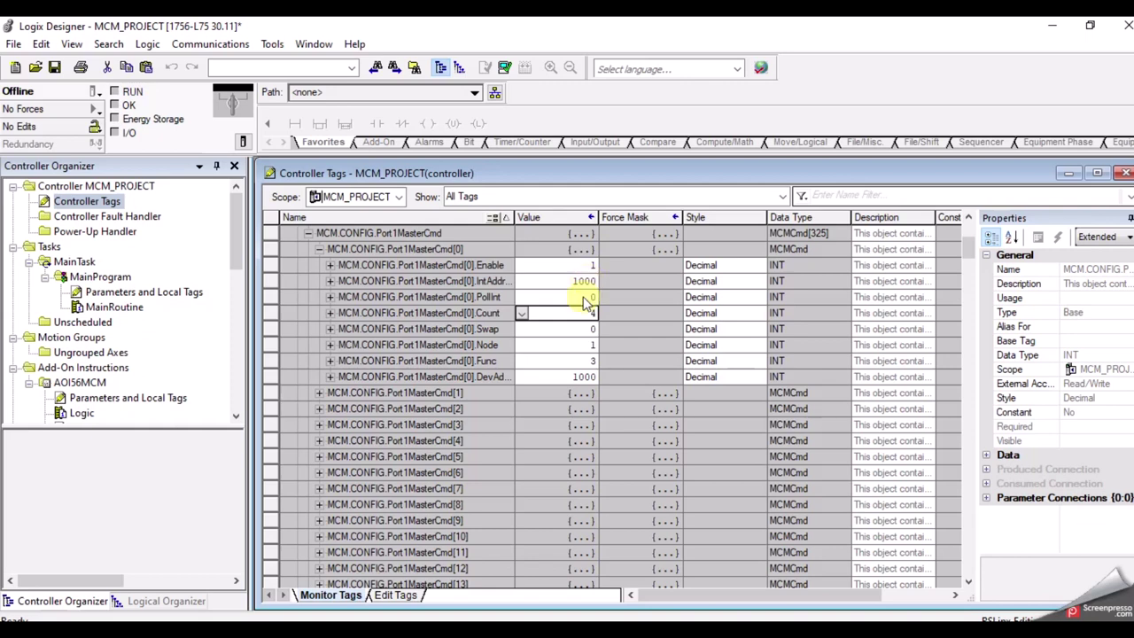
# Step: Check the Swap and Node values of Port1MasterCmd[0], comparing the node with the diagram on PowerPoint slide 16, and return to Logix Designer
pyautogui.doubleClick(551, 329)
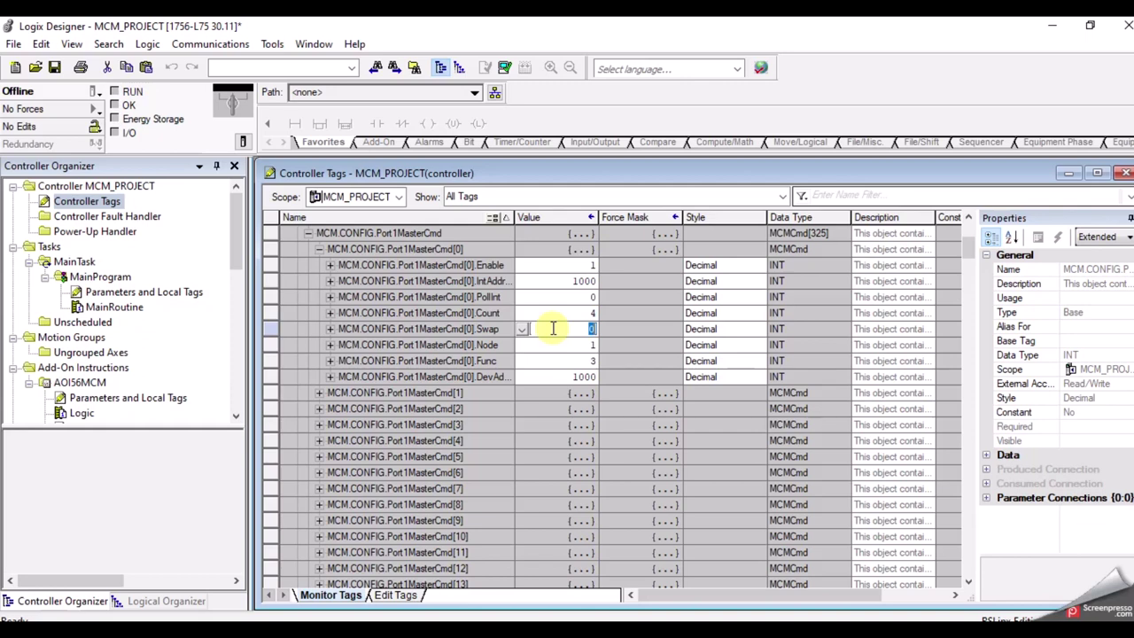
pyautogui.click(536, 344)
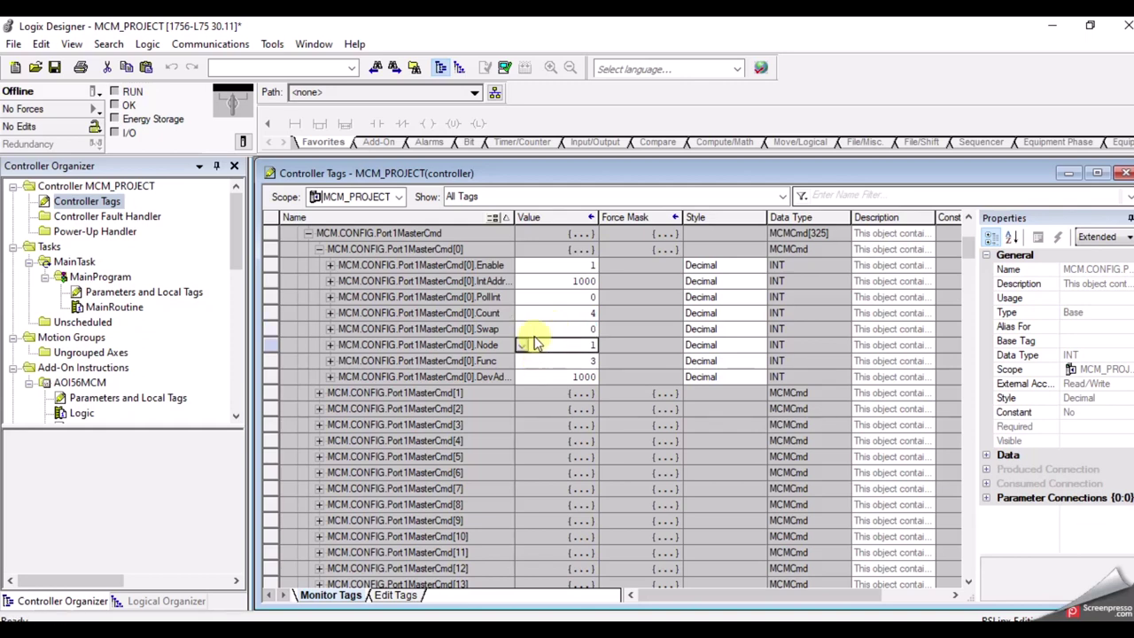
pyautogui.click(501, 345)
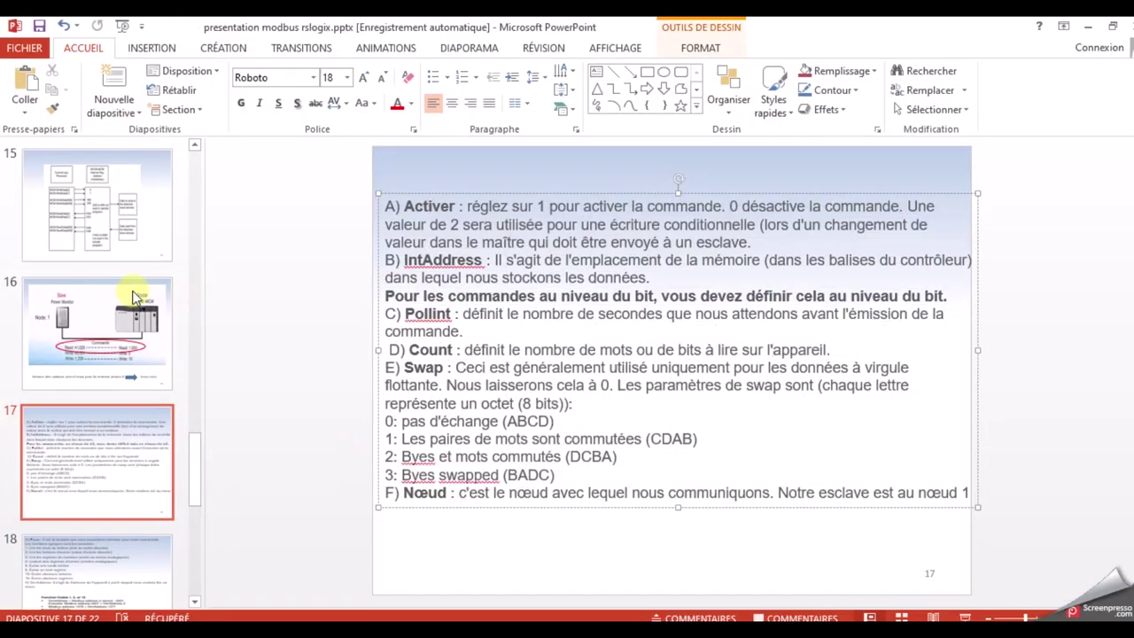
pyautogui.click(135, 297)
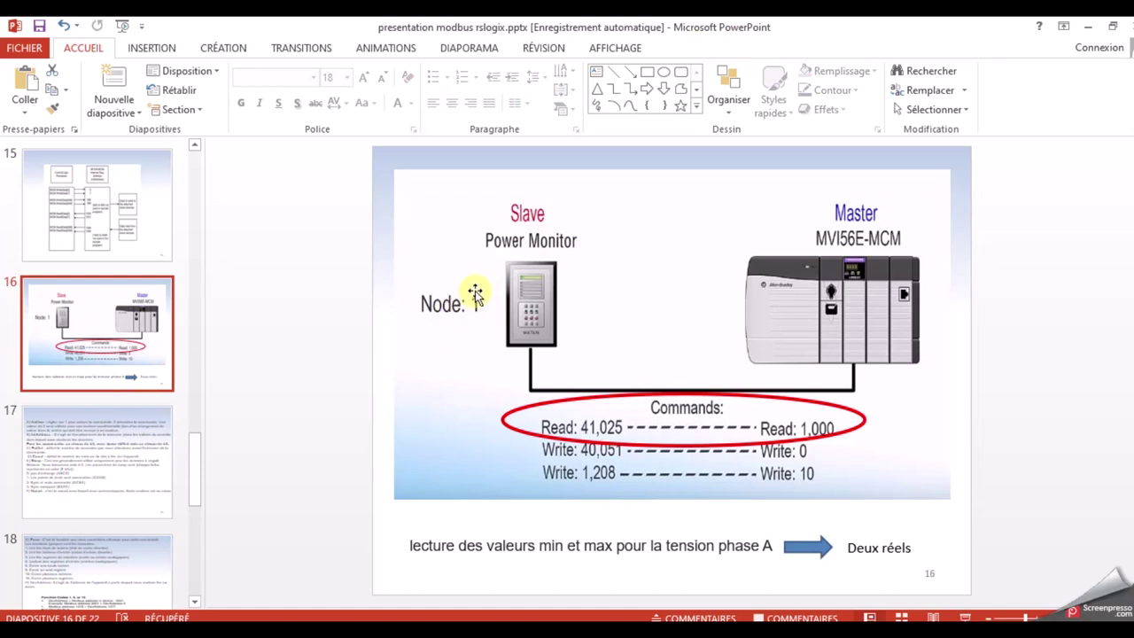
pyautogui.click(369, 380)
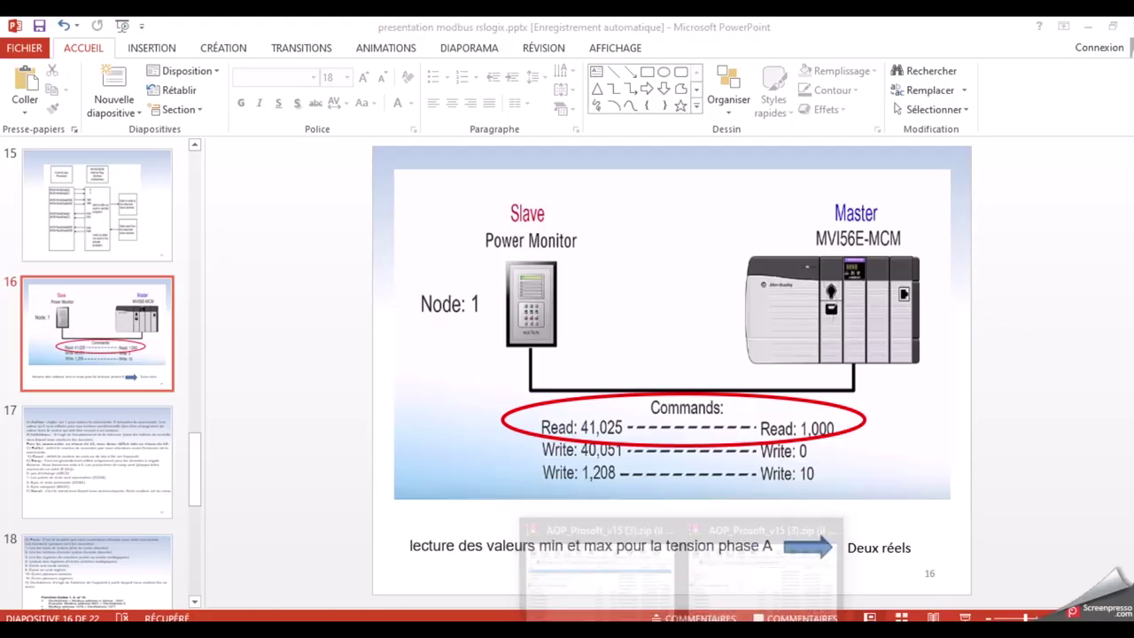
pyautogui.click(598, 558)
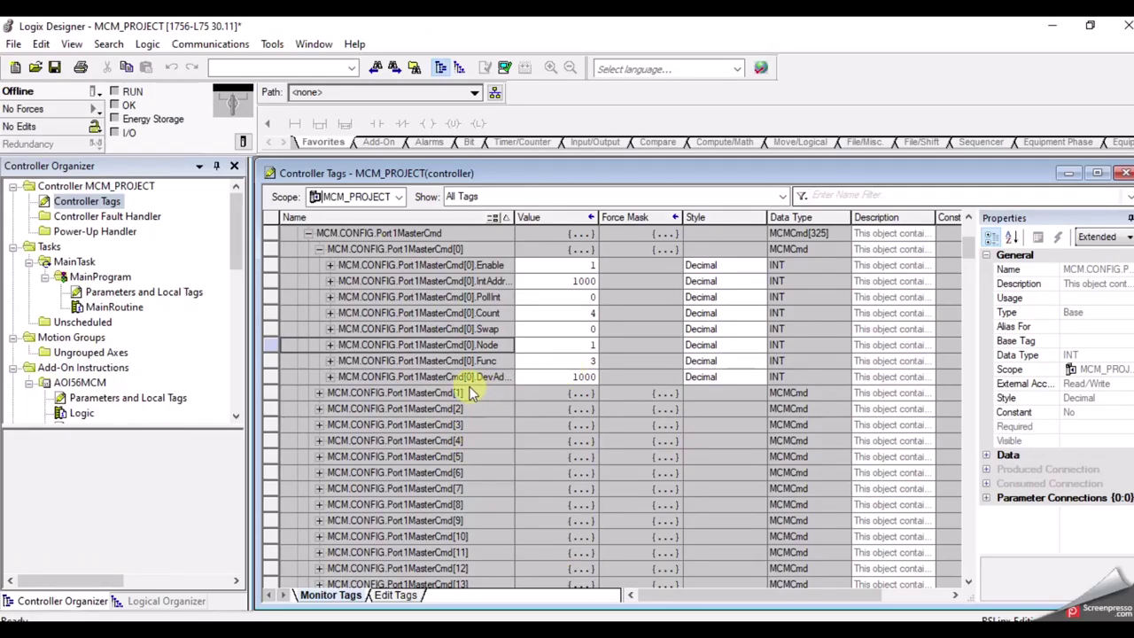
# Step: Check the Func value of Port1MasterCmd[0] against the Modbus function list on PowerPoint slide 18
pyautogui.click(520, 360)
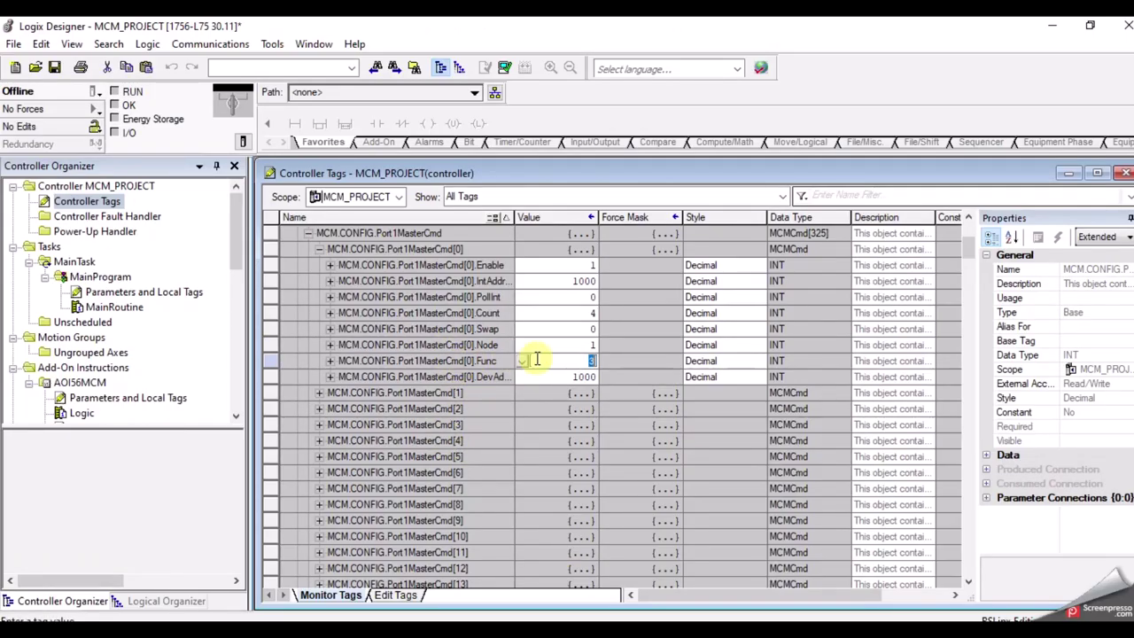
pyautogui.press('Left')
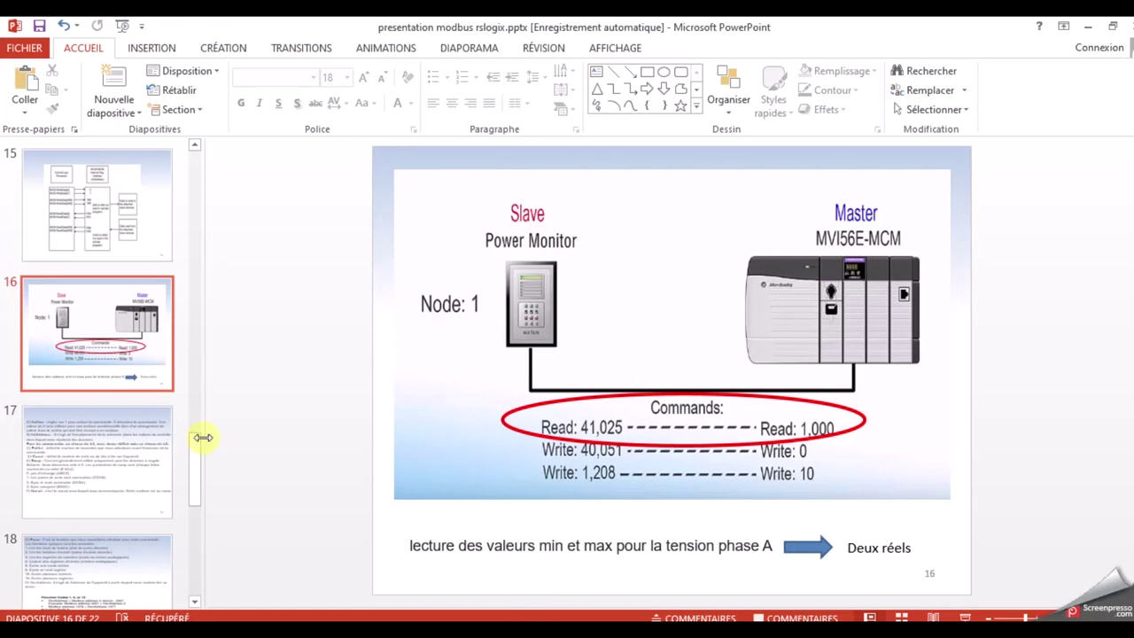
pyautogui.scroll(-3, 198, 493)
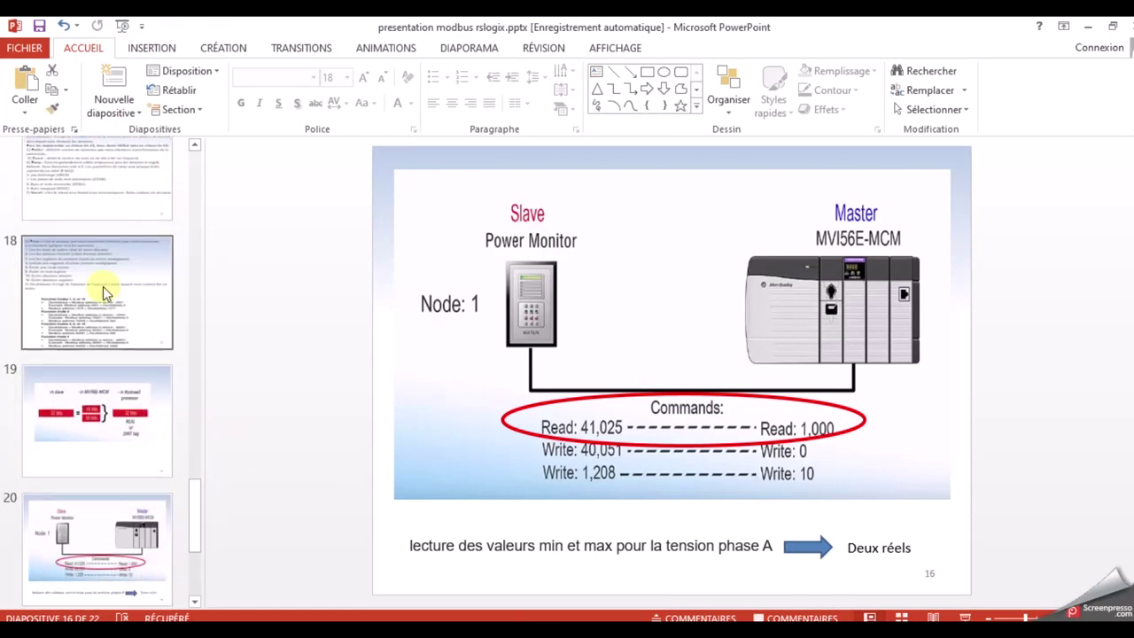
pyautogui.click(103, 286)
pyautogui.click(106, 184)
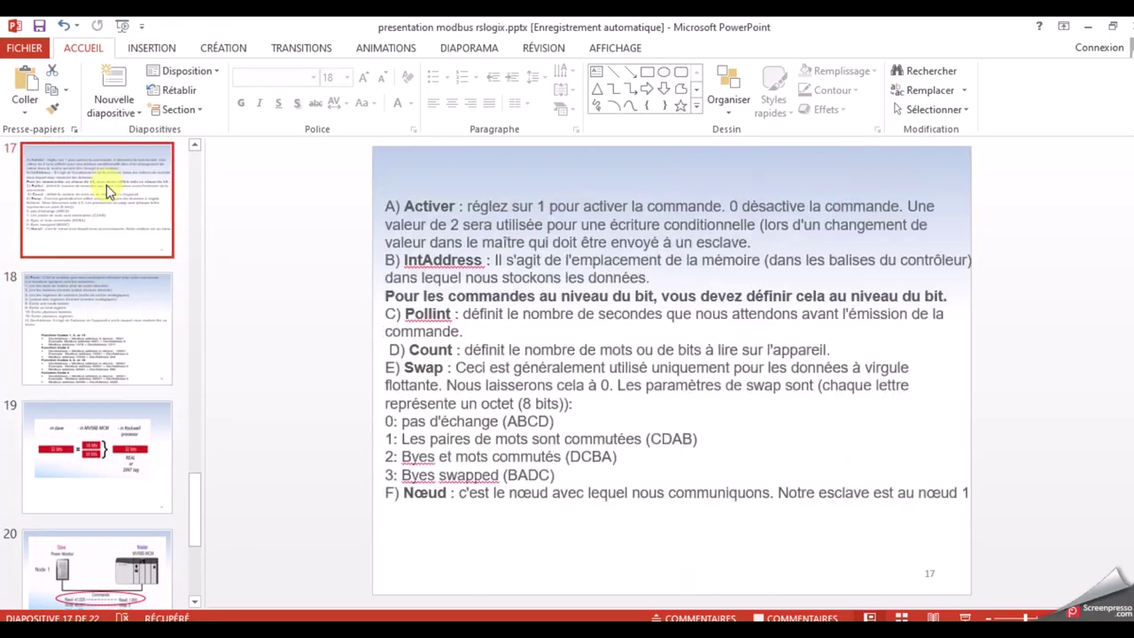
pyautogui.click(125, 317)
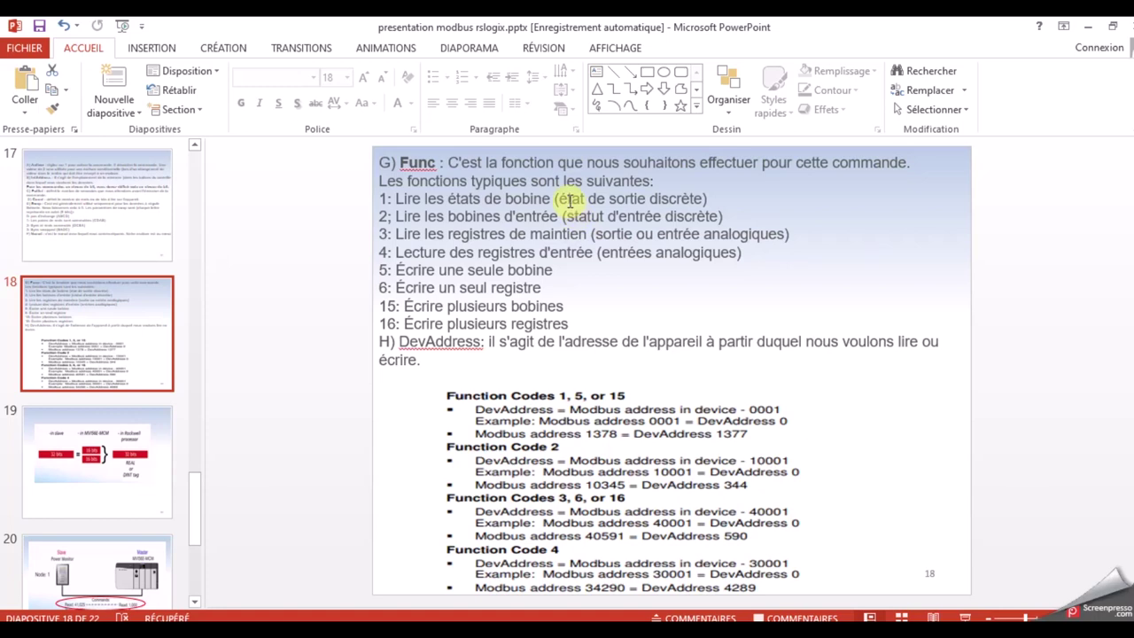
pyautogui.click(447, 234)
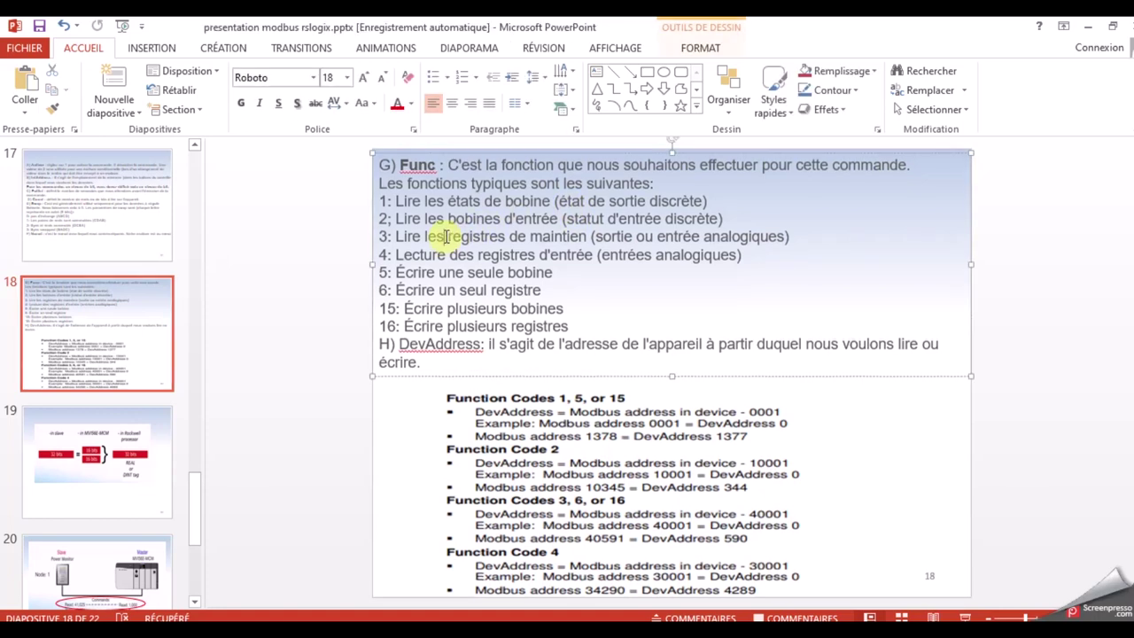
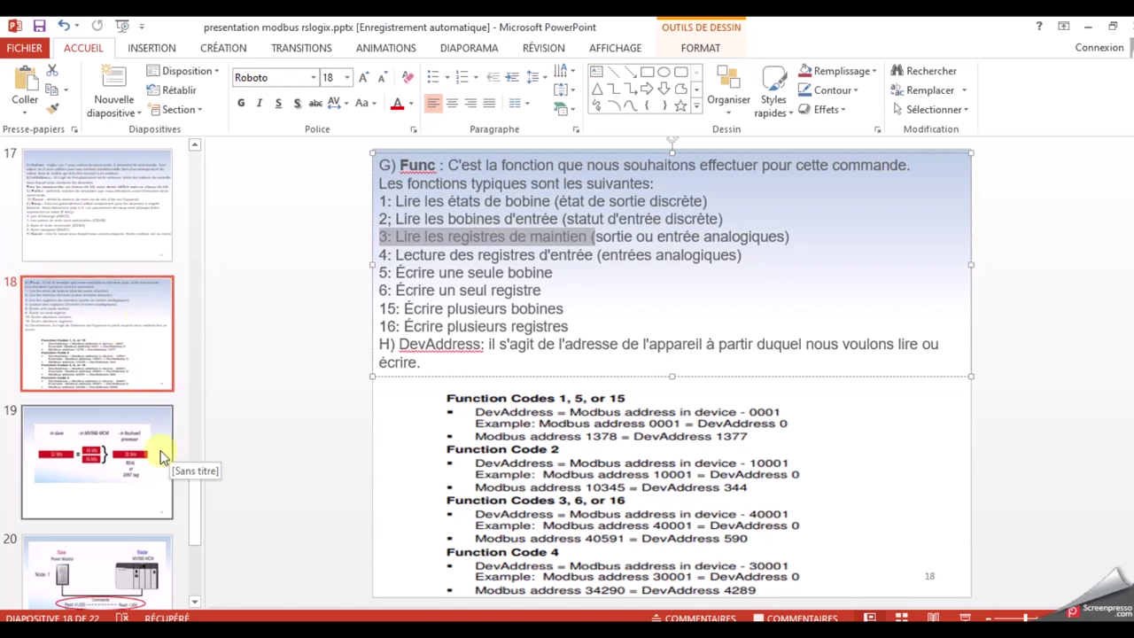
# Step: Compare the slave's read address on slide 20 with the DevAddress rule for function codes 3, 6 or 16 on slide 18
pyautogui.click(126, 583)
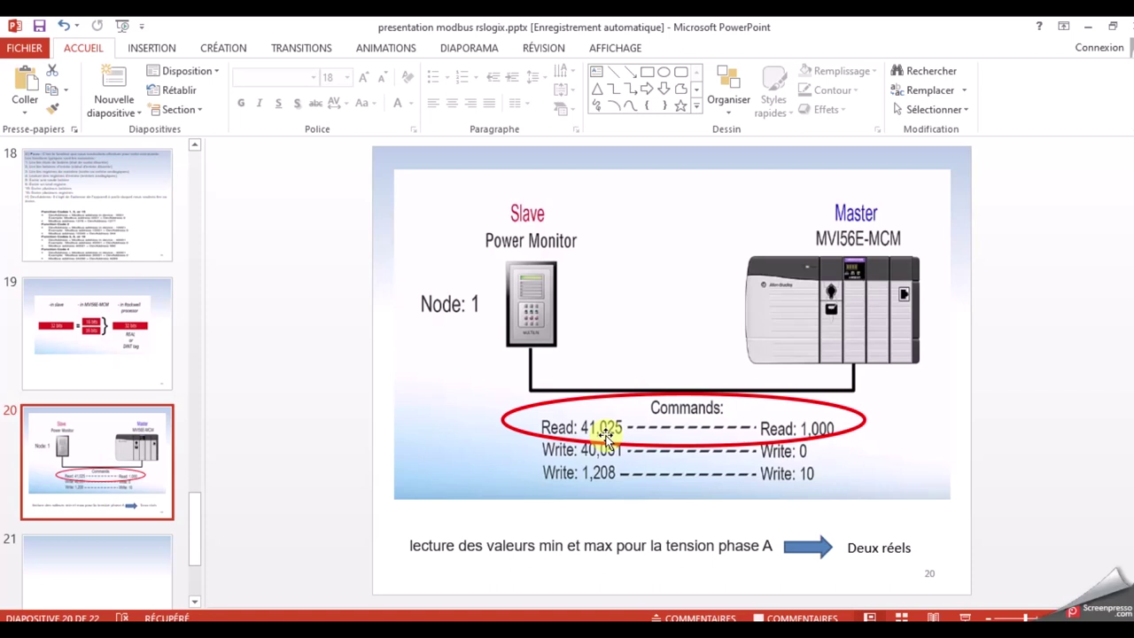
pyautogui.click(115, 262)
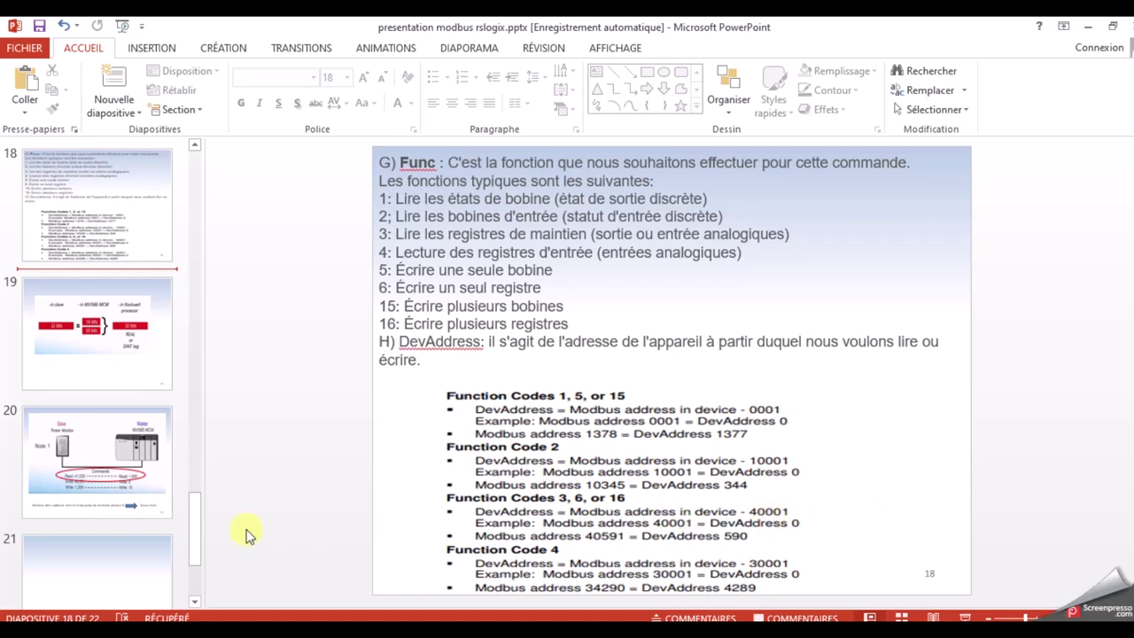
pyautogui.click(91, 506)
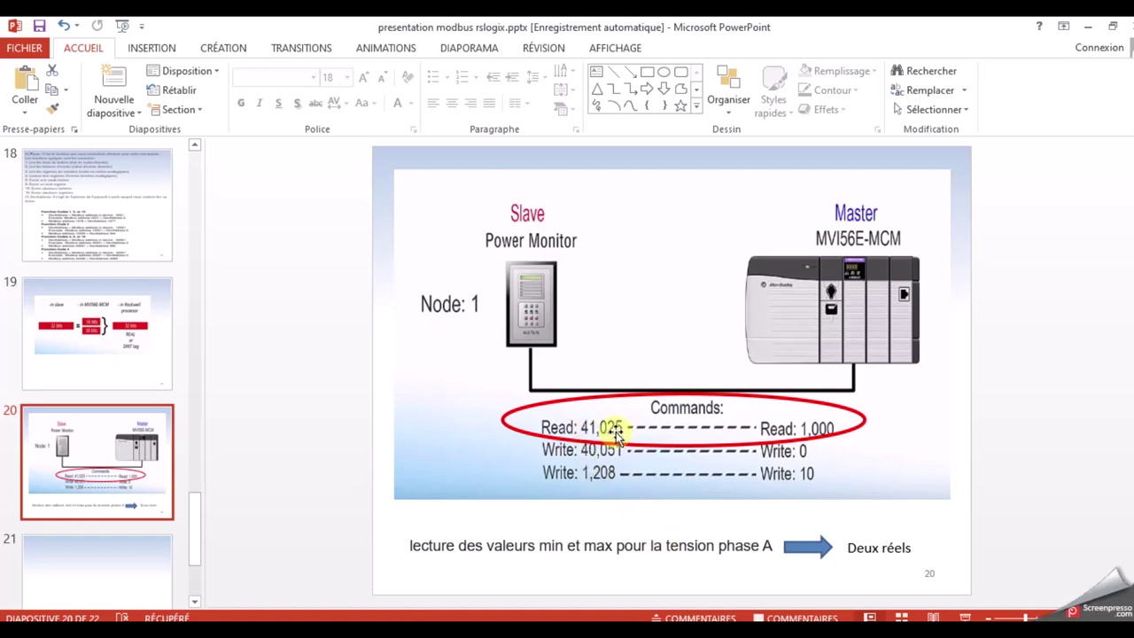
# Step: Return to Logix Designer and set the device address of MCM.CONFIG.Port1MasterCmd[0] to 1024
pyautogui.hotkey('alt', 'Tab')
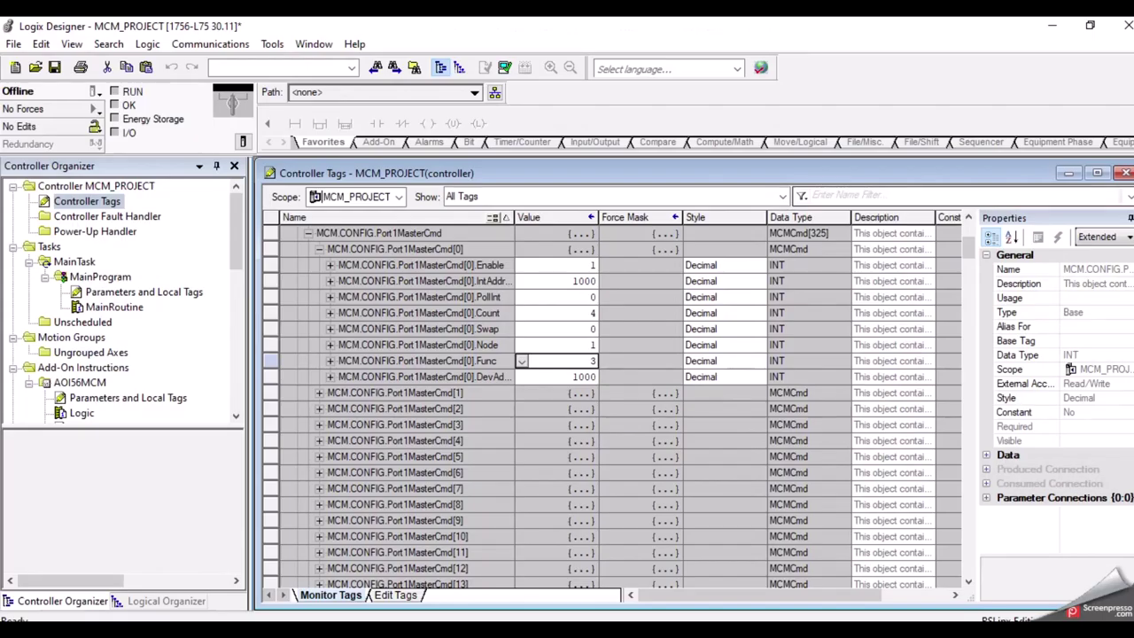
pyautogui.click(555, 376)
pyautogui.click(555, 375)
pyautogui.moveTo(554, 375); pyautogui.dragTo(640, 385)
pyautogui.write('1024')
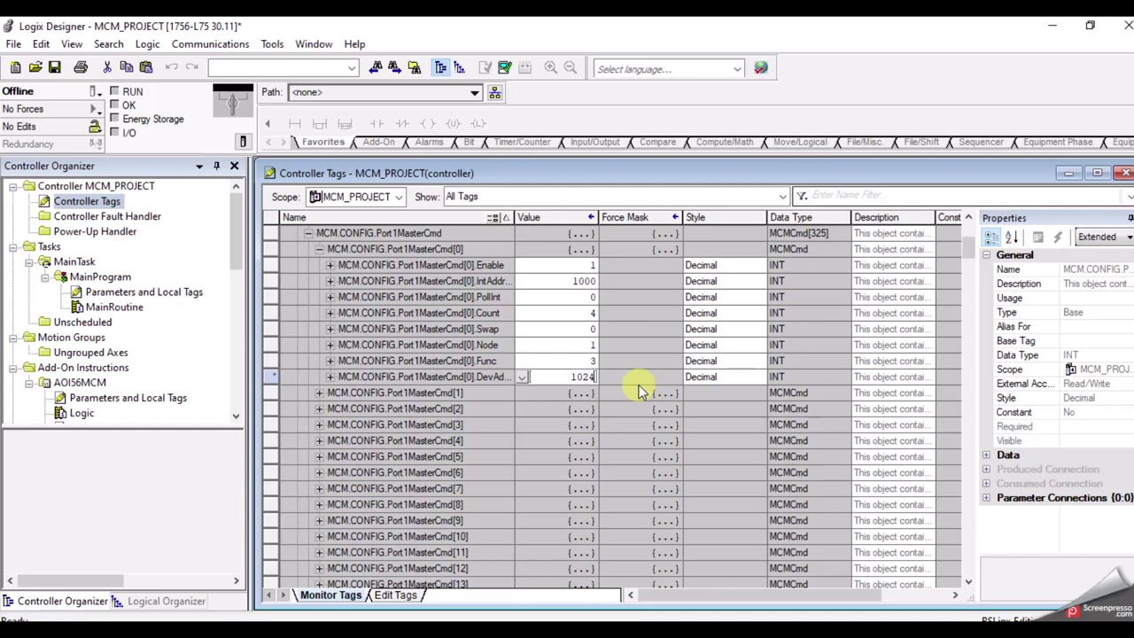
pyautogui.click(592, 348)
# Step: Review the Func, device address, internal address, Count and Node values of MCM.CONFIG.Port1MasterCmd[0]
pyautogui.doubleClick(597, 360)
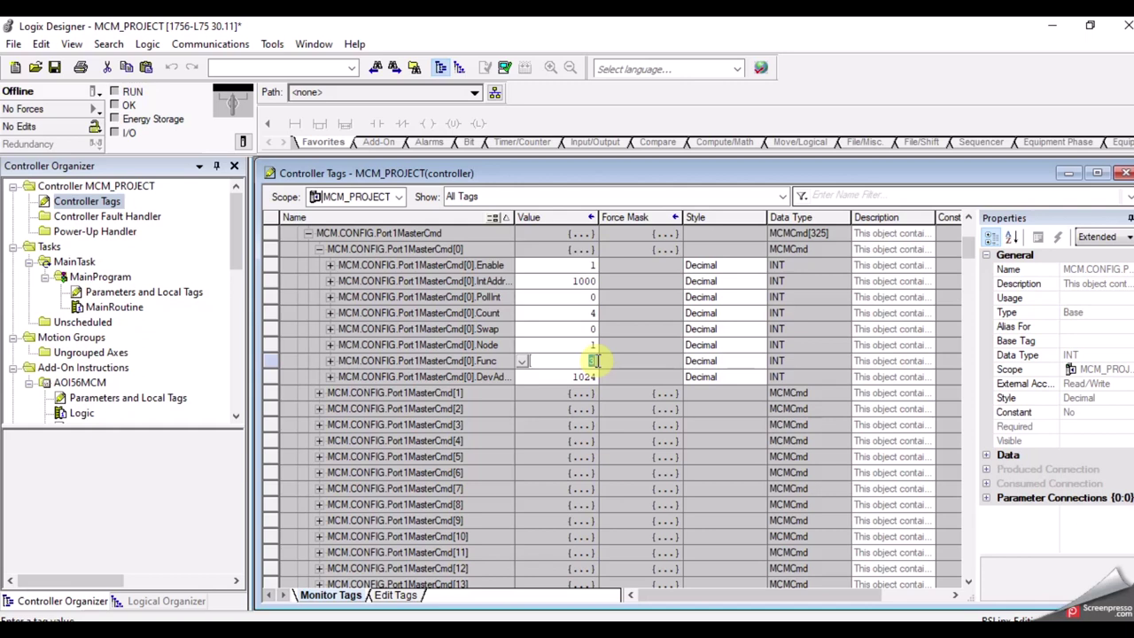
pyautogui.doubleClick(565, 379)
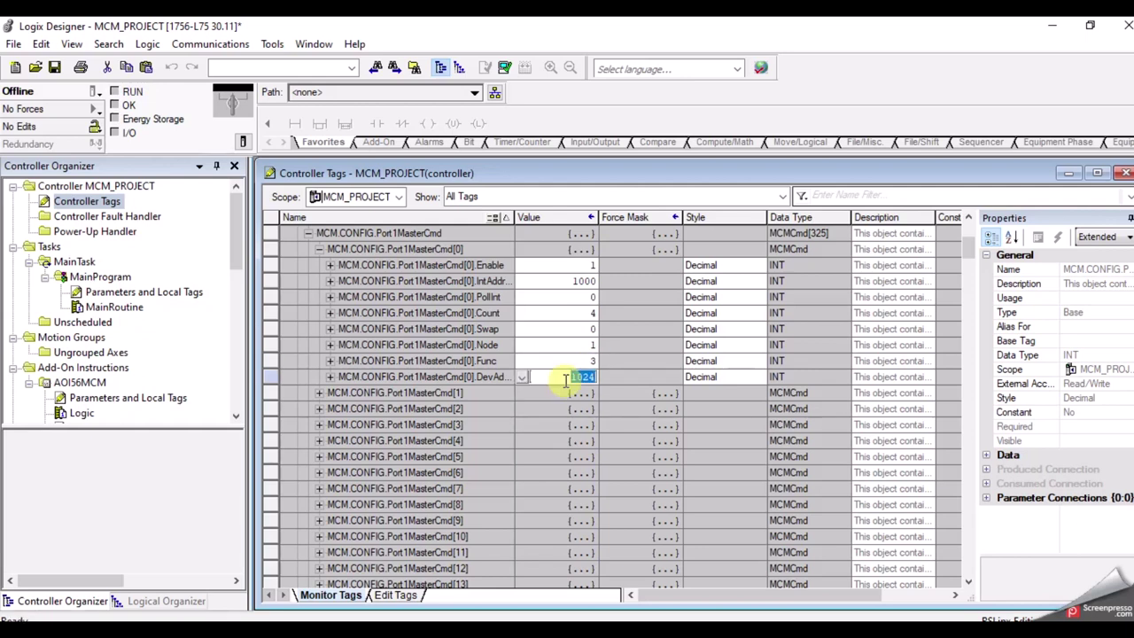
pyautogui.click(565, 379)
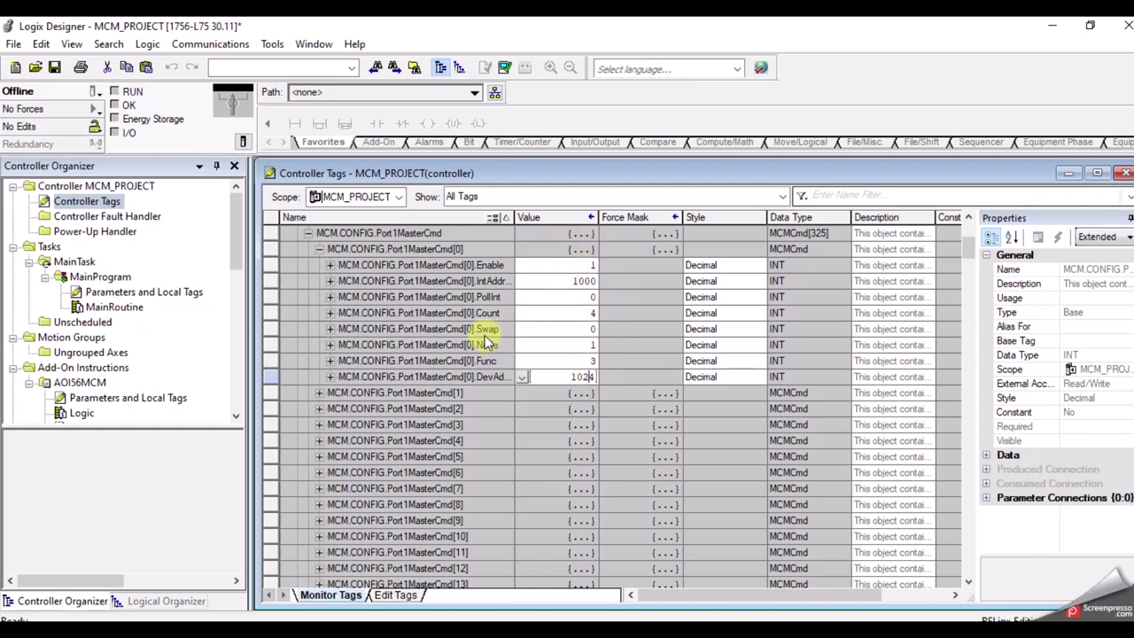
pyautogui.click(575, 281)
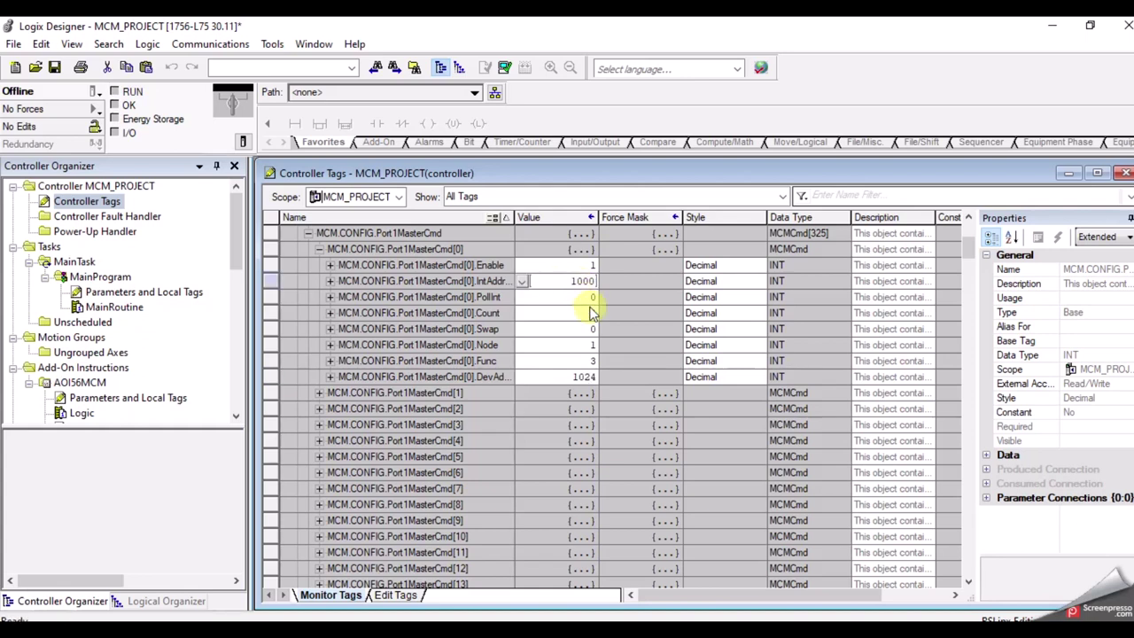
pyautogui.click(589, 312)
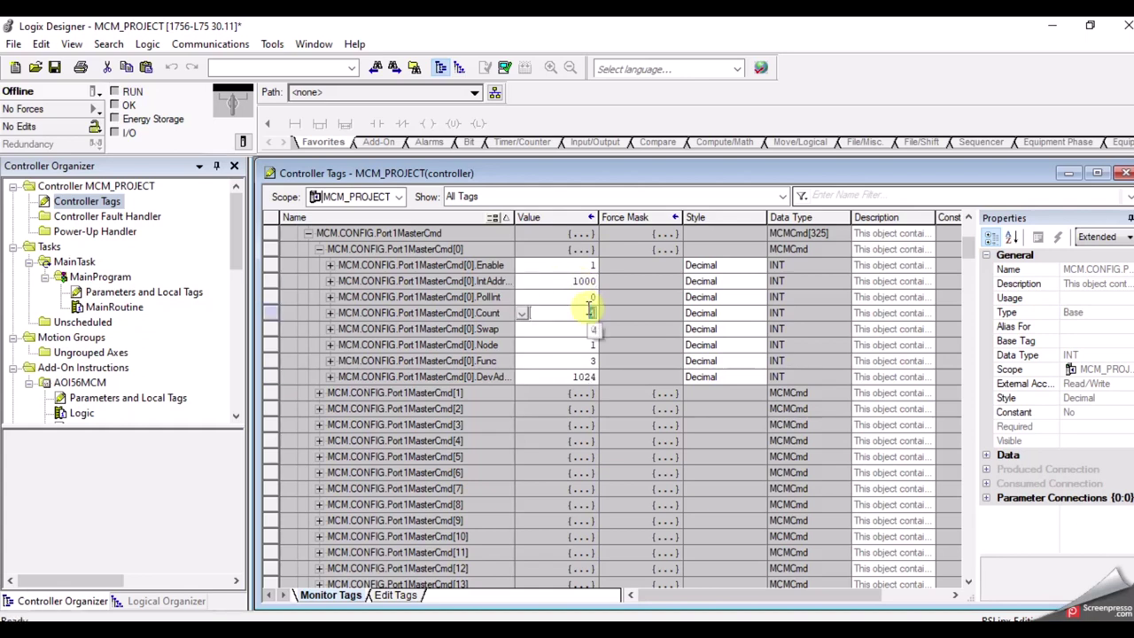
pyautogui.click(574, 281)
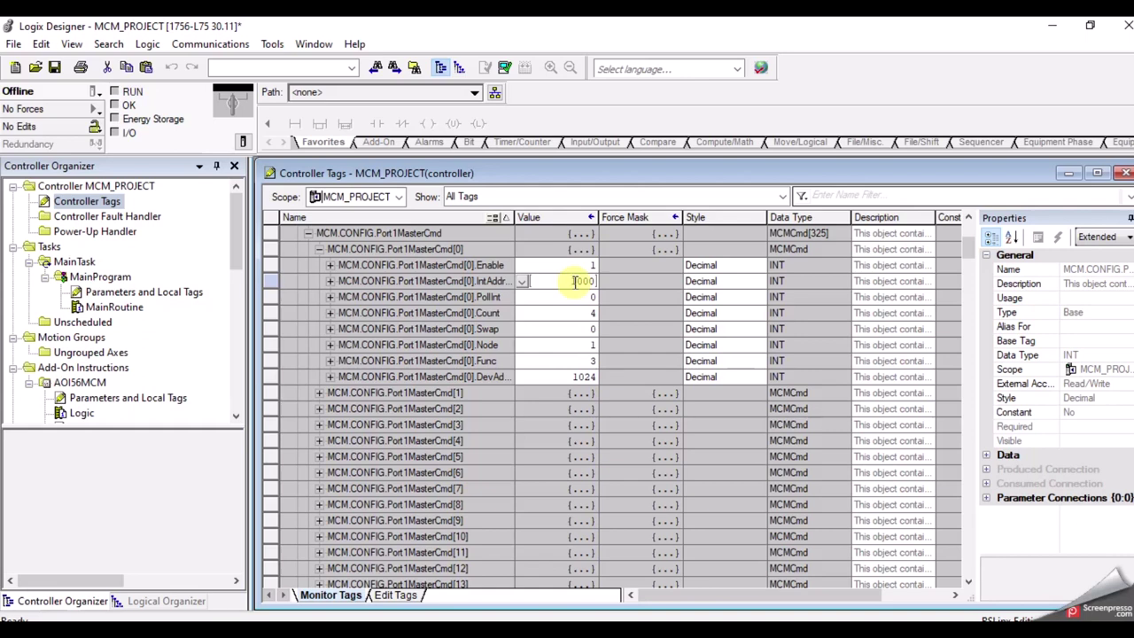
pyautogui.click(569, 314)
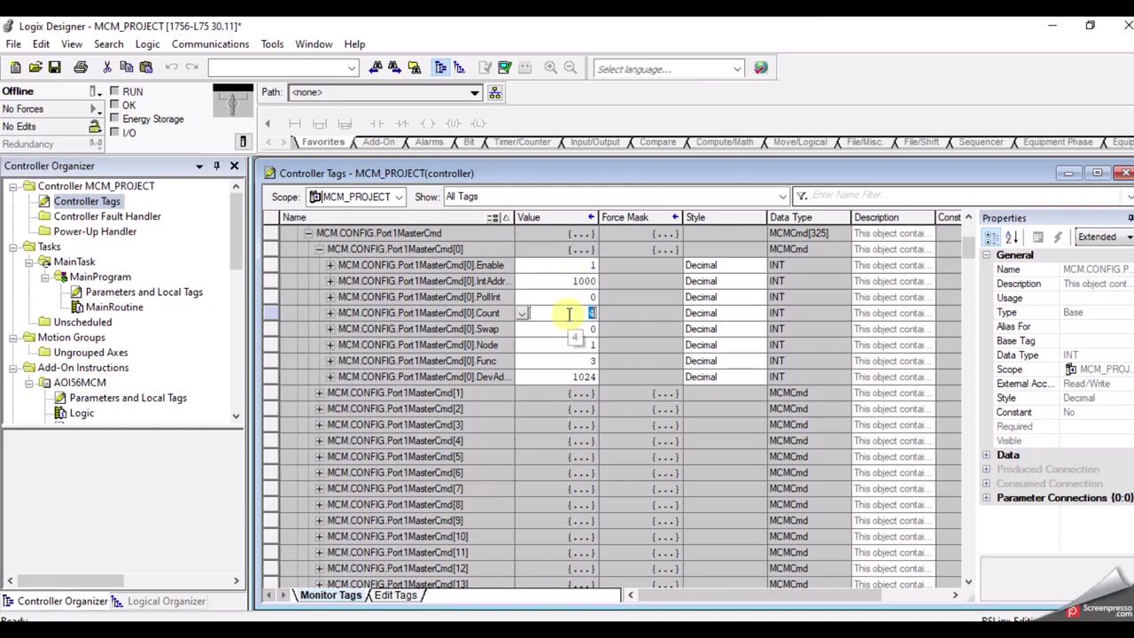
pyautogui.click(574, 345)
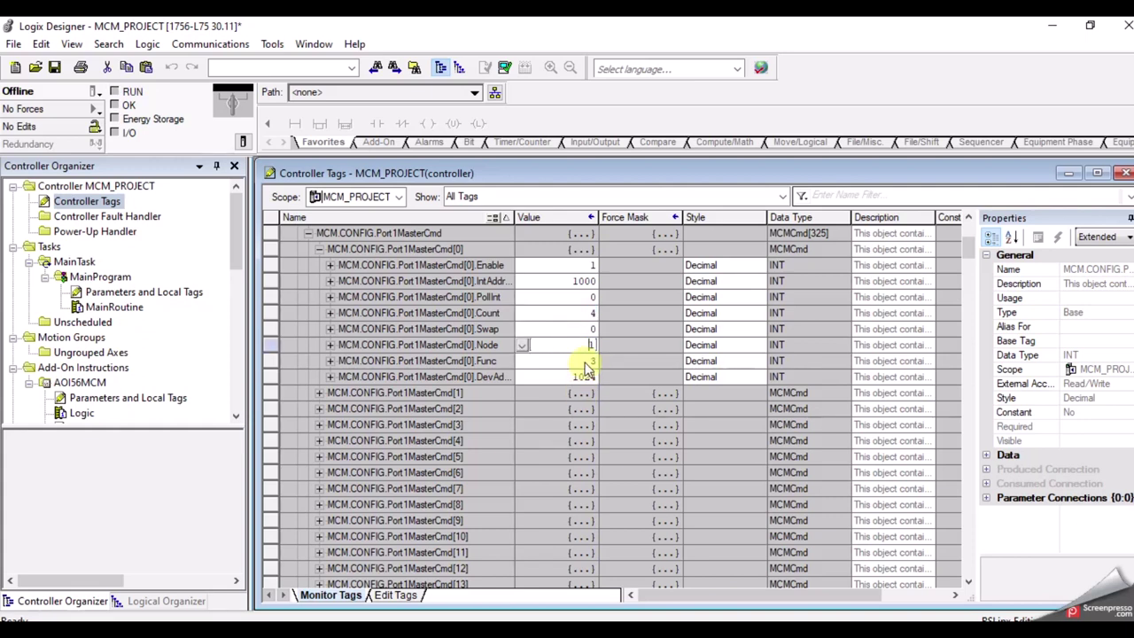
pyautogui.click(584, 361)
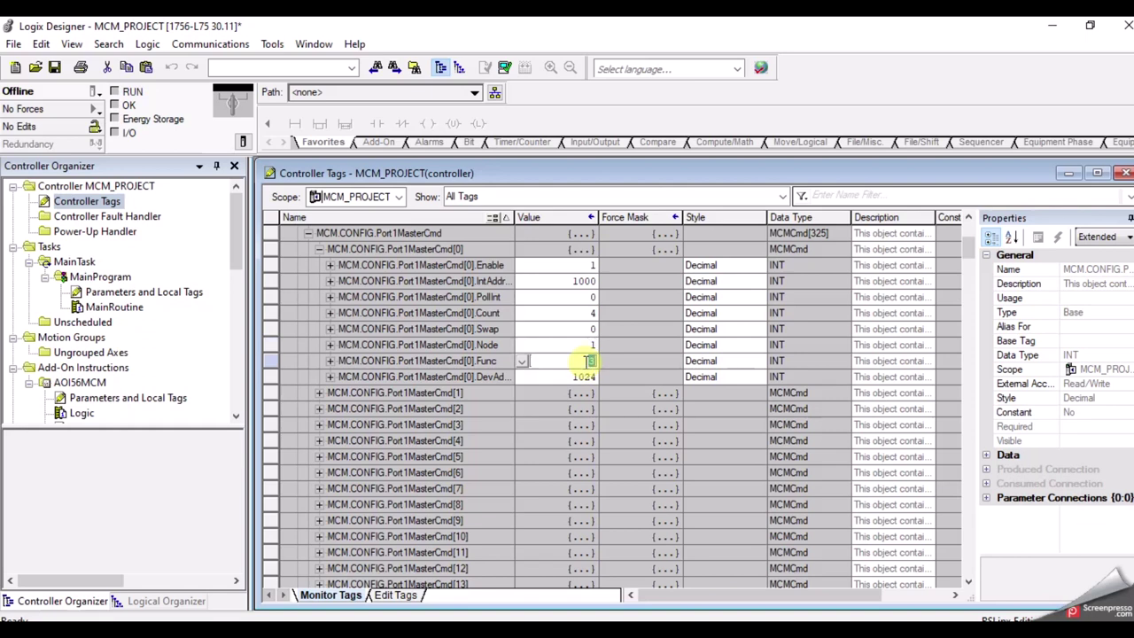
pyautogui.click(583, 379)
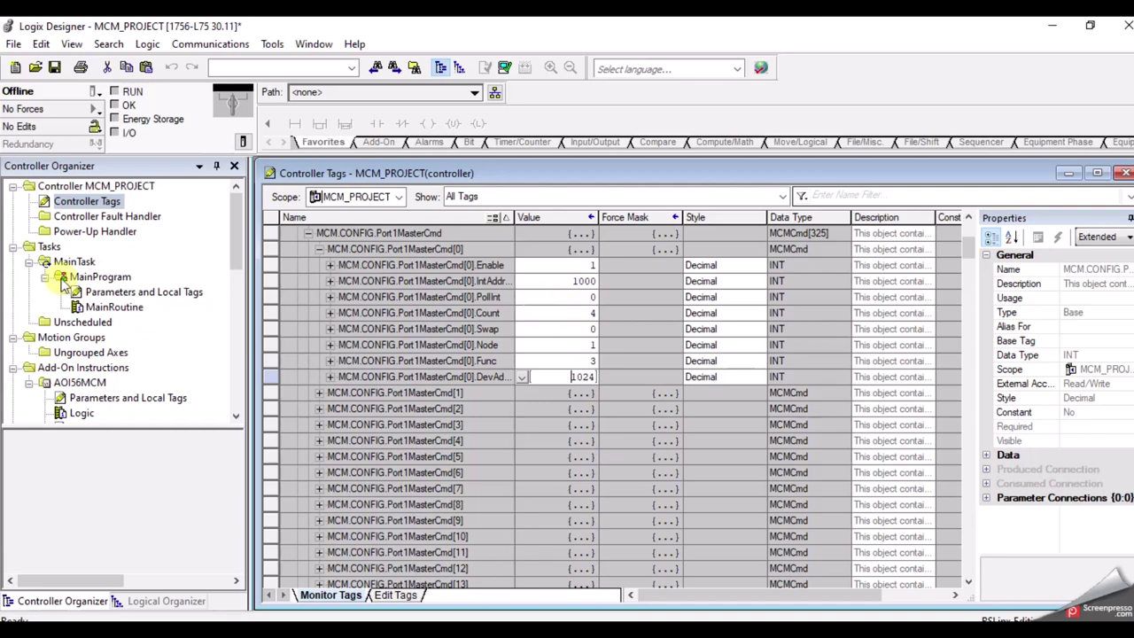
# Step: Add a new controller-scoped tag named REALDATA to the MCM_PROJECT controller tags
pyautogui.click(86, 200)
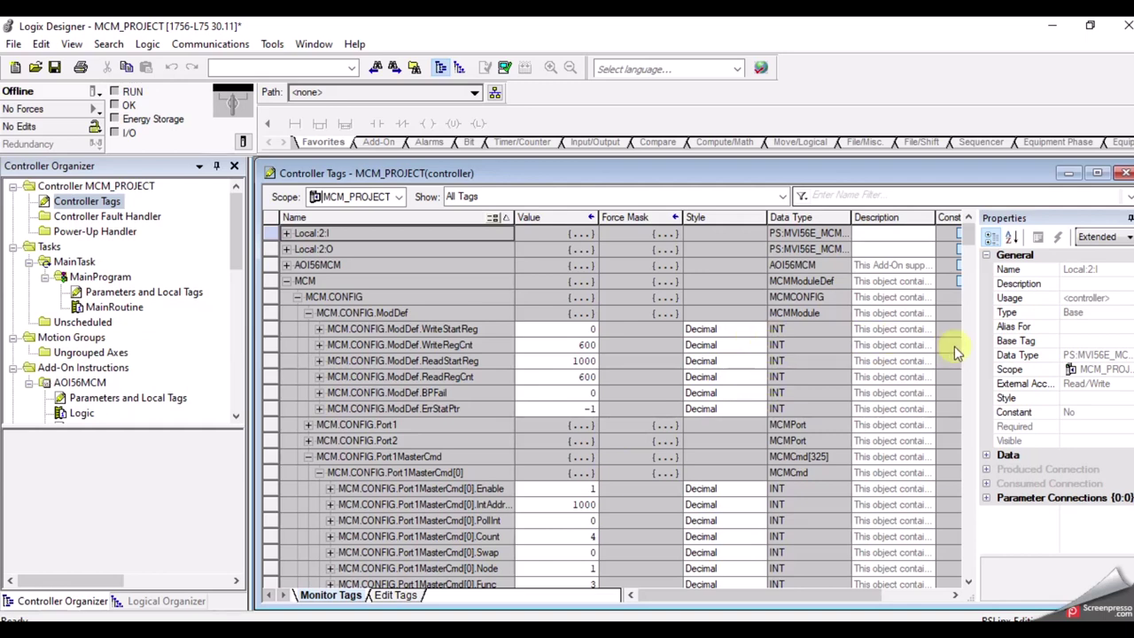
pyautogui.click(395, 594)
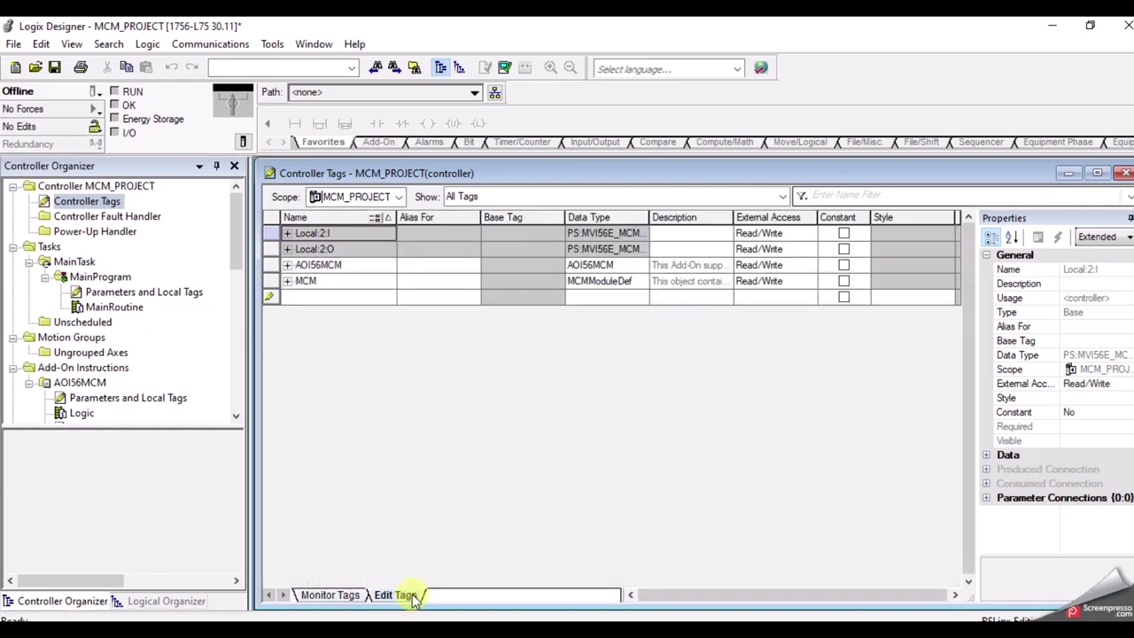
pyautogui.click(322, 303)
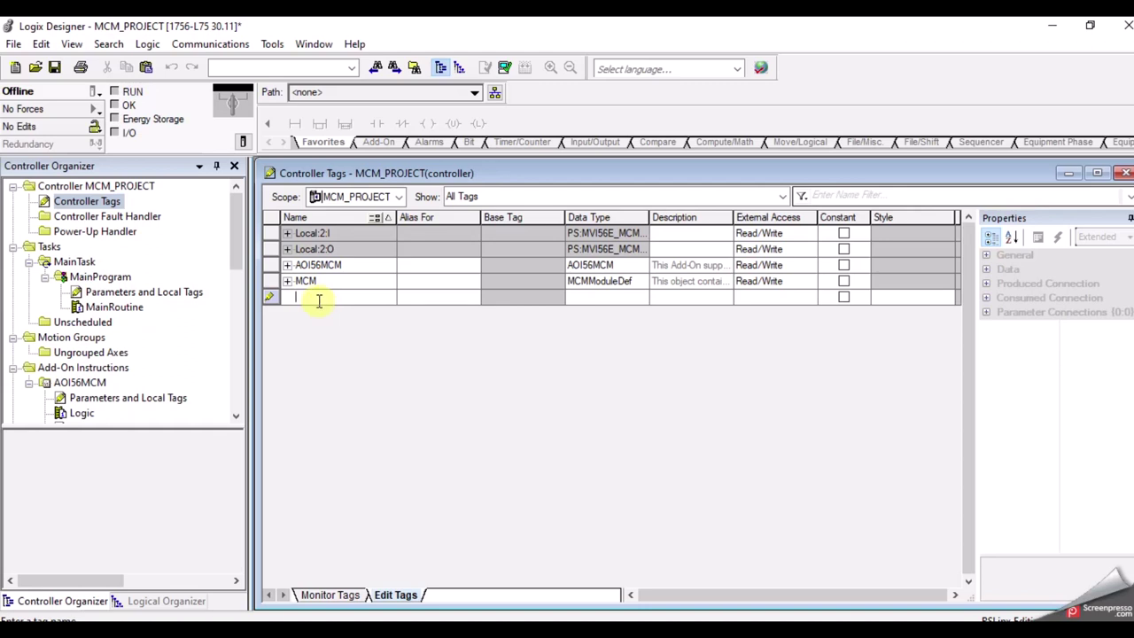
pyautogui.write('REAL')
pyautogui.press('Return')
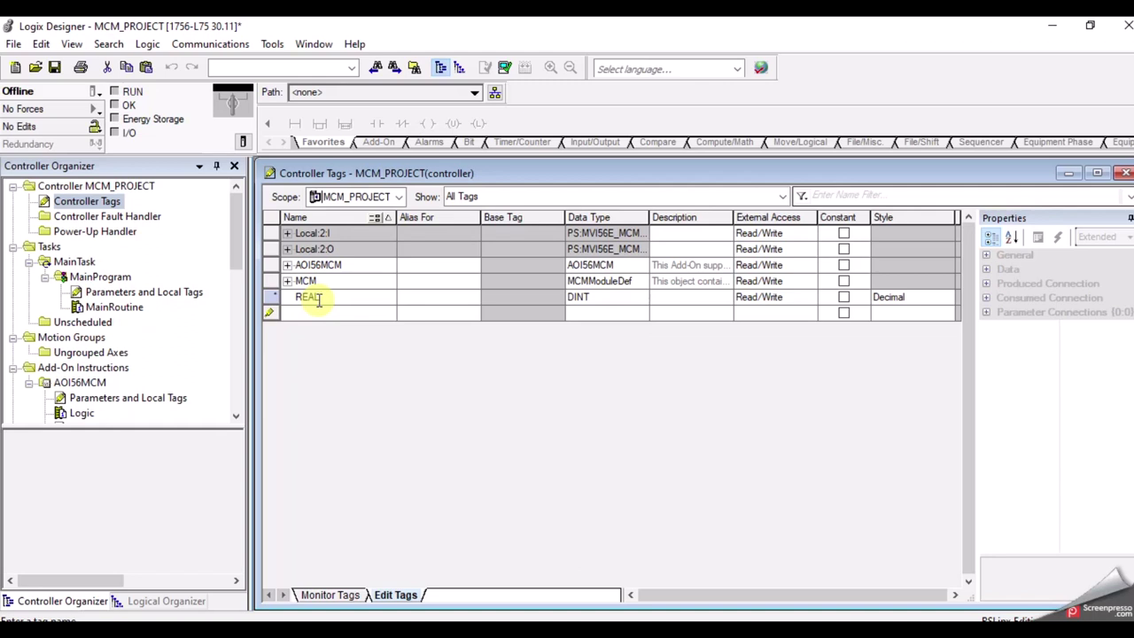
pyautogui.write('DATA')
pyautogui.click(476, 300)
# Step: Set the data type of the REALDATA tag to a REAL[2] array and expand it to show its elements
pyautogui.click(611, 297)
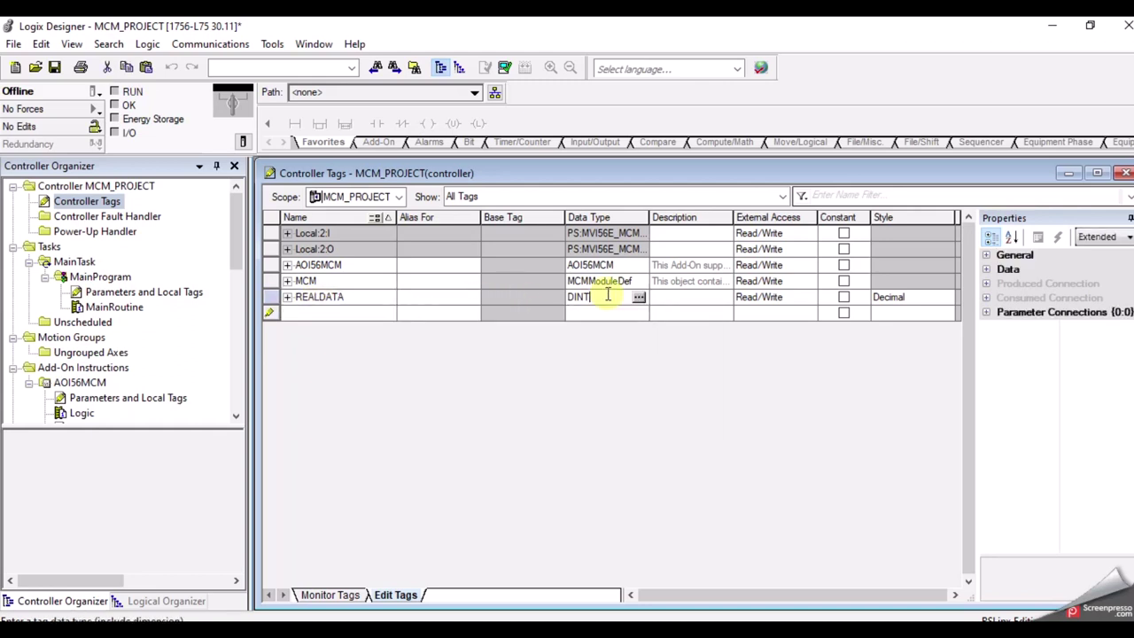
pyautogui.write('REAL')
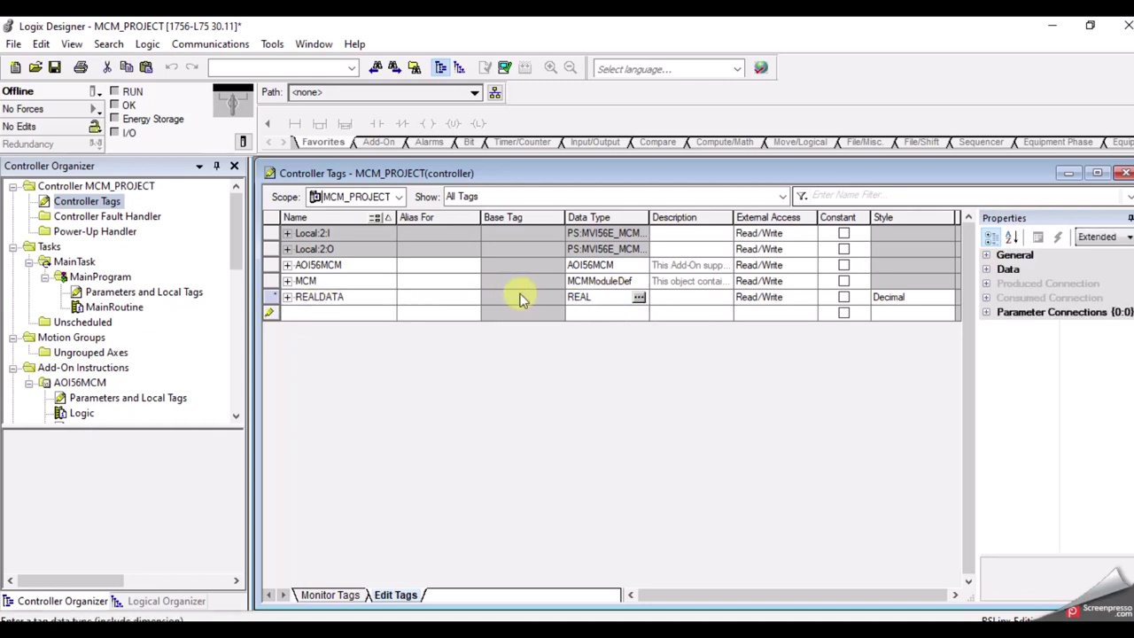
pyautogui.click(638, 298)
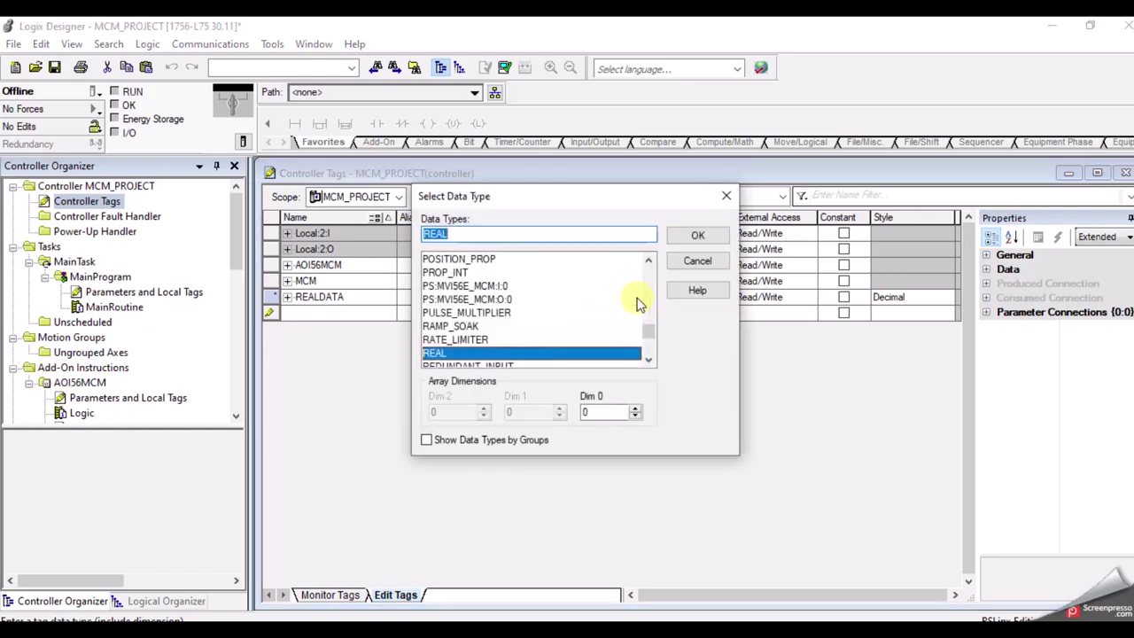
pyautogui.click(634, 409)
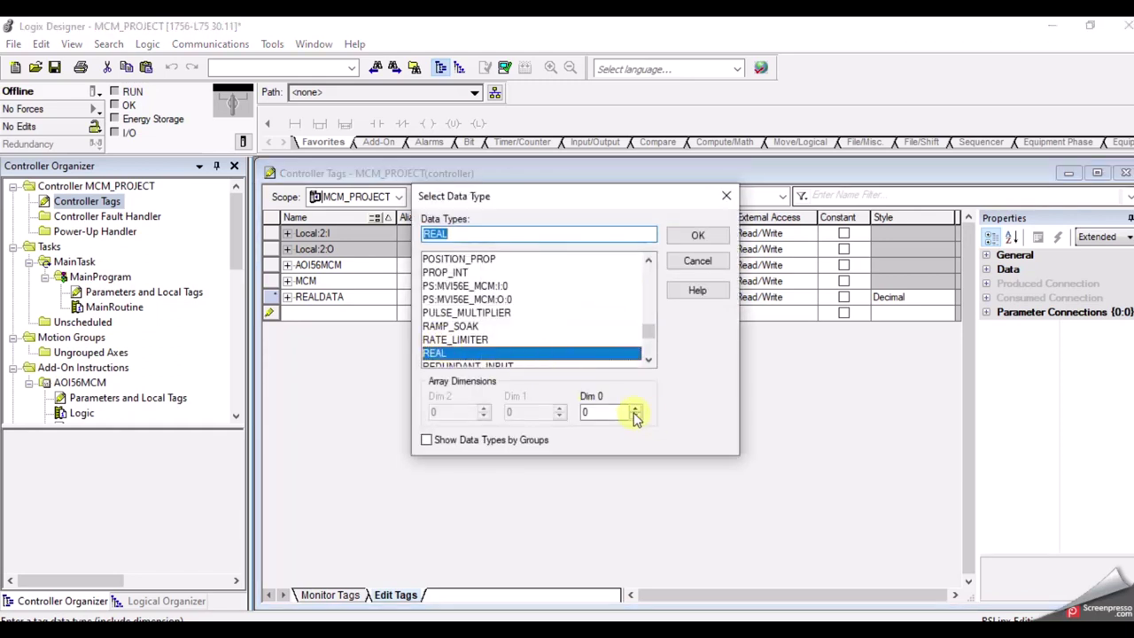
pyautogui.click(634, 409)
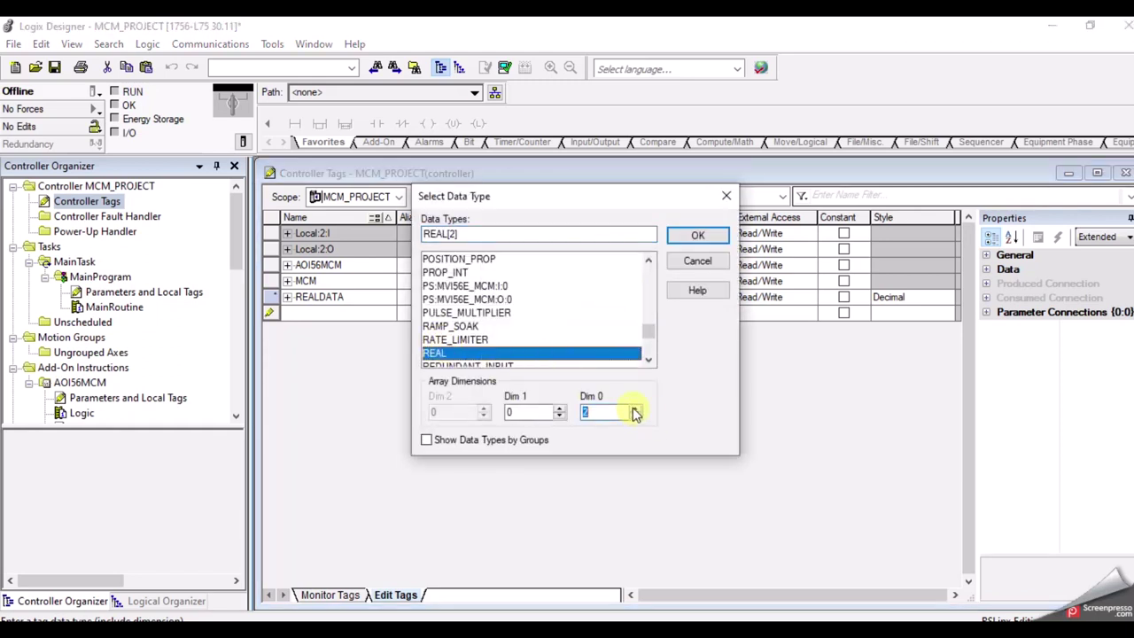
pyautogui.click(696, 236)
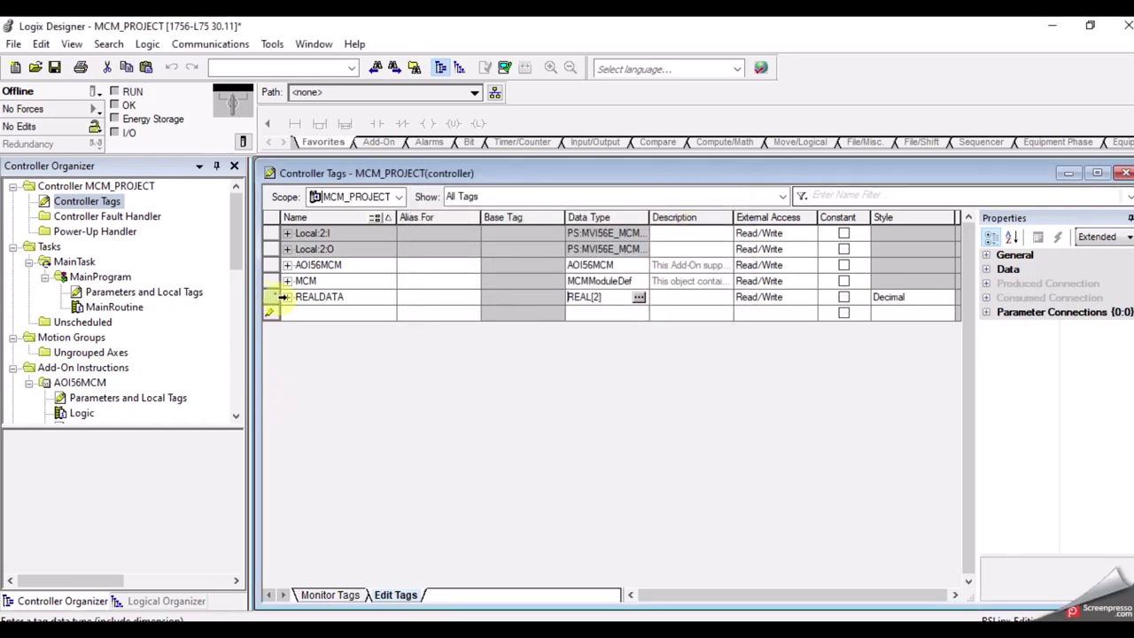
pyautogui.click(287, 302)
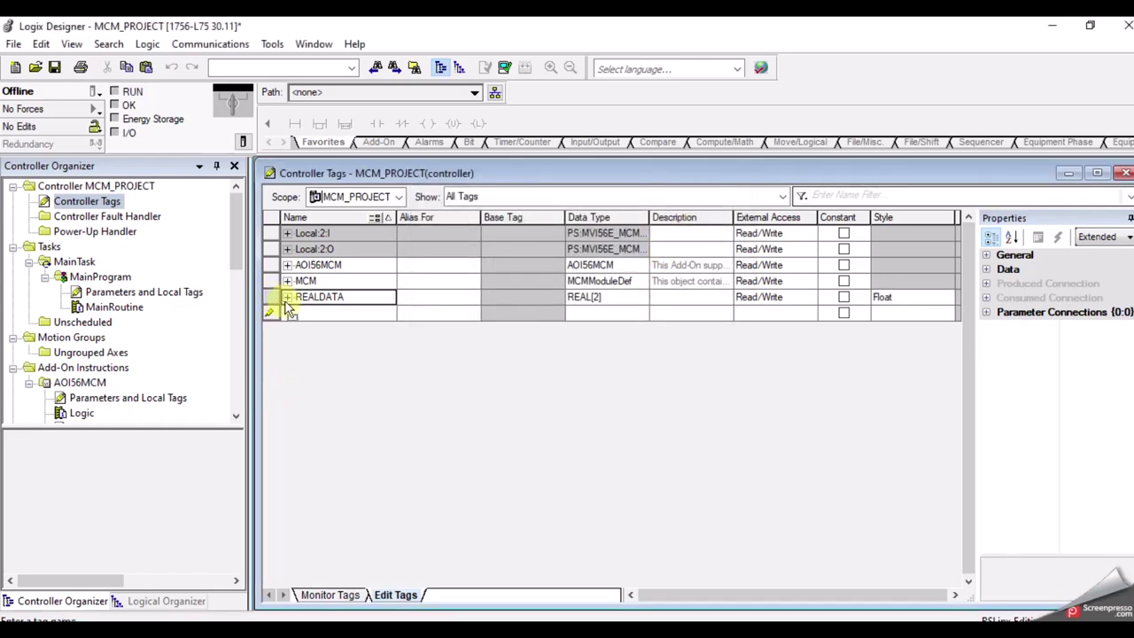
pyautogui.click(287, 297)
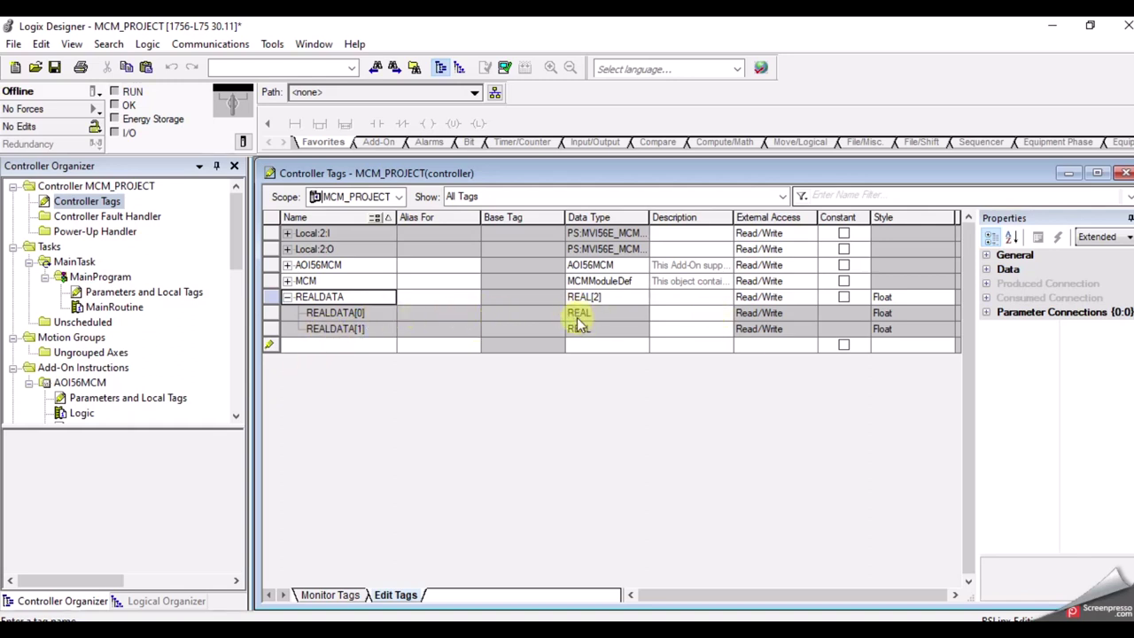
pyautogui.click(682, 330)
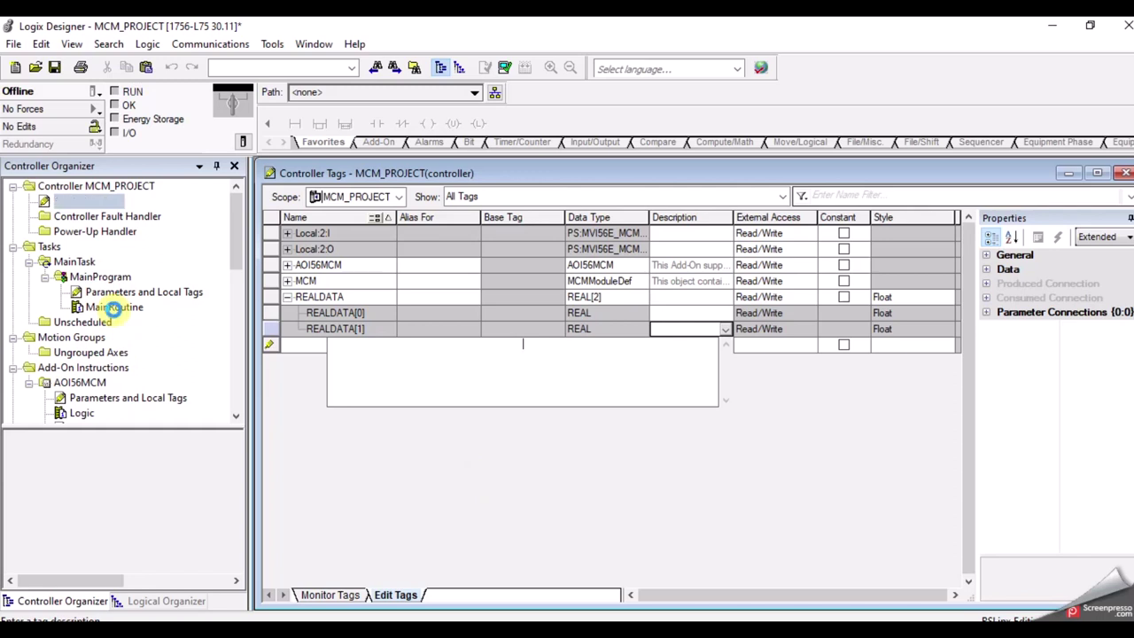
# Step: Open the MainRoutine ladder of MainProgram, maximize it and bring up the File/Misc. instruction group
pyautogui.doubleClick(114, 310)
pyautogui.click(837, 335)
pyautogui.moveTo(842, 341); pyautogui.dragTo(836, 350)
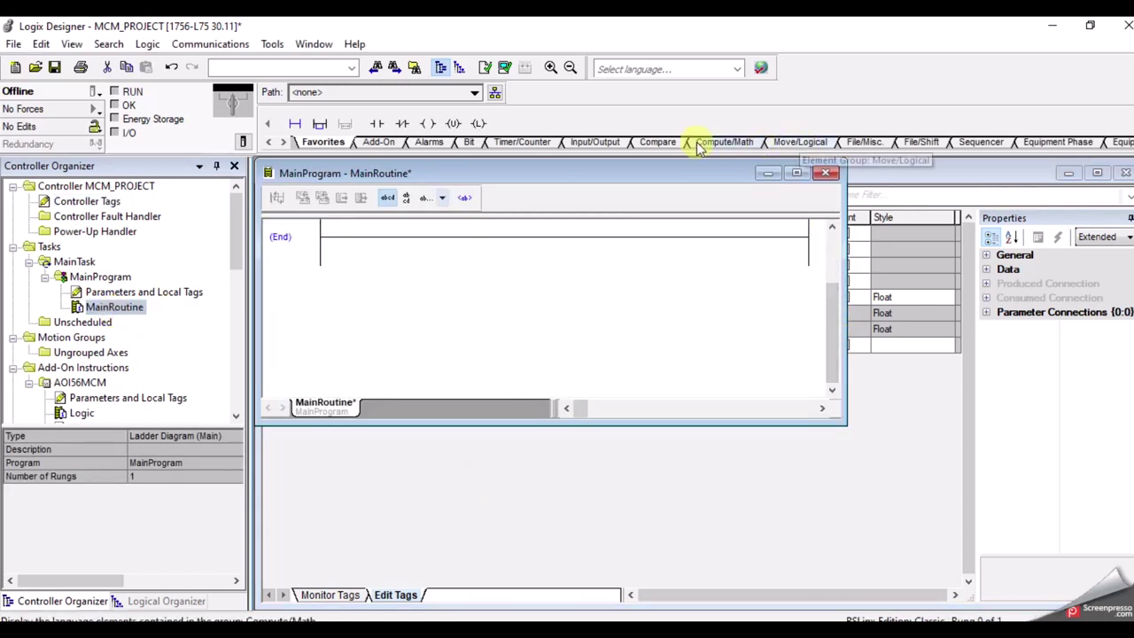
pyautogui.click(730, 142)
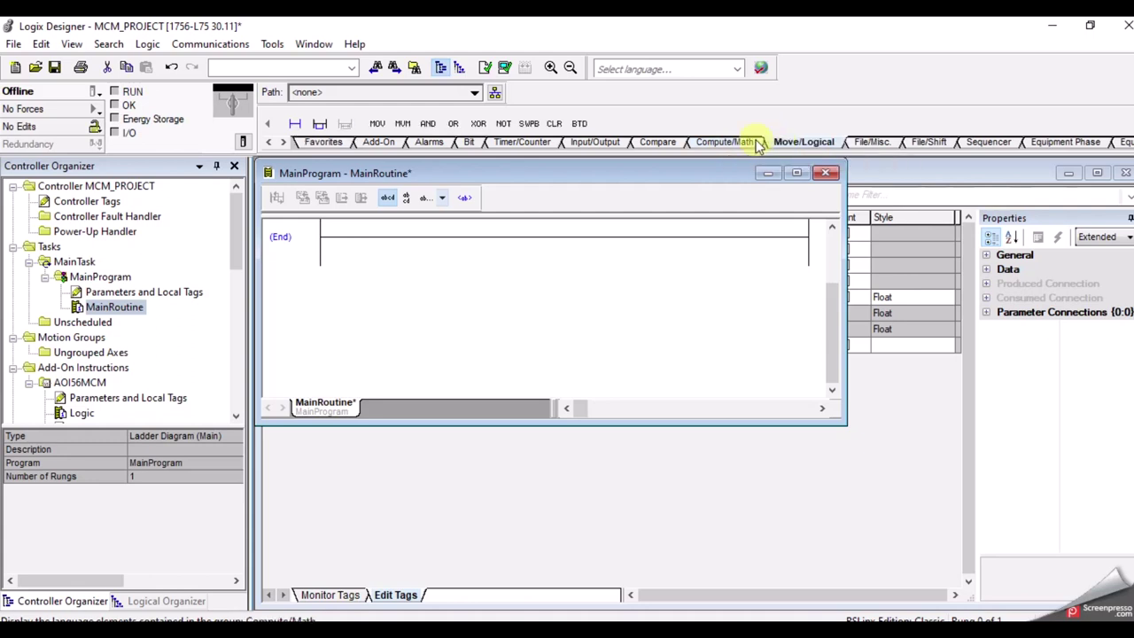
pyautogui.click(869, 143)
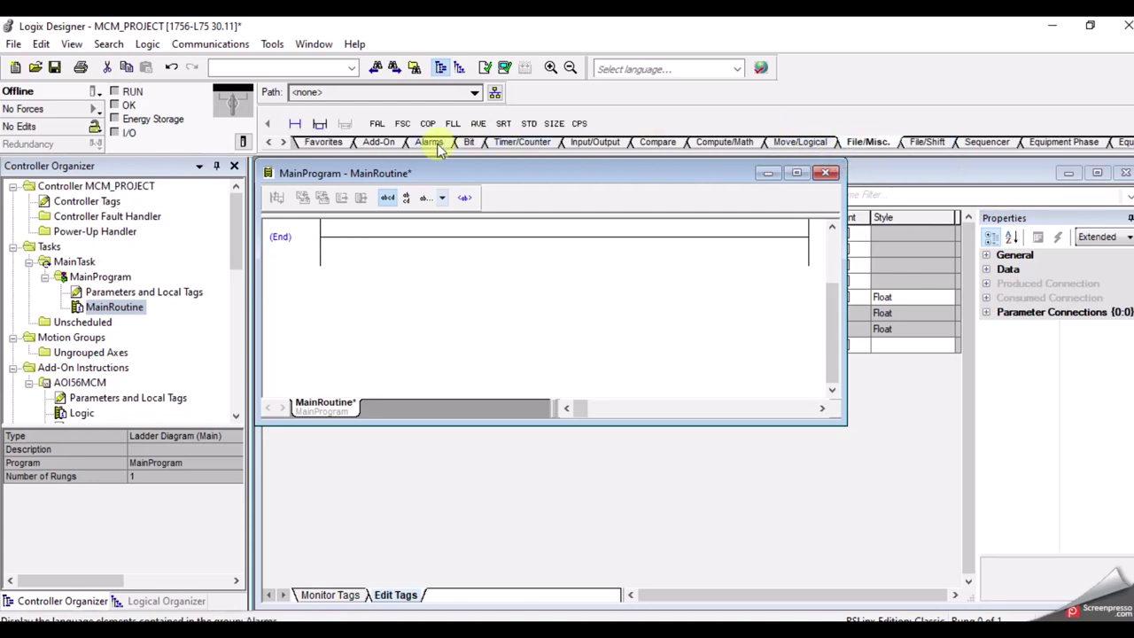
pyautogui.click(796, 173)
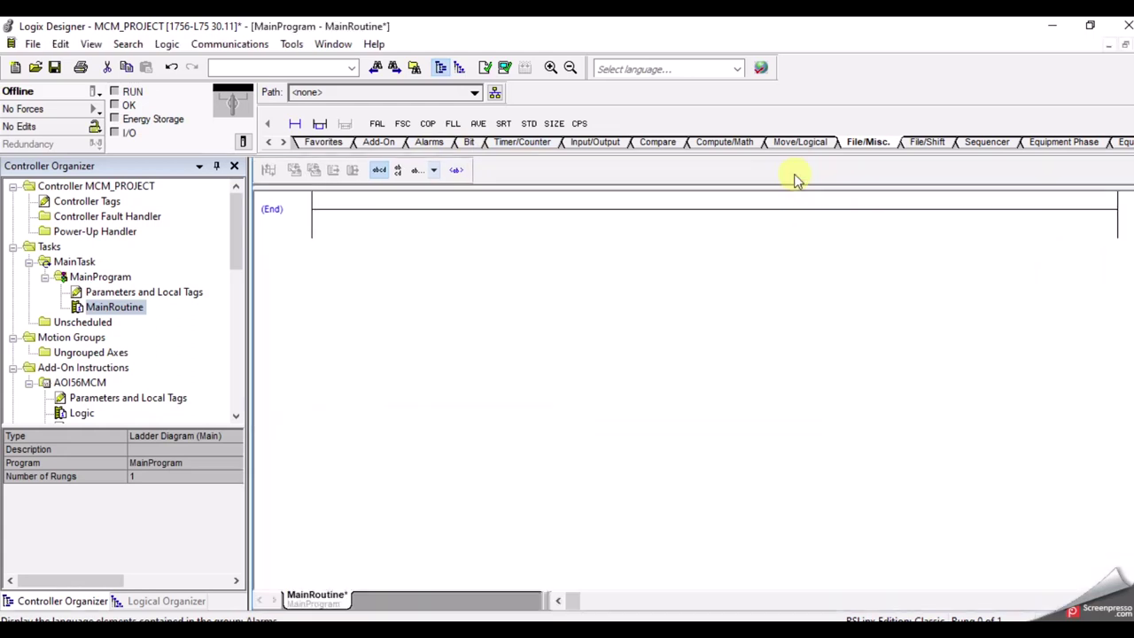
pyautogui.hotkey('ctrl', 'v')
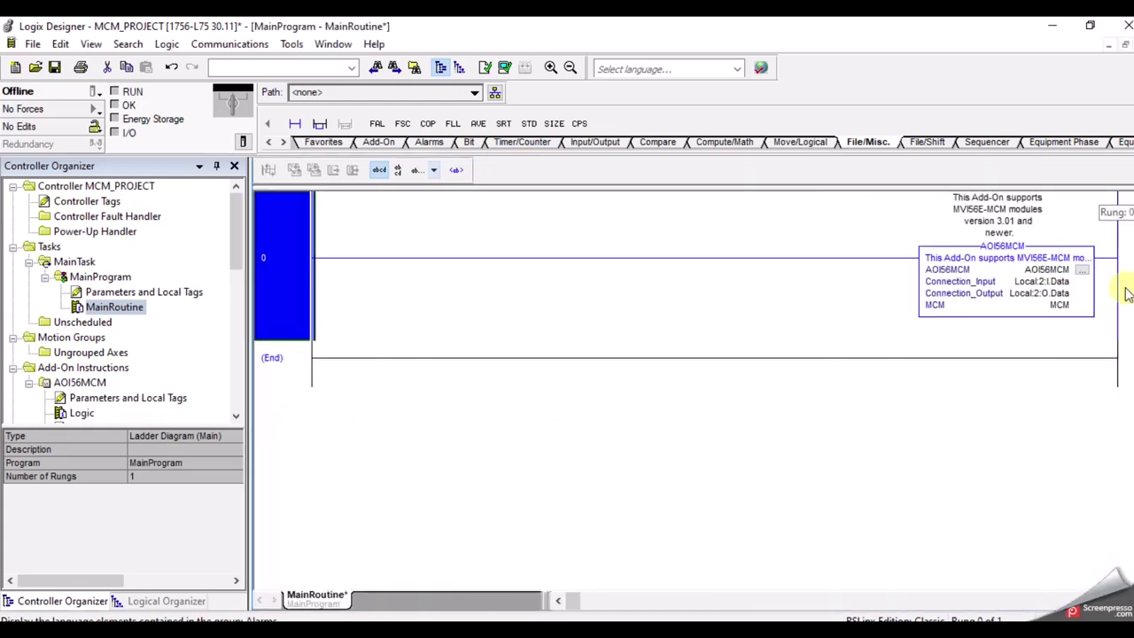
# Step: Add a new rung below the AOI56MCM rung and insert a COP instruction on it
pyautogui.rightClick(271, 246)
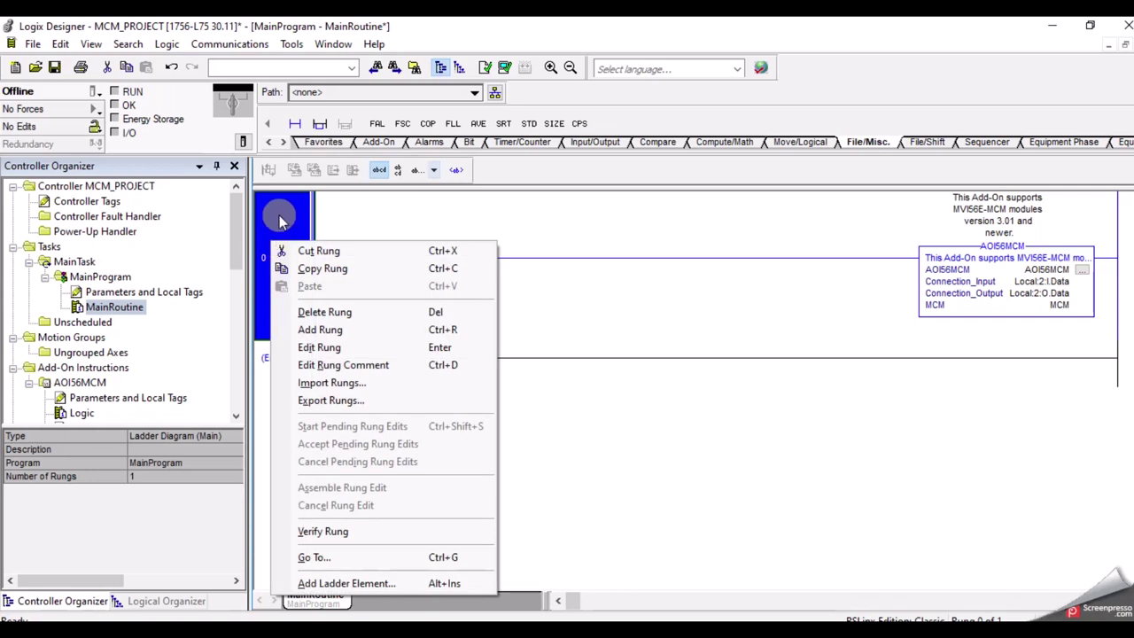
pyautogui.click(296, 124)
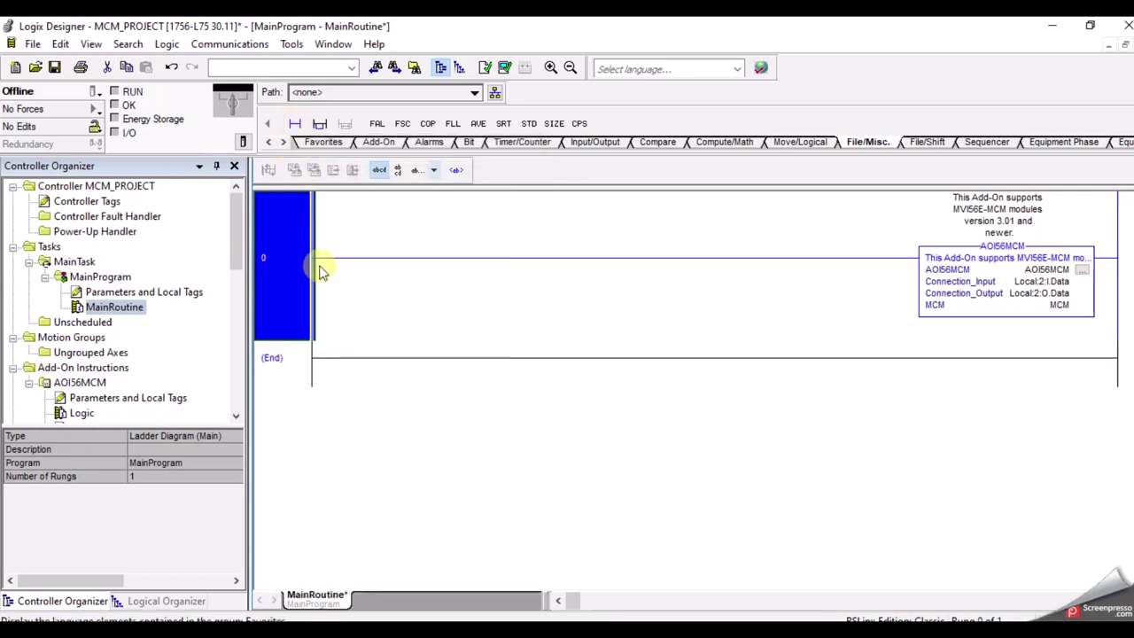
pyautogui.click(274, 362)
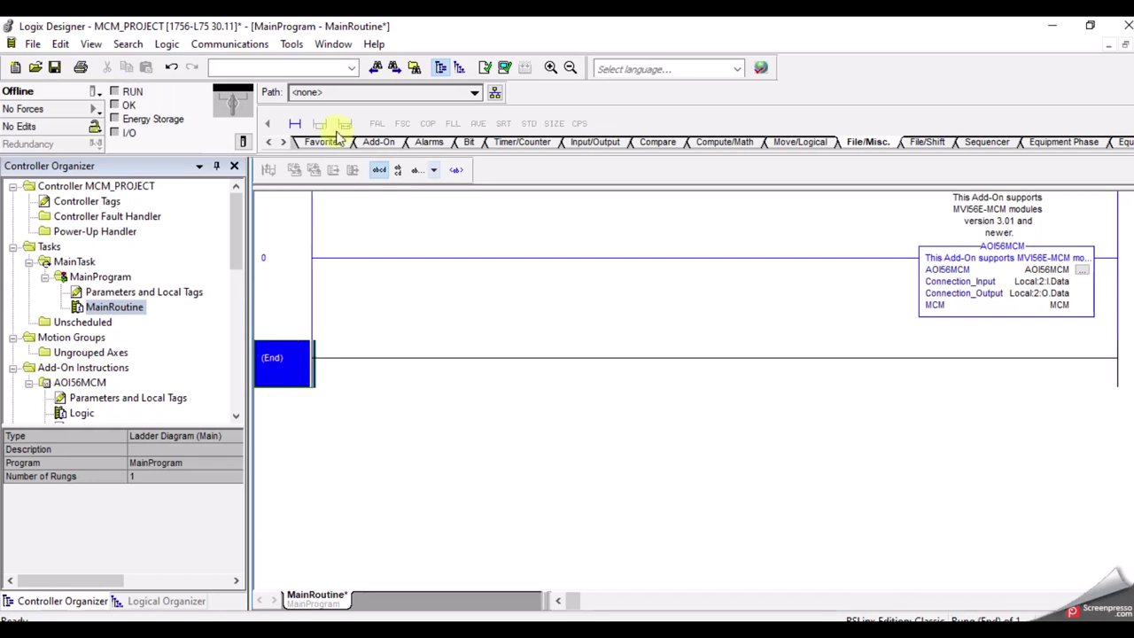
pyautogui.click(299, 124)
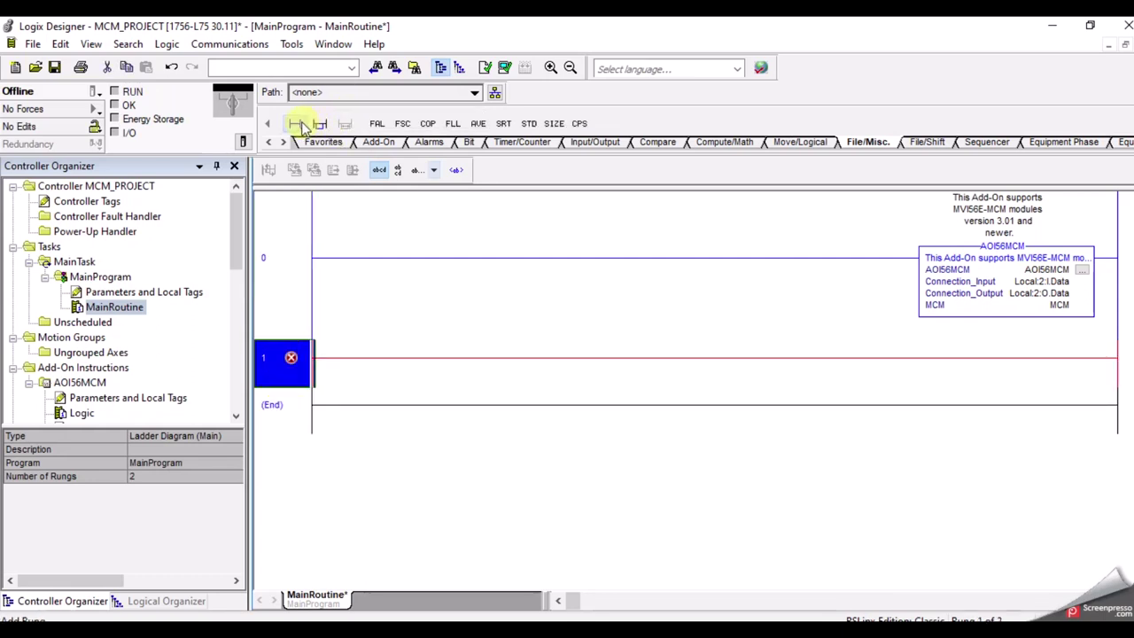
pyautogui.click(428, 123)
# Step: Set the Source of the COP instruction on rung 1 to MCM.DATA.ReadData[0]
pyautogui.doubleClick(1063, 370)
pyautogui.click(1096, 376)
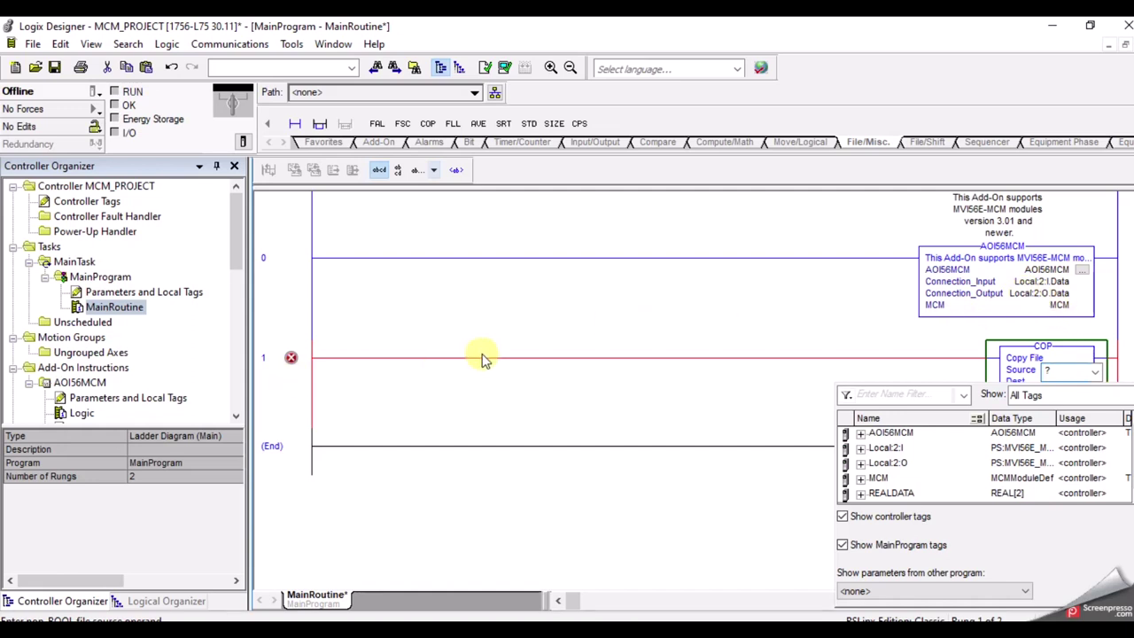
pyautogui.click(861, 479)
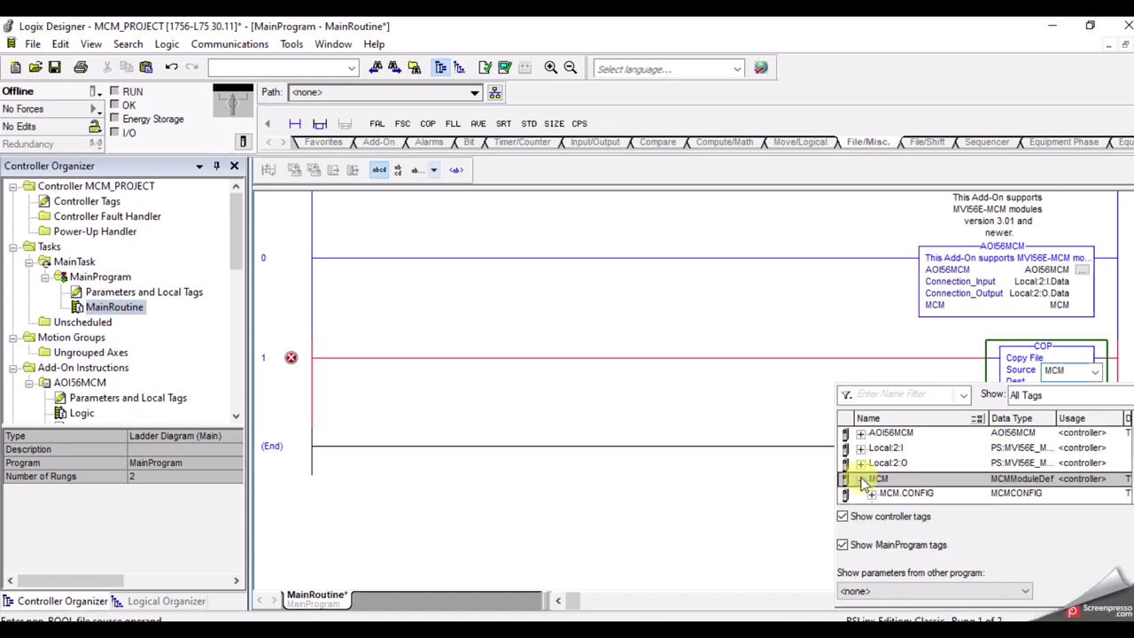
pyautogui.click(860, 477)
pyautogui.scroll(-2, 974, 462)
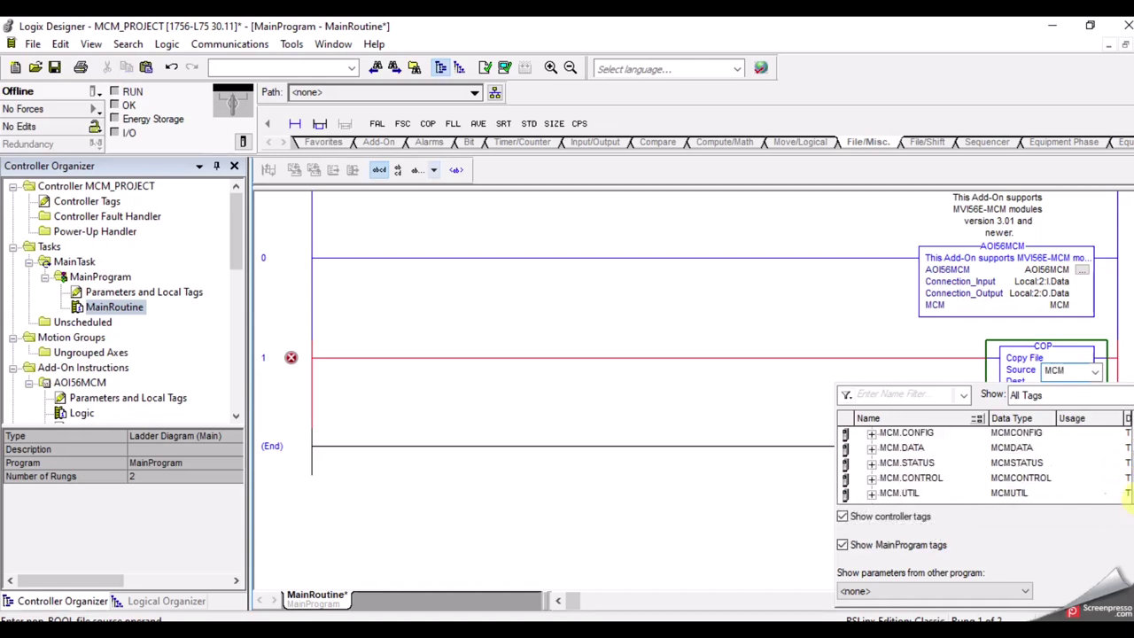
pyautogui.click(871, 434)
pyautogui.click(872, 434)
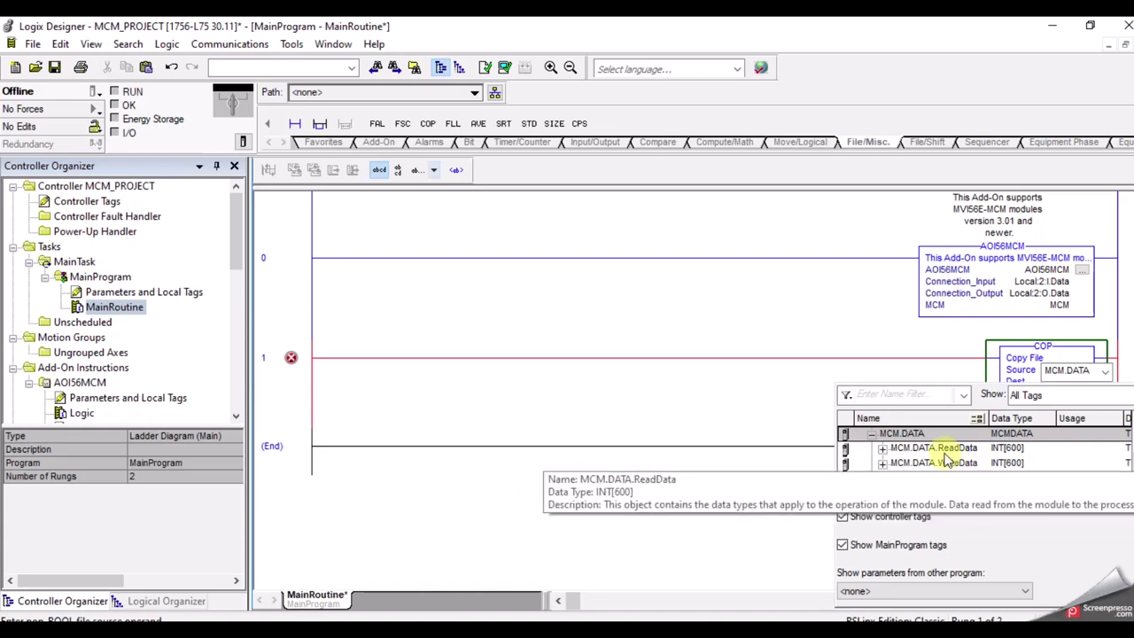
pyautogui.click(882, 448)
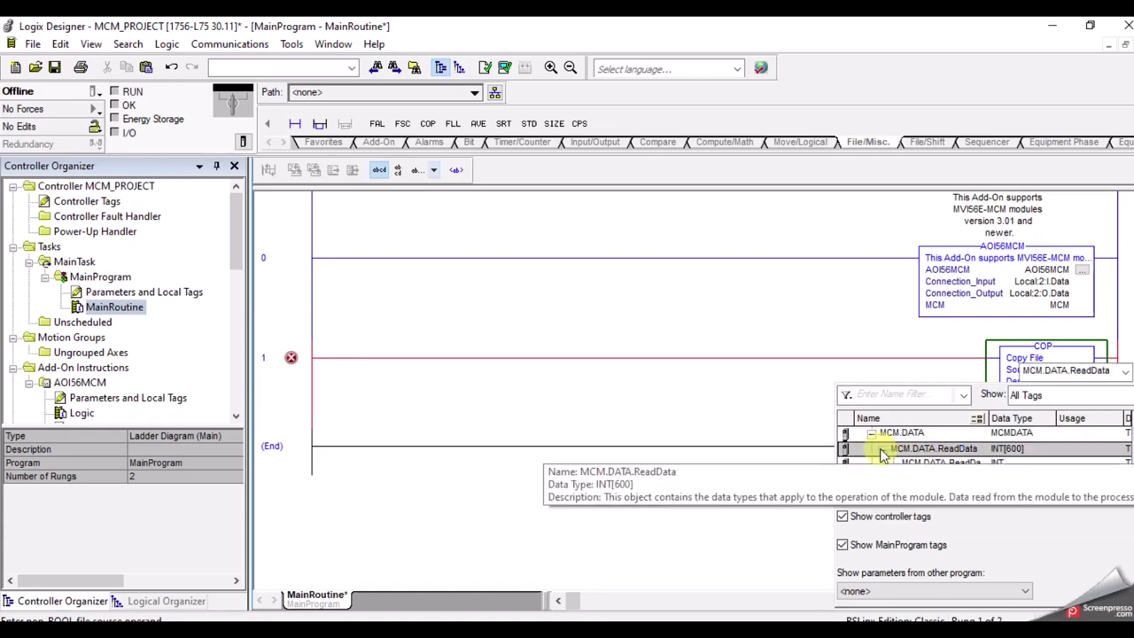
pyautogui.click(982, 464)
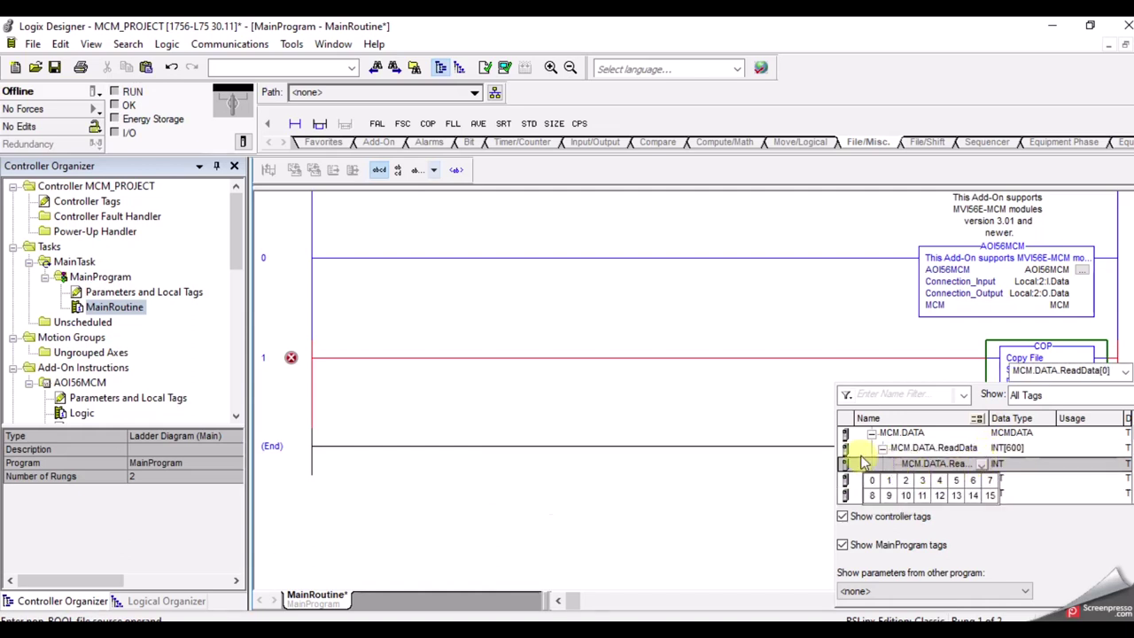
pyautogui.click(749, 422)
pyautogui.click(749, 423)
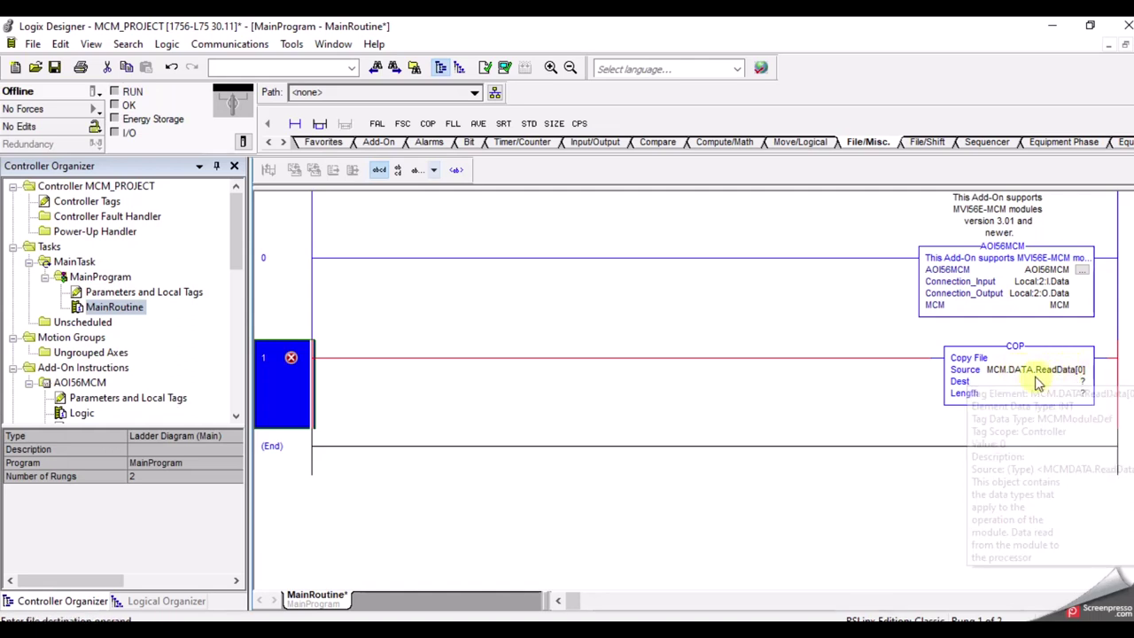
# Step: Set the COP instruction's Dest to REALDATA[0] and its Length to 2
pyautogui.click(1078, 383)
pyautogui.click(1083, 383)
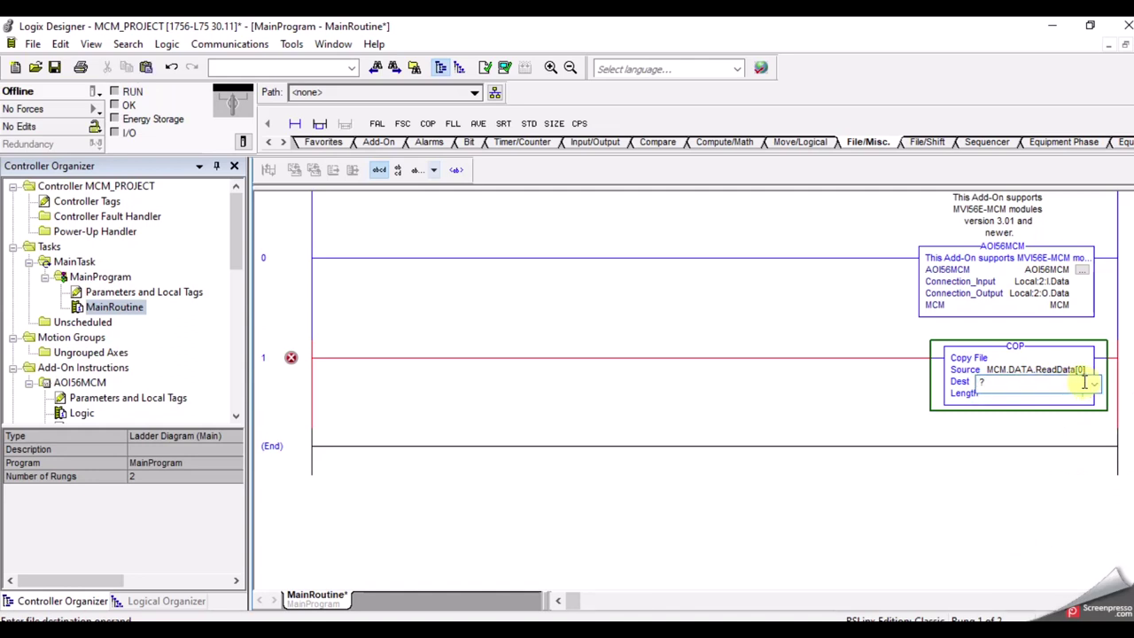
pyautogui.click(1093, 385)
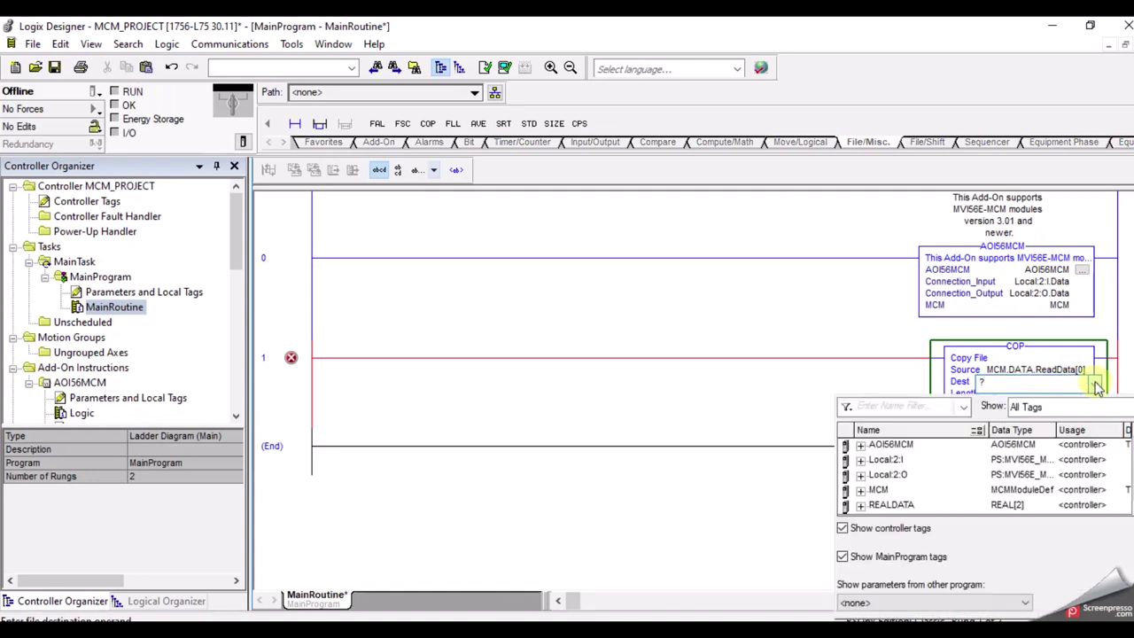
pyautogui.click(857, 509)
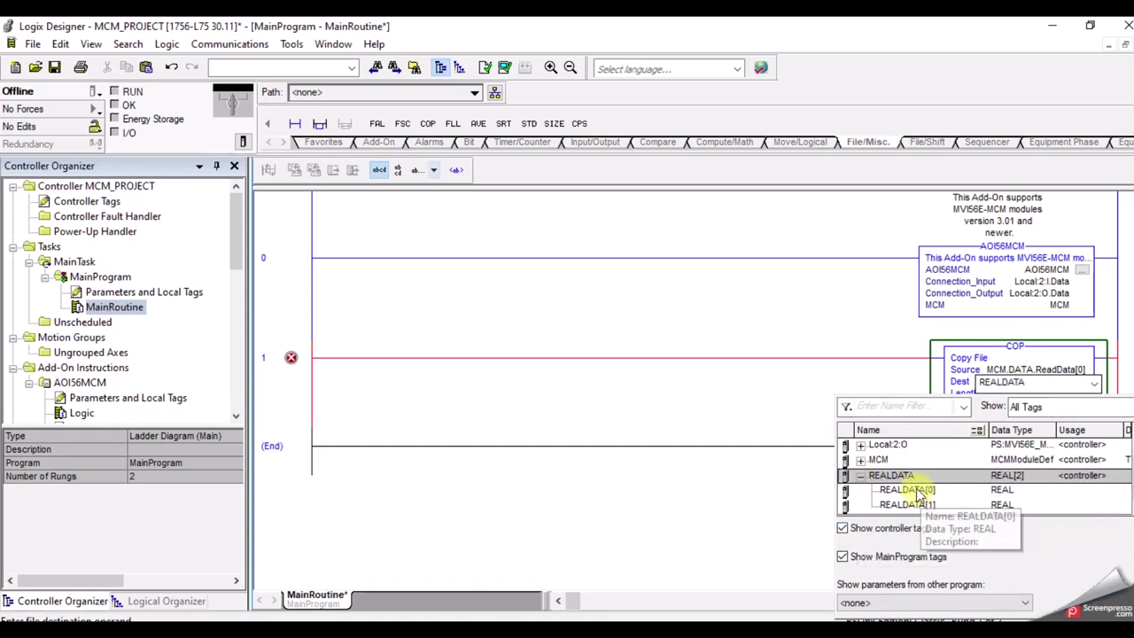
pyautogui.doubleClick(921, 496)
pyautogui.press('Return')
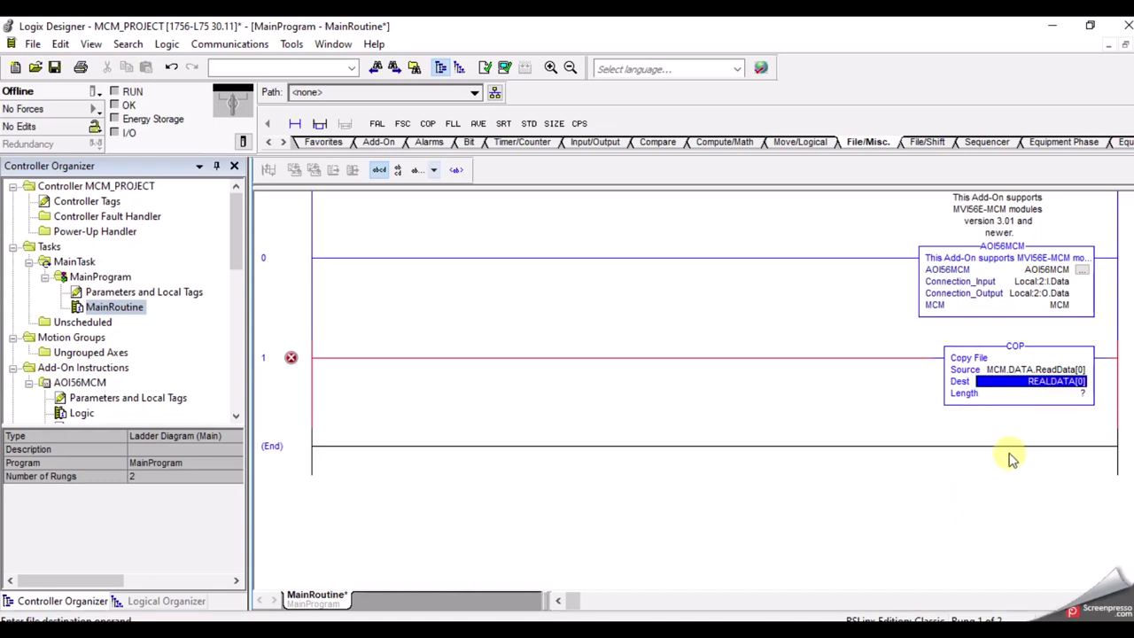
pyautogui.doubleClick(1067, 394)
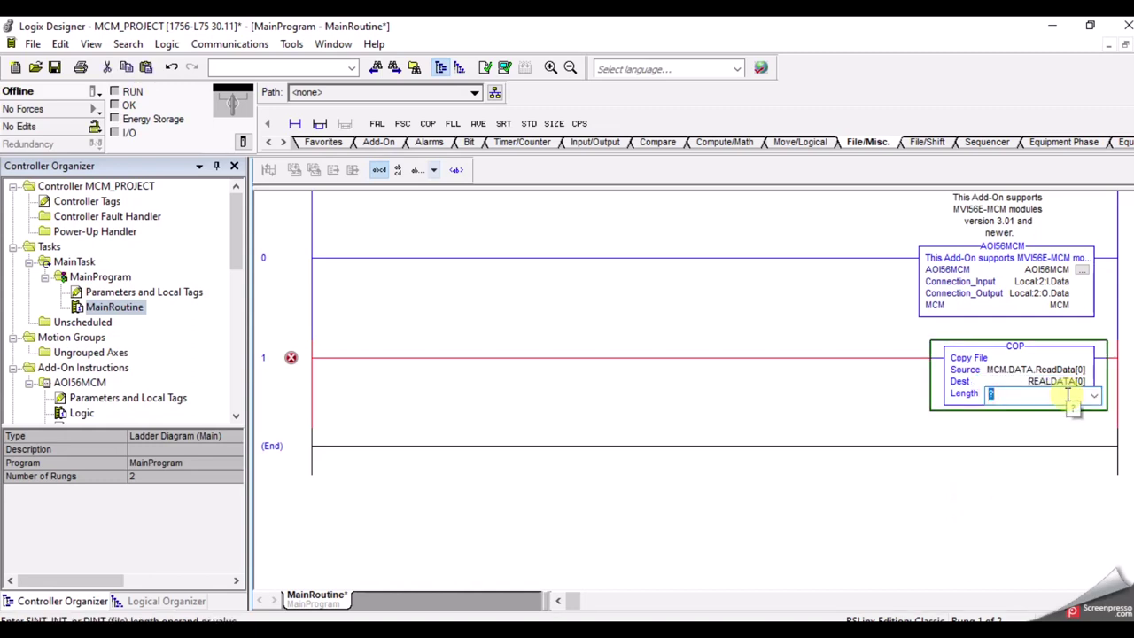
pyautogui.write('2')
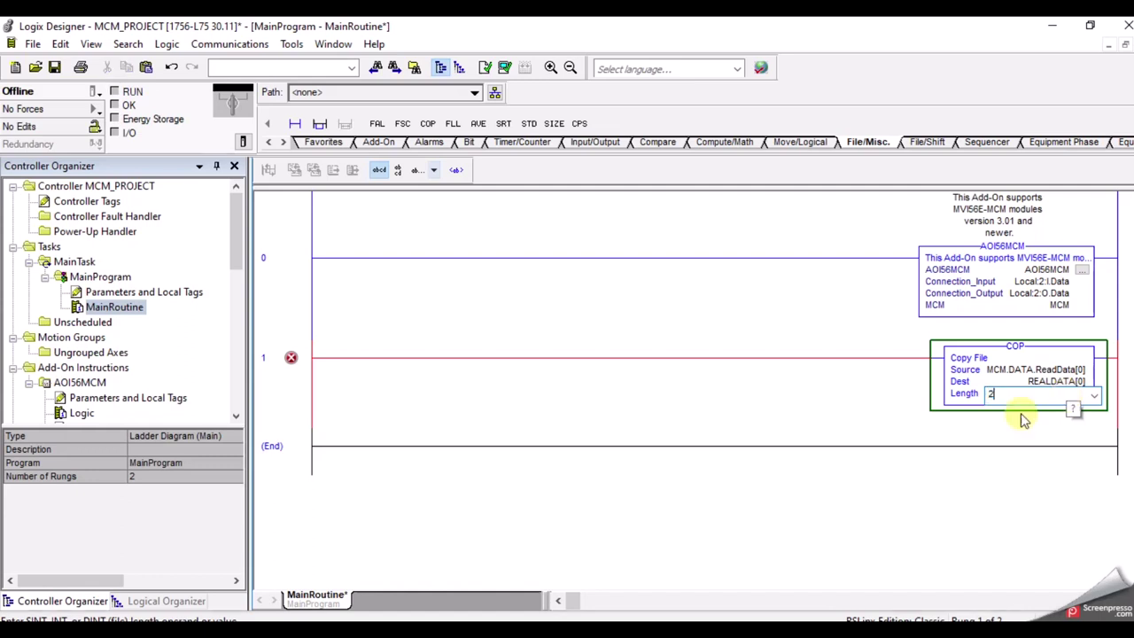
# Step: Commit the COP instruction's operands on rung 1 and review its Source, Dest and Length
pyautogui.click(885, 448)
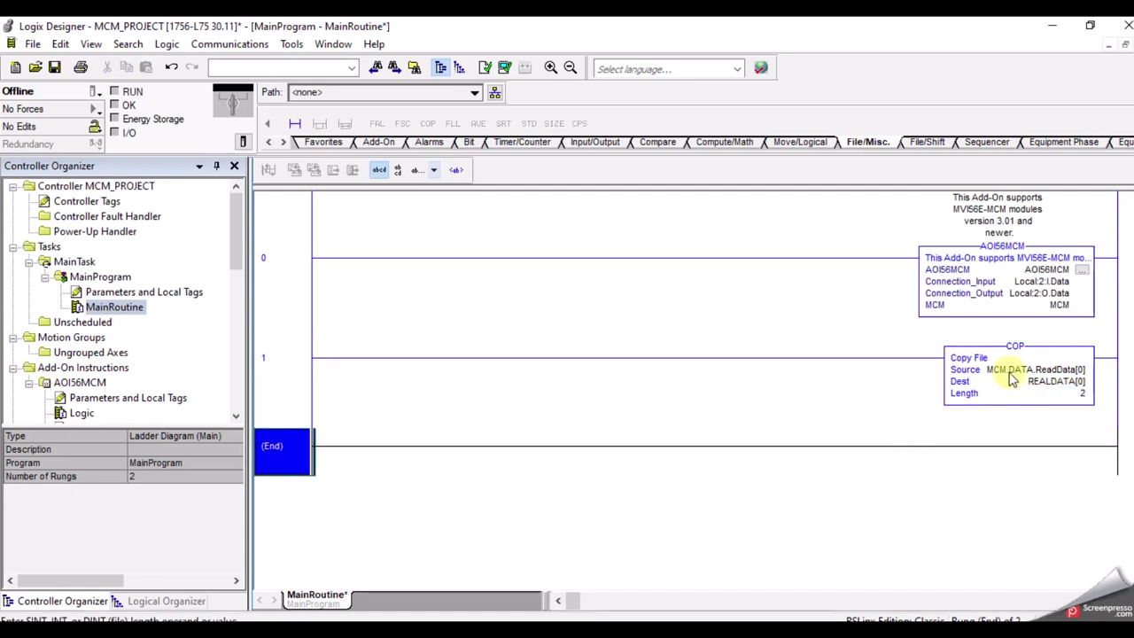
pyautogui.moveTo(1012, 378)
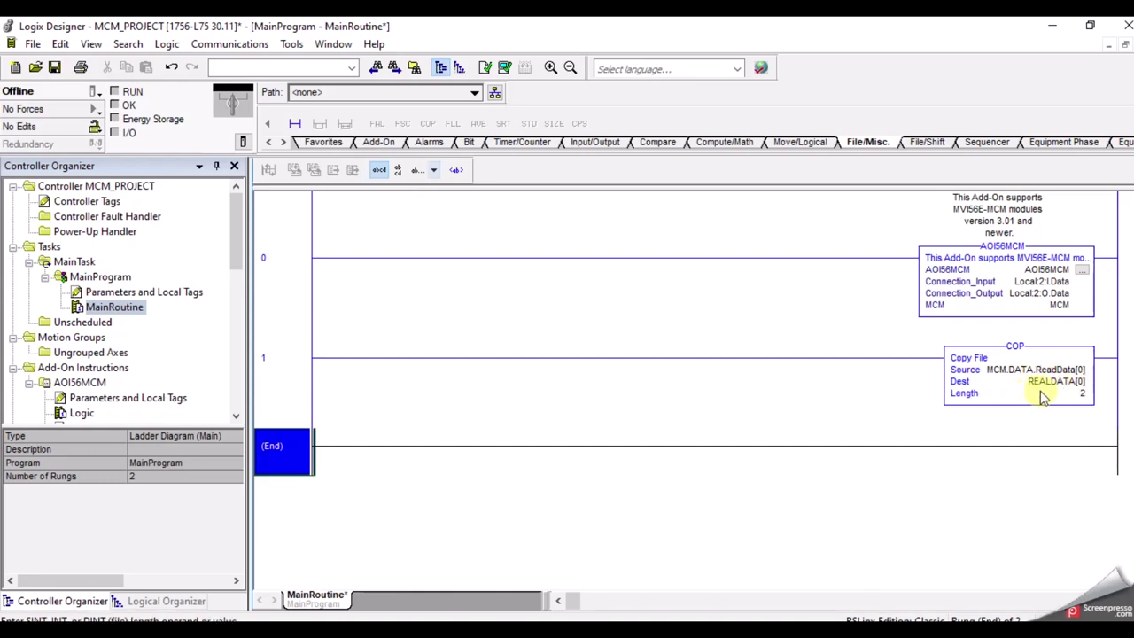
pyautogui.moveTo(1085, 399)
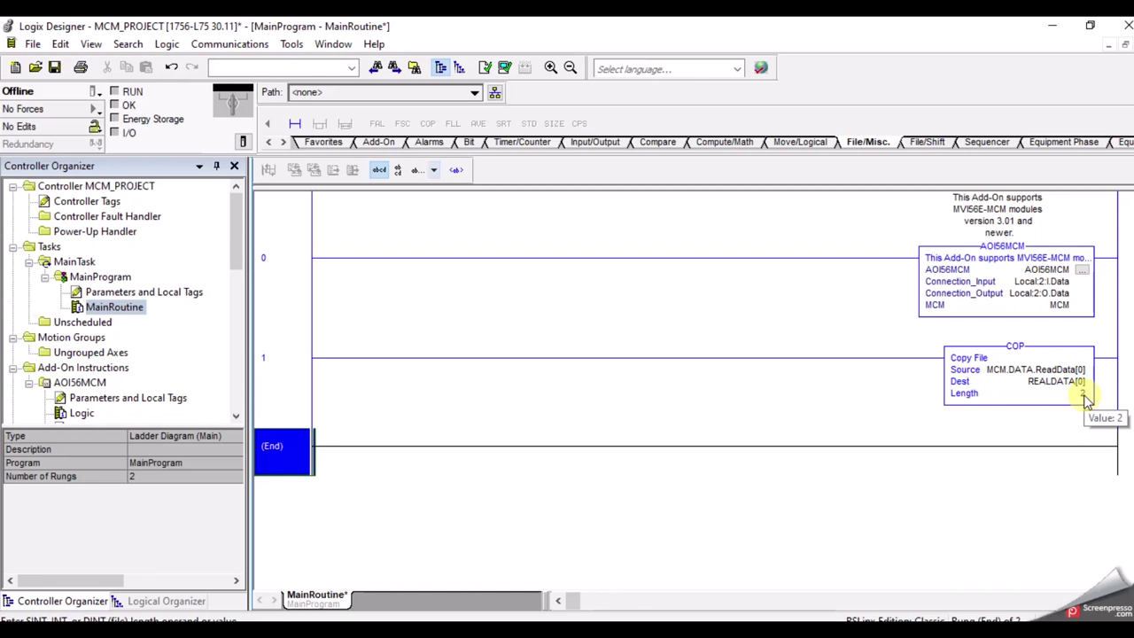
# Step: Switch to the PowerPoint presentation and examine slide 19 on how a 32-bit slave value is split into 16-bit words
pyautogui.hotkey('alt', 'Tab')
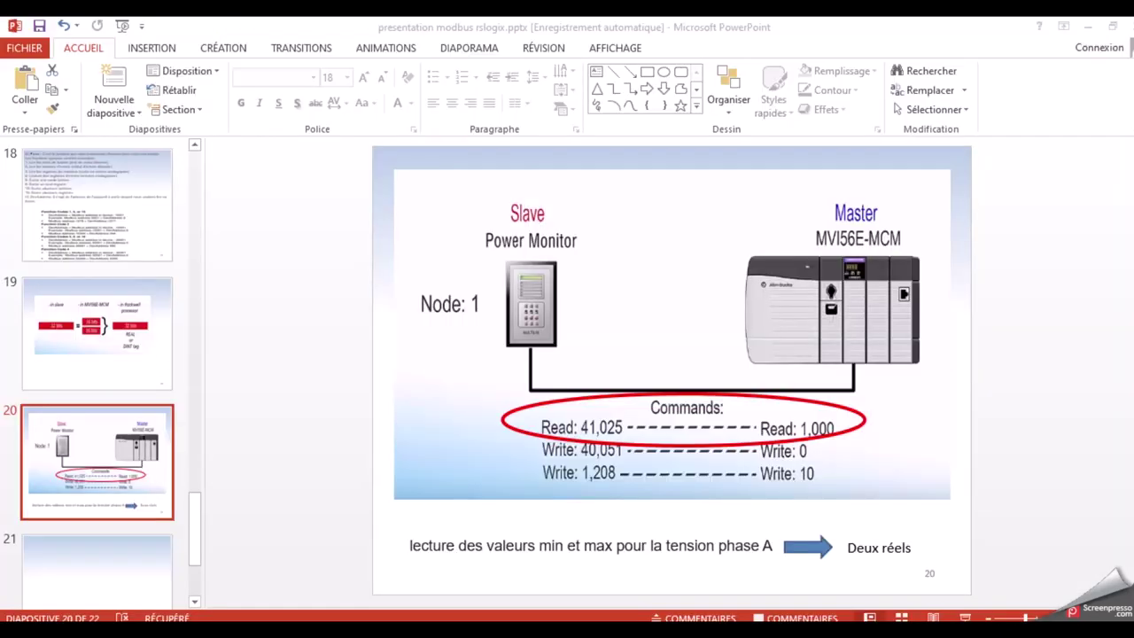
pyautogui.click(168, 549)
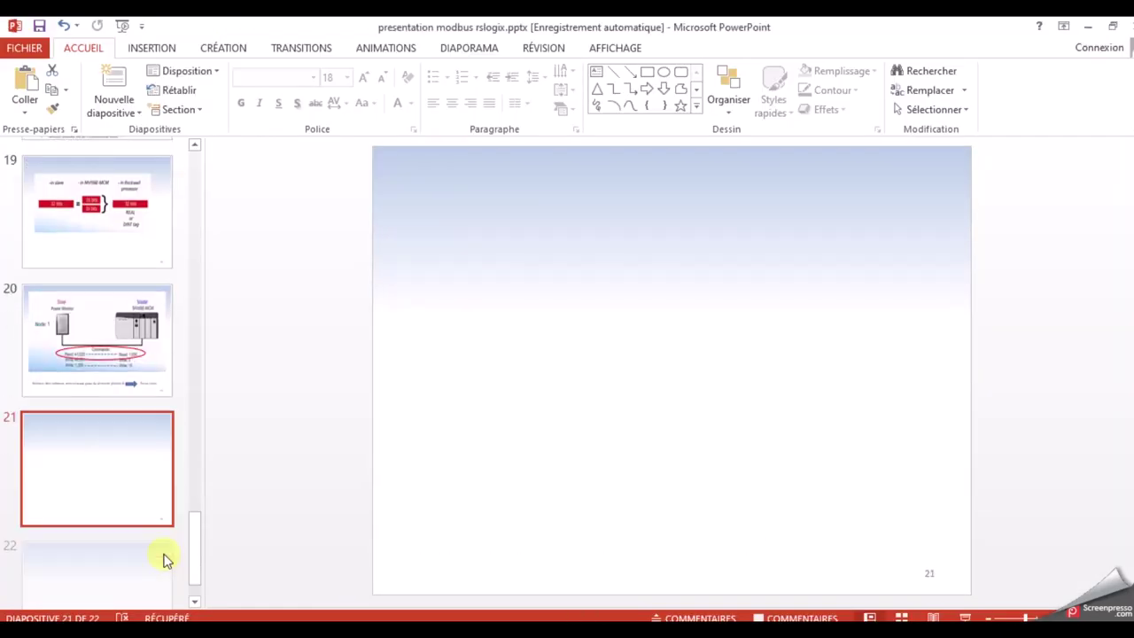
pyautogui.click(93, 193)
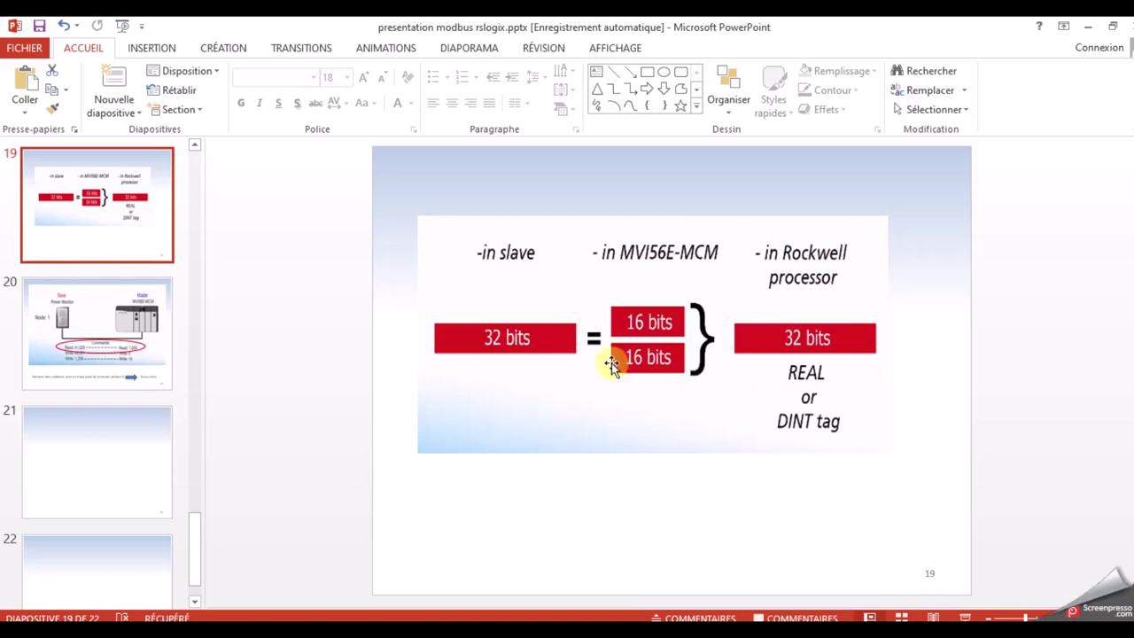
pyautogui.click(563, 335)
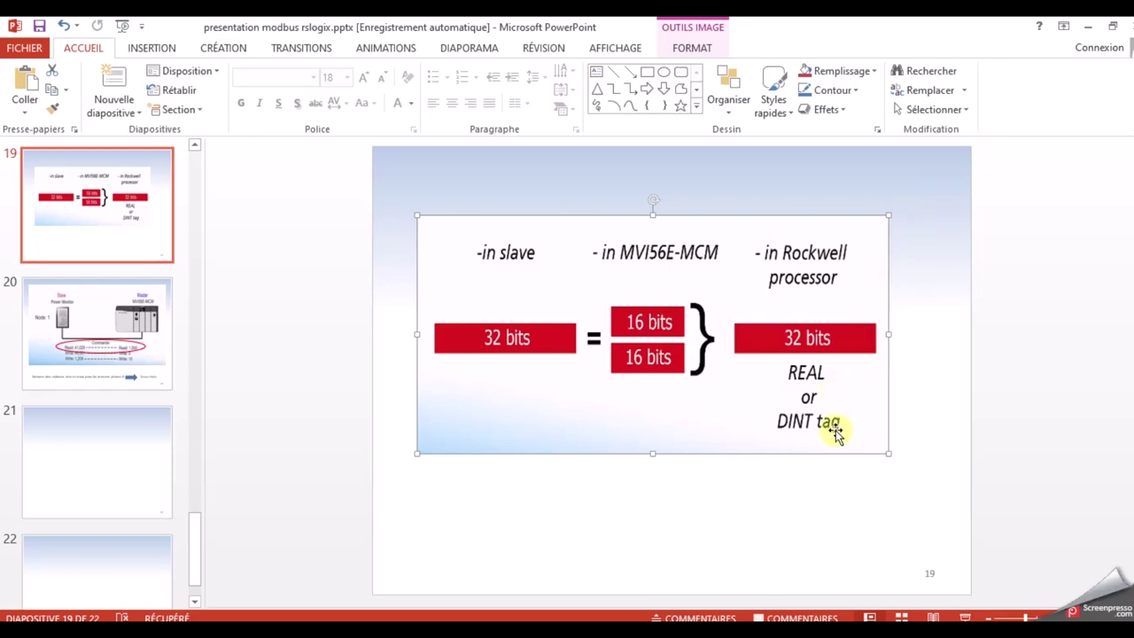
# Step: In the browser, convert the decimal value 224.3541 to 32-bit float binary on binaryconvert.com and examine the lower 16 bits
pyautogui.hotkey('alt', 'Tab')
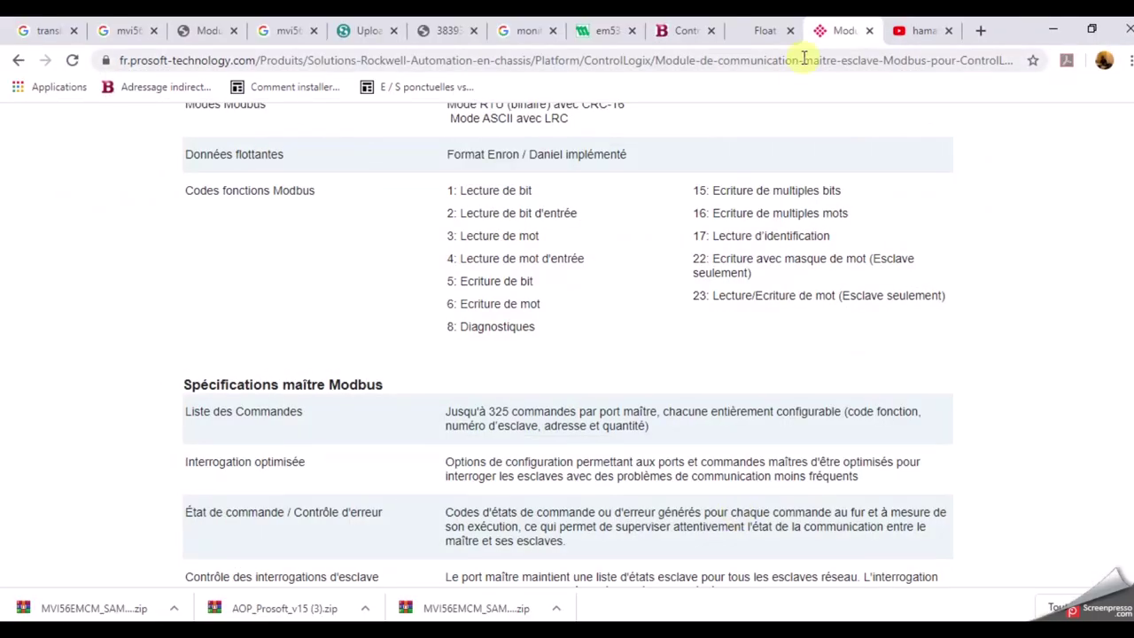
pyautogui.click(762, 31)
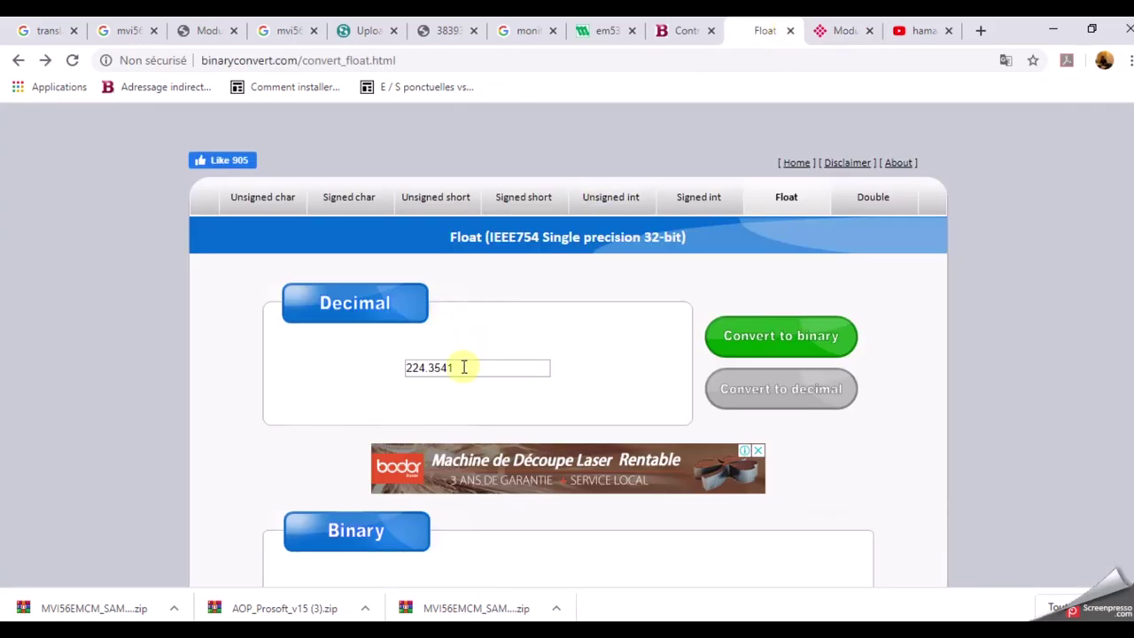
pyautogui.moveTo(463, 367); pyautogui.dragTo(368, 374)
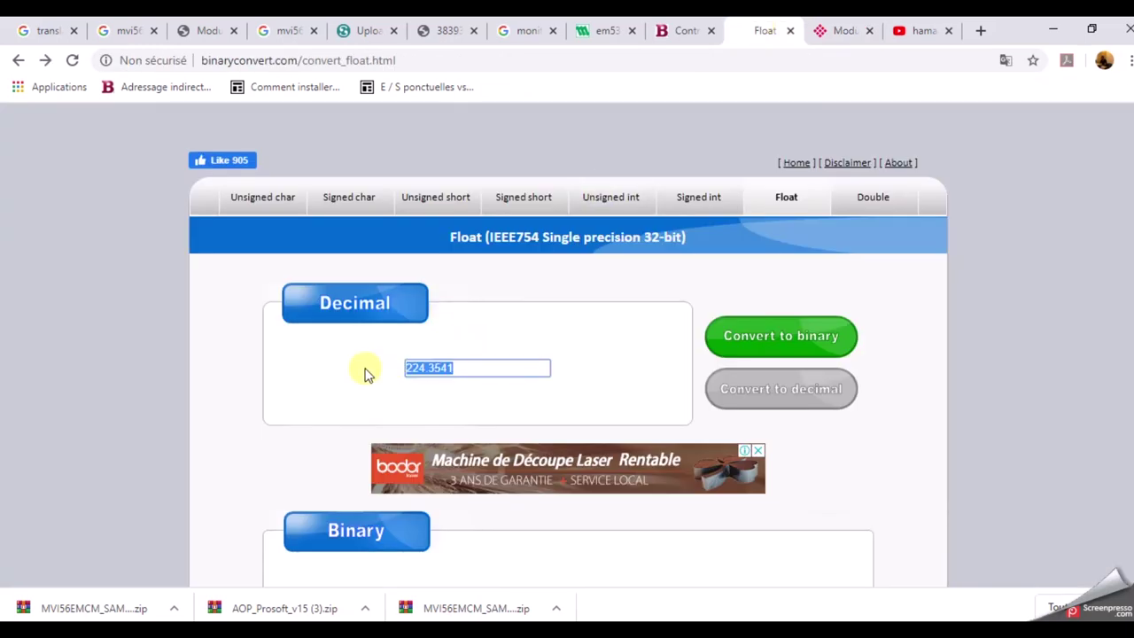
pyautogui.click(767, 341)
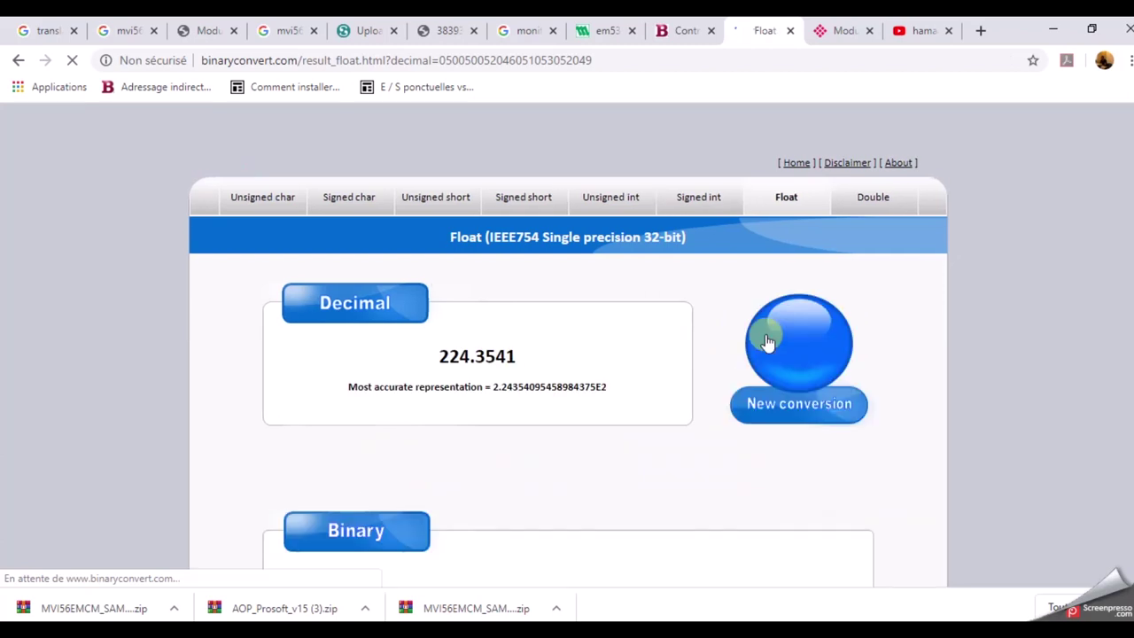
pyautogui.scroll(-2, 1123, 327)
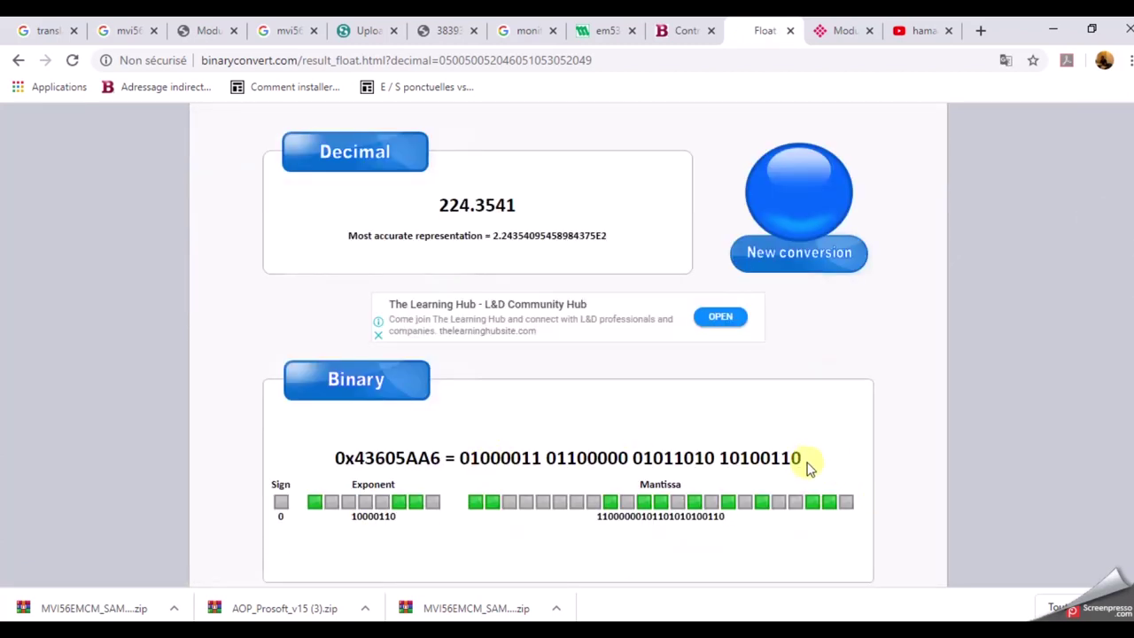
pyautogui.moveTo(800, 460); pyautogui.dragTo(634, 459)
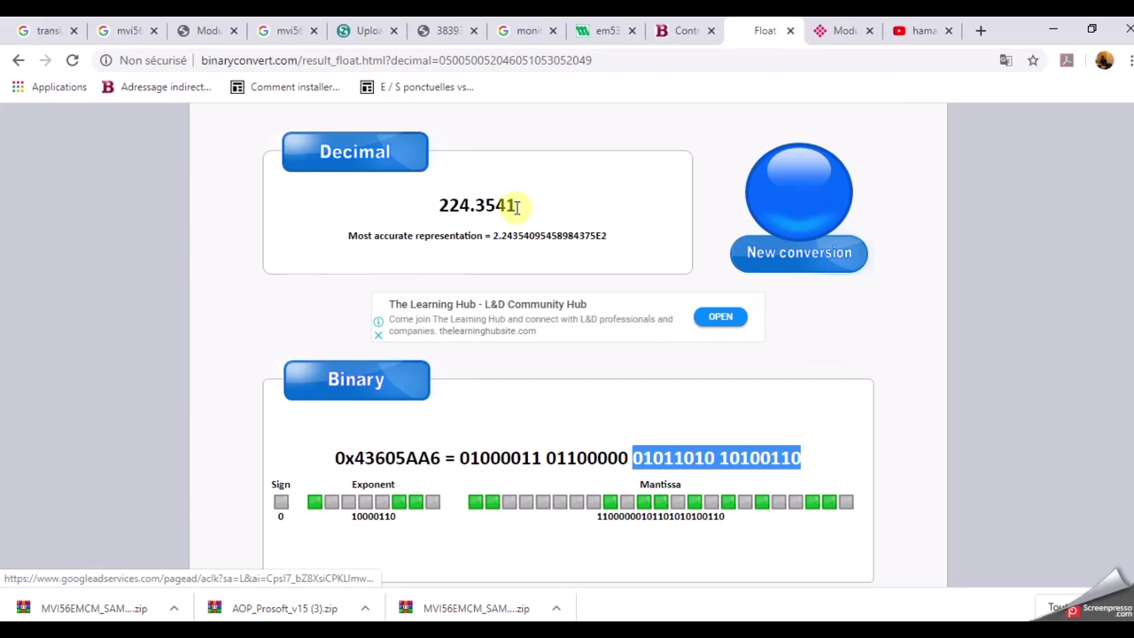
# Step: Copy the decimal value 224.3541 onto slide 19 in PowerPoint and place it above the slave's 32-bit box
pyautogui.moveTo(514, 205); pyautogui.dragTo(440, 218)
pyautogui.hotkey('ctrl', 'c')
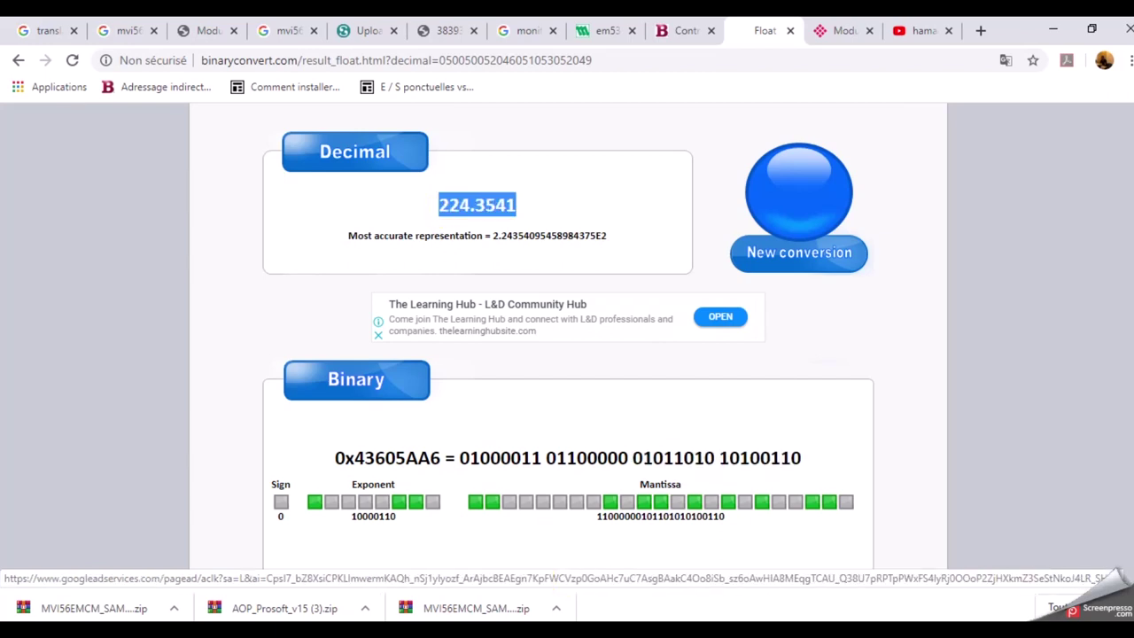
pyautogui.hotkey('alt', 'Tab')
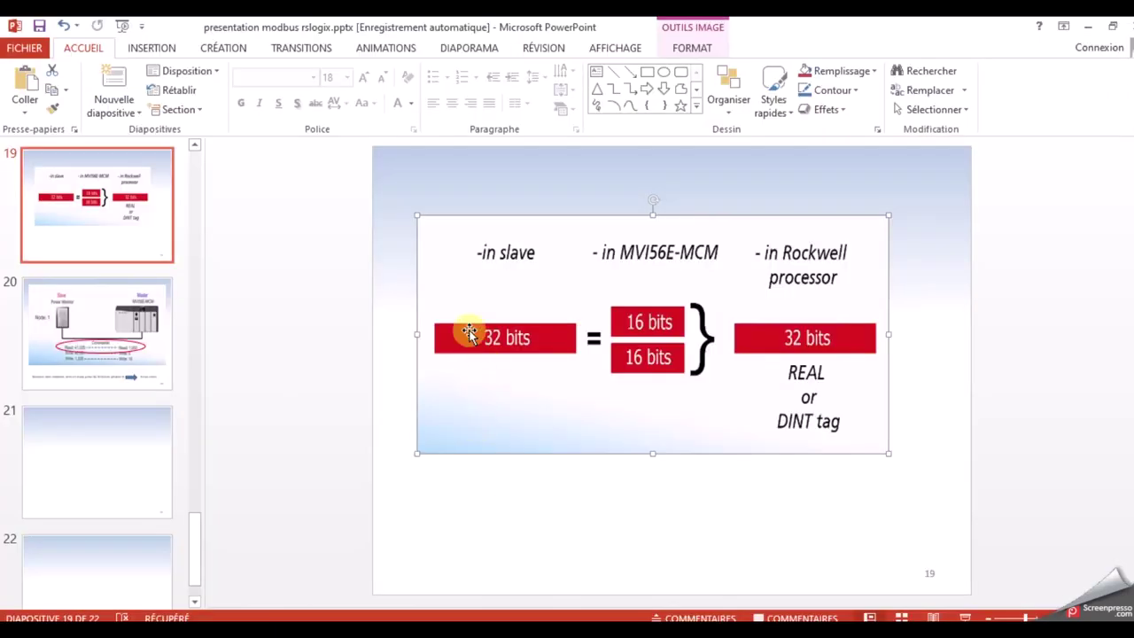
pyautogui.click(514, 567)
pyautogui.hotkey('ctrl', 'v')
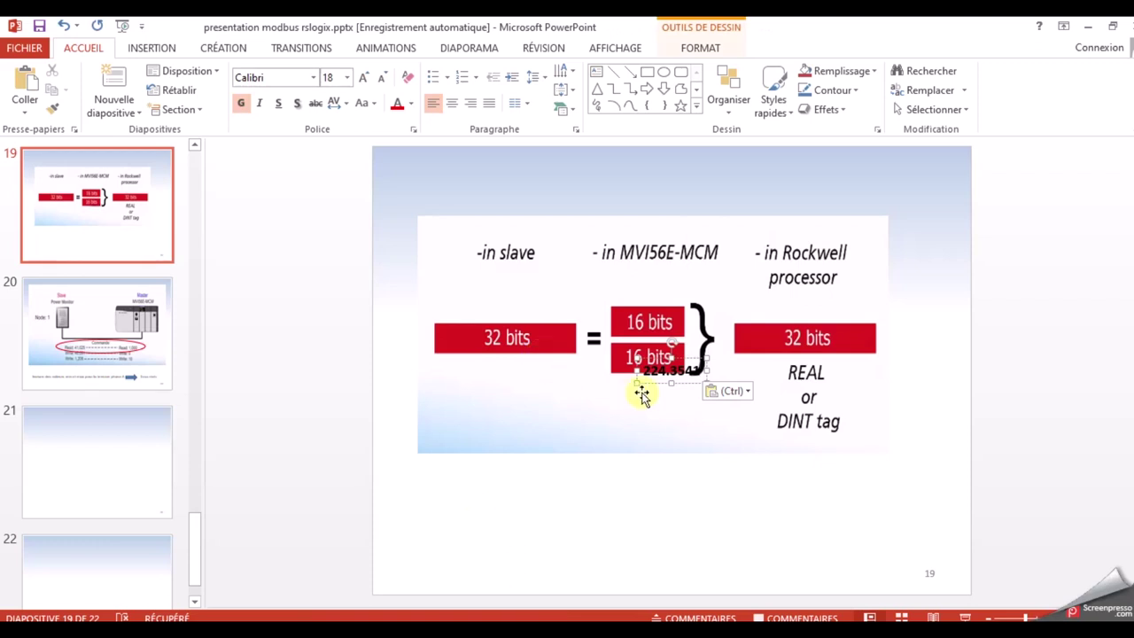
pyautogui.moveTo(639, 383); pyautogui.dragTo(505, 308)
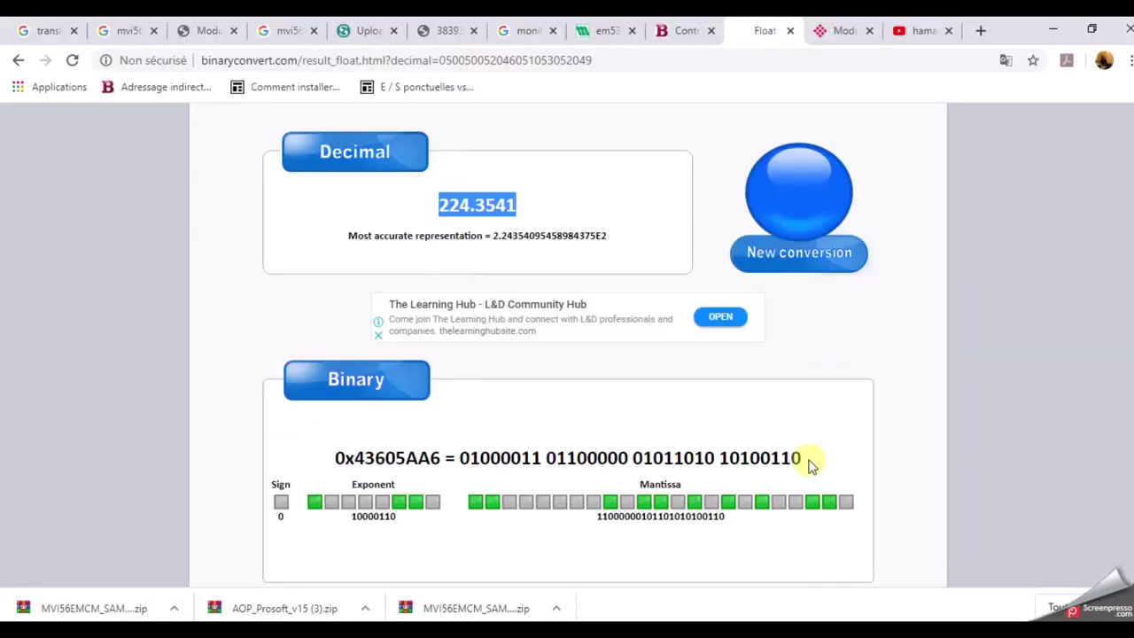
pyautogui.moveTo(806, 459); pyautogui.dragTo(636, 458)
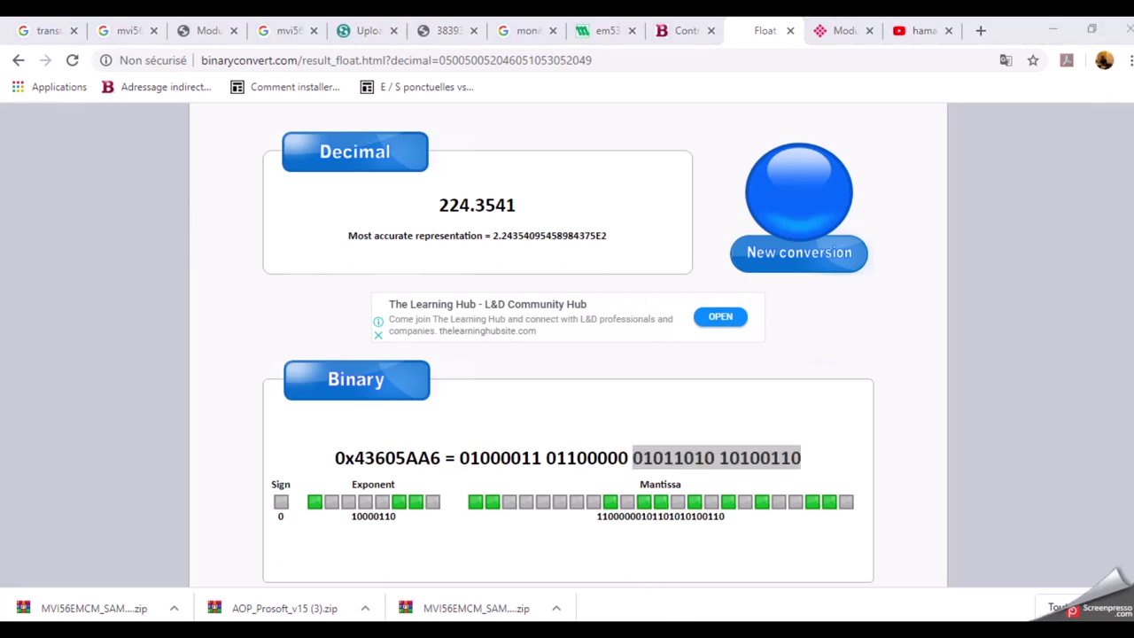
pyautogui.hotkey('alt', 'Tab')
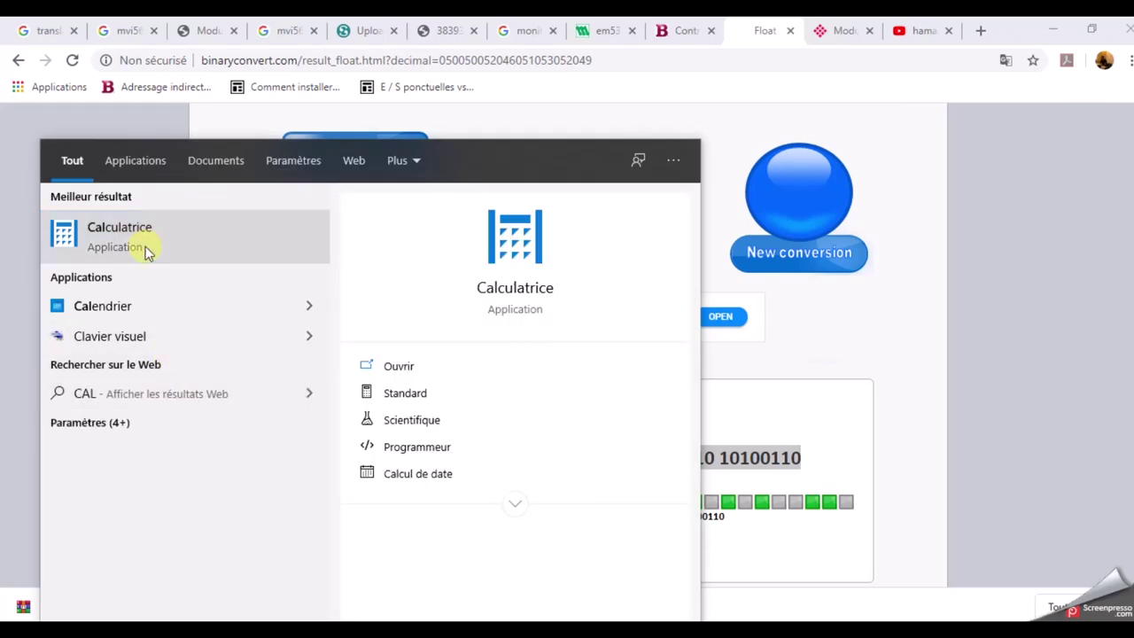
pyautogui.click(147, 253)
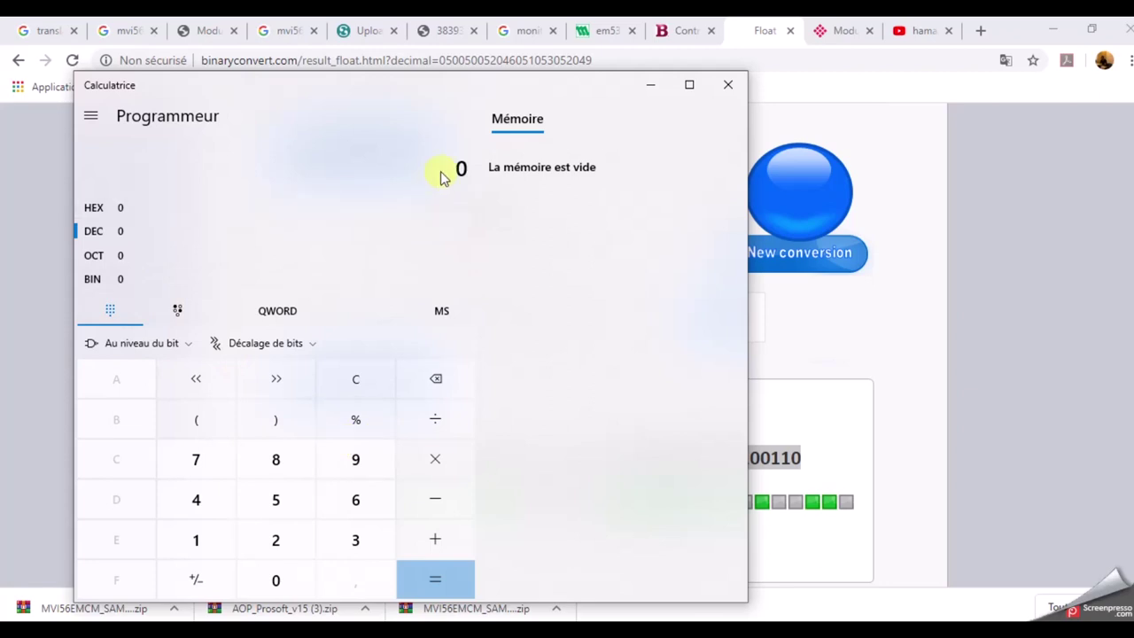
pyautogui.click(104, 288)
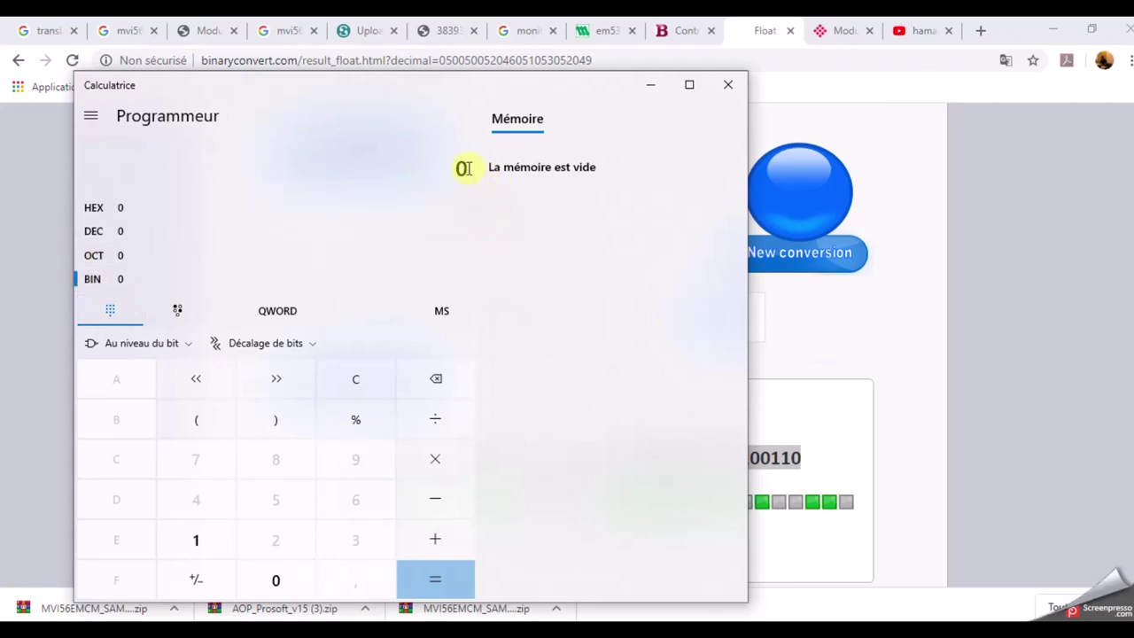
pyautogui.hotkey('ctrl', 'v')
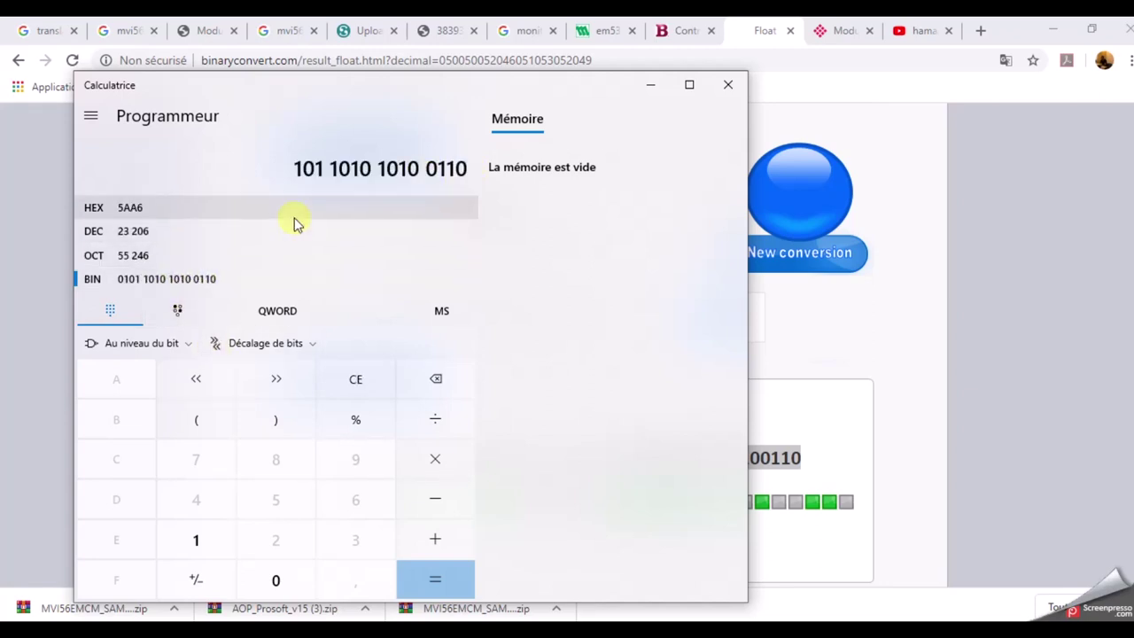
pyautogui.click(124, 234)
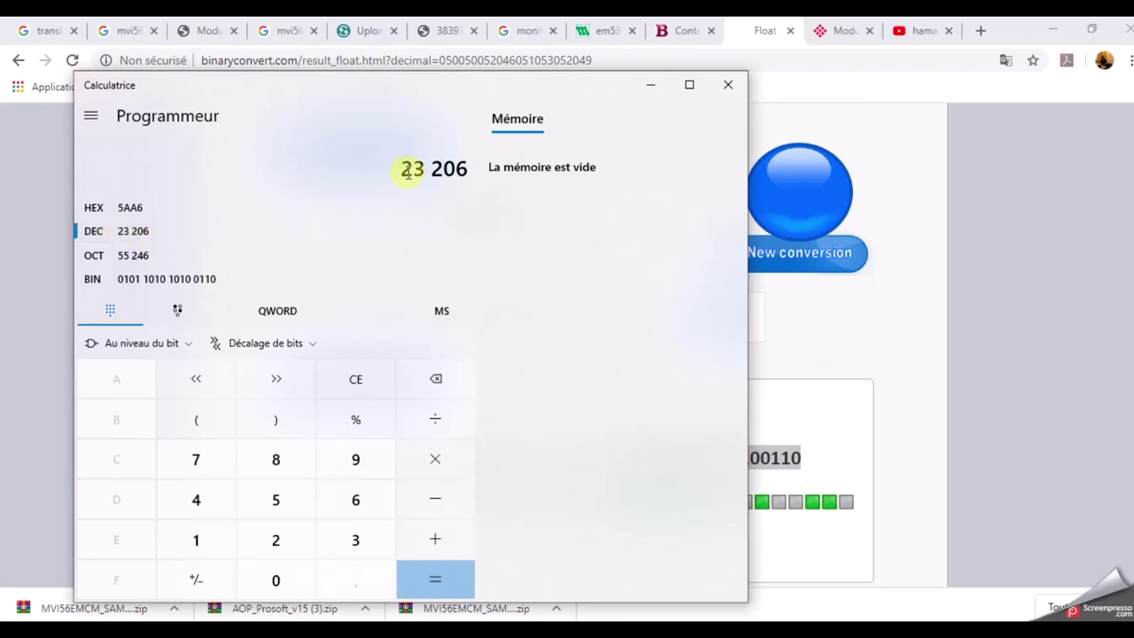
# Step: Copy the calculator's decimal result onto slide 19 in PowerPoint and place it above the upper 16-bit box
pyautogui.moveTo(403, 170); pyautogui.dragTo(470, 166)
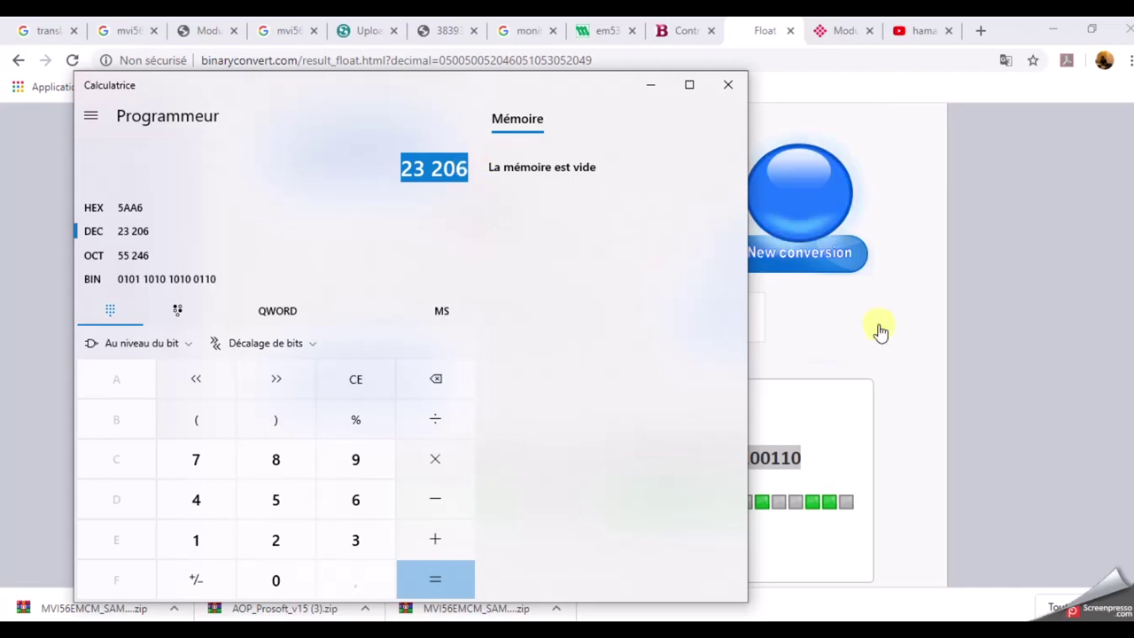
pyautogui.moveTo(600, 629)
pyautogui.click(602, 606)
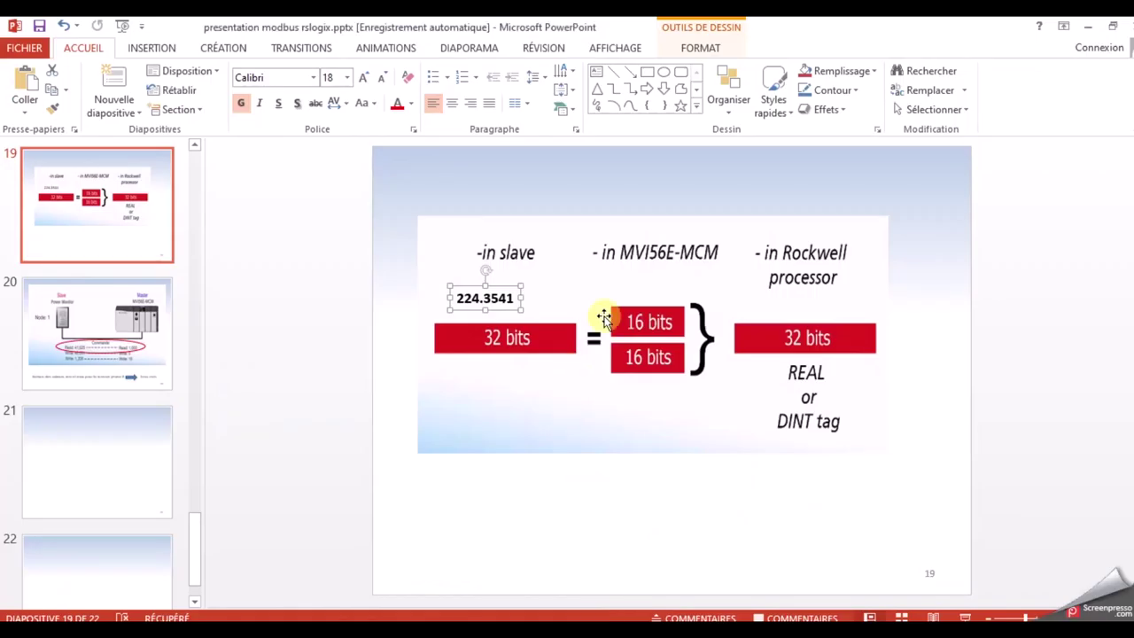
pyautogui.click(588, 545)
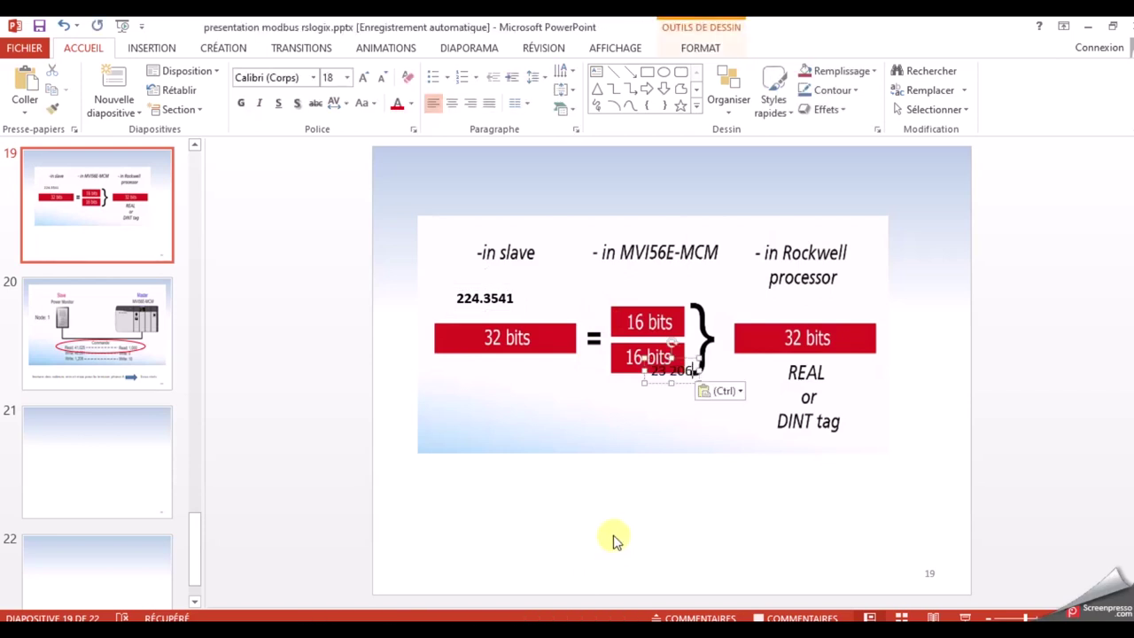
pyautogui.moveTo(656, 387); pyautogui.dragTo(636, 311)
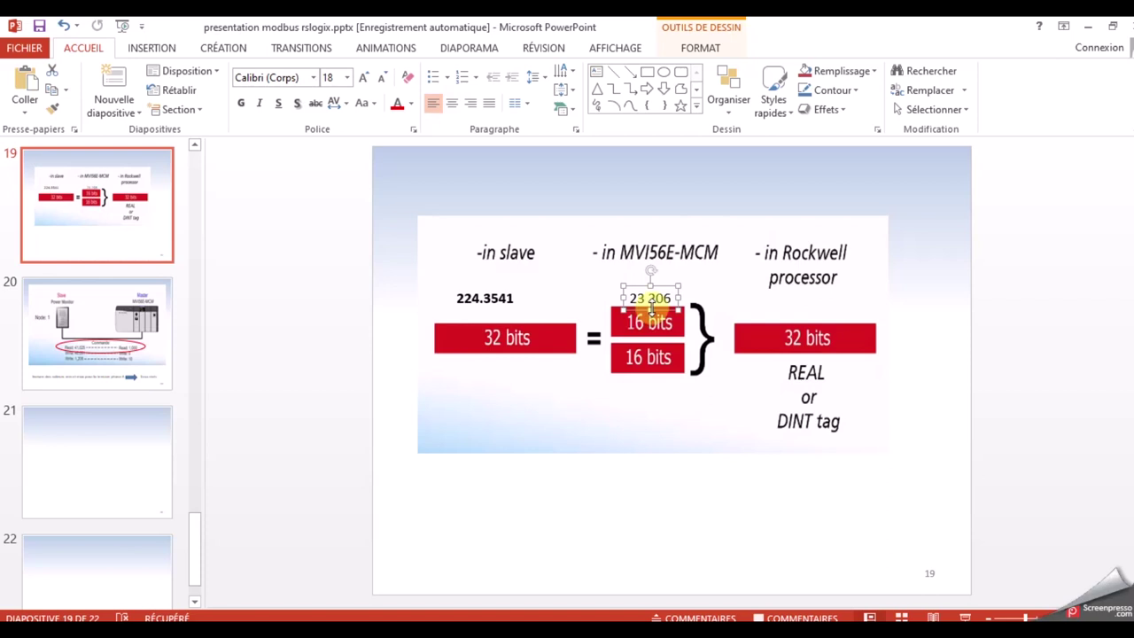
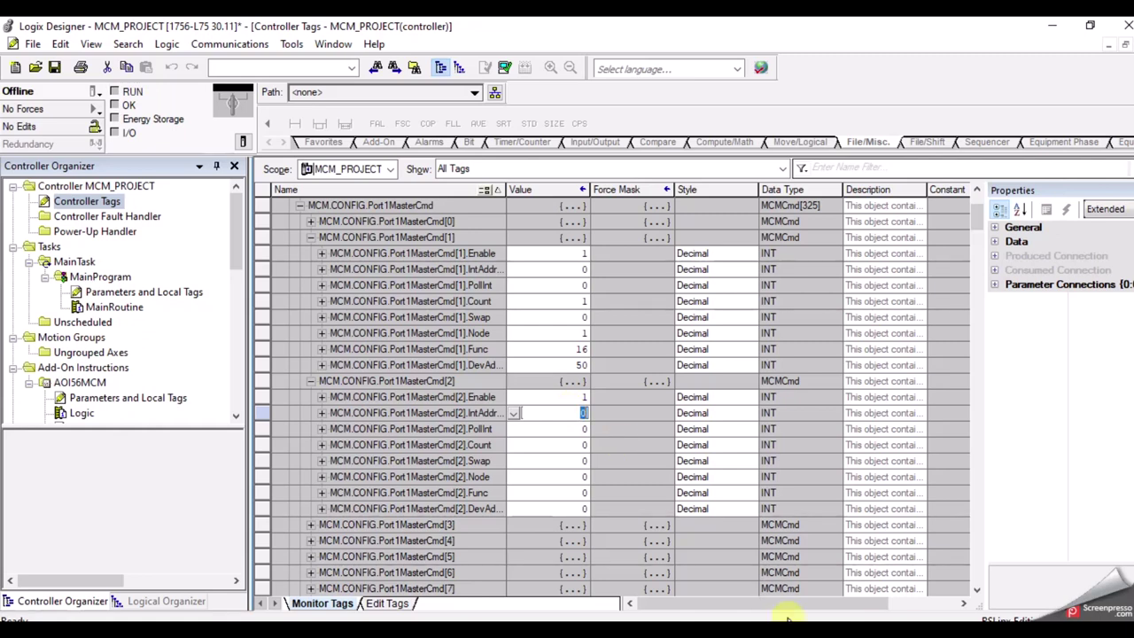
# Step: Check the WRITEDATA bit numbering on PowerPoint slide 23, return to Logix Designer and set the internal address of MCM.CONFIG.Port1MasterCmd[2] to 160
pyautogui.hotkey('alt', 'Tab')
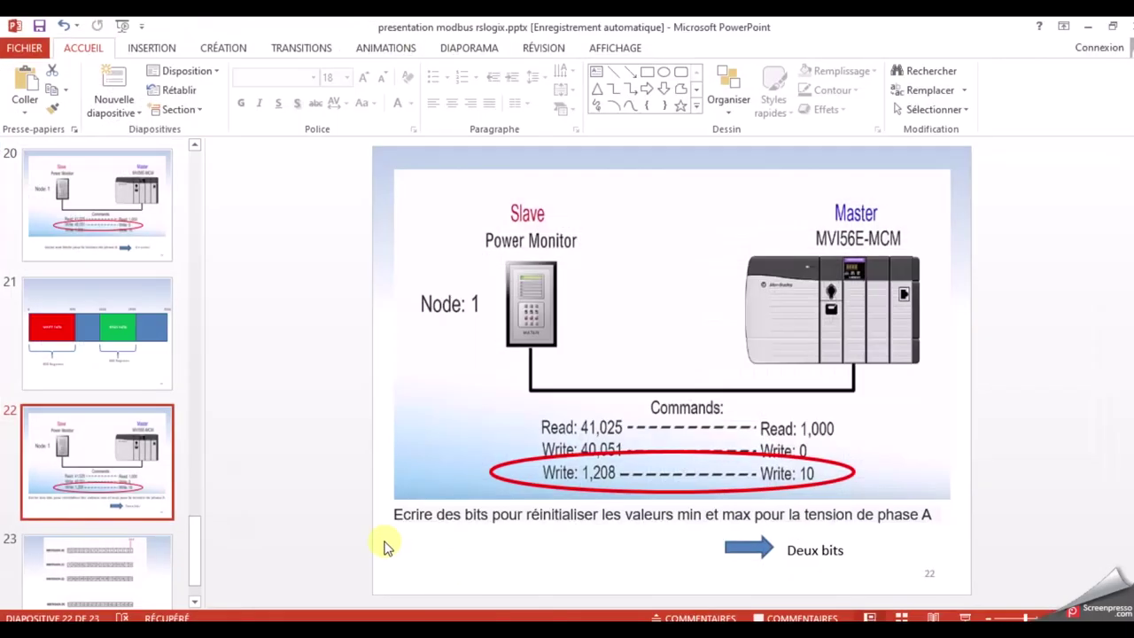
pyautogui.click(108, 577)
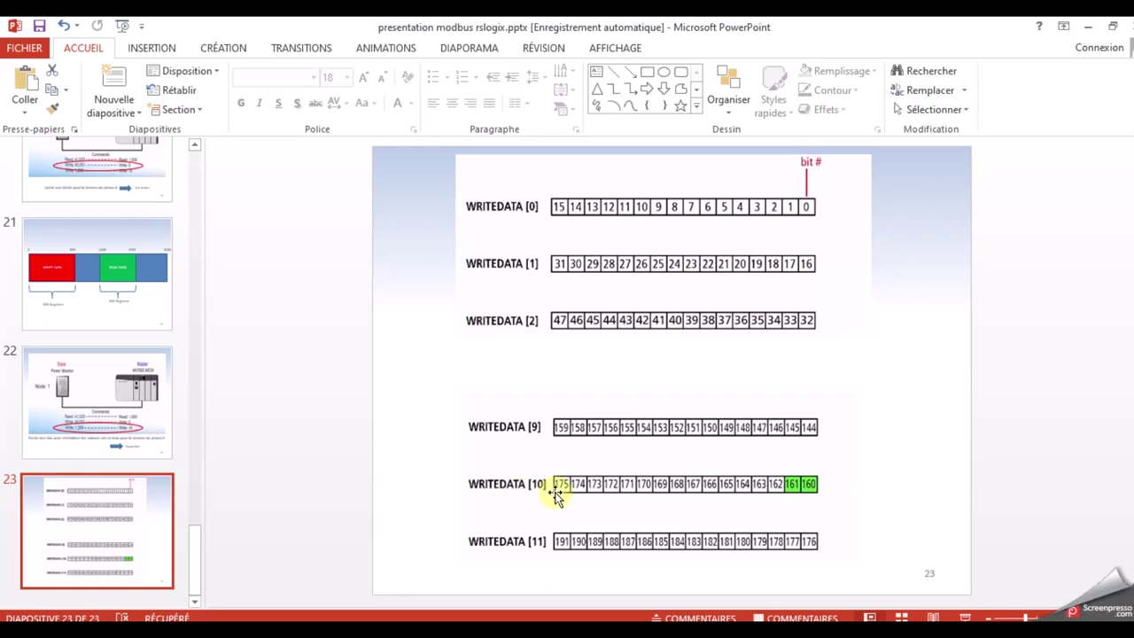
pyautogui.click(1087, 28)
pyautogui.click(555, 412)
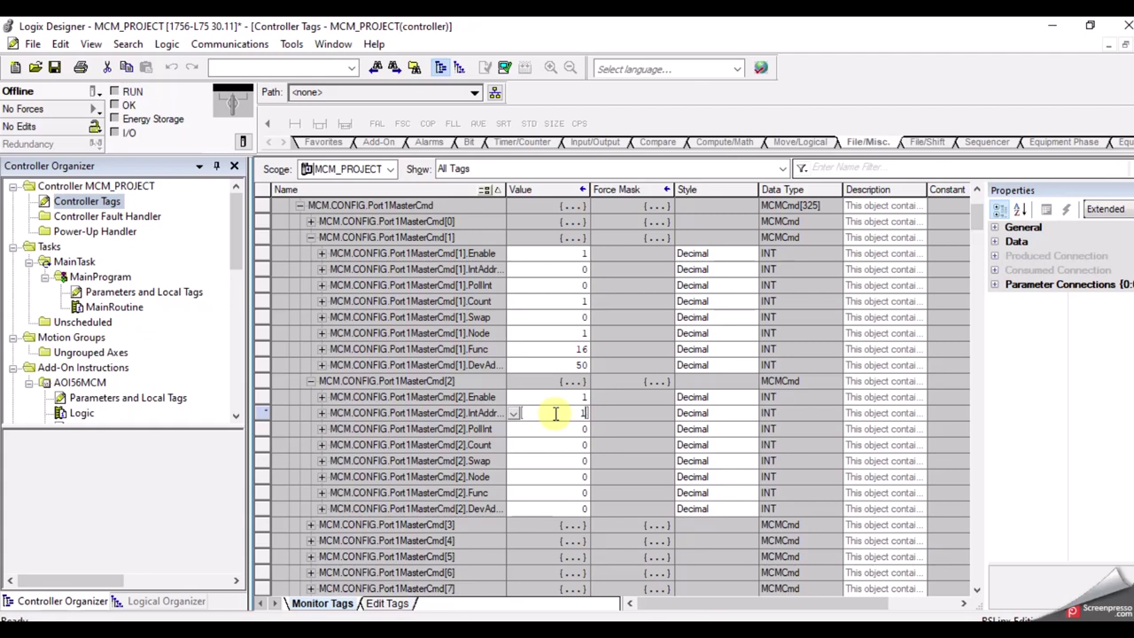
pyautogui.click(564, 435)
# Step: Set MCM.CONFIG.Port1MasterCmd[2].Count to 2 and check the bit write command on PowerPoint slide 22
pyautogui.click(571, 443)
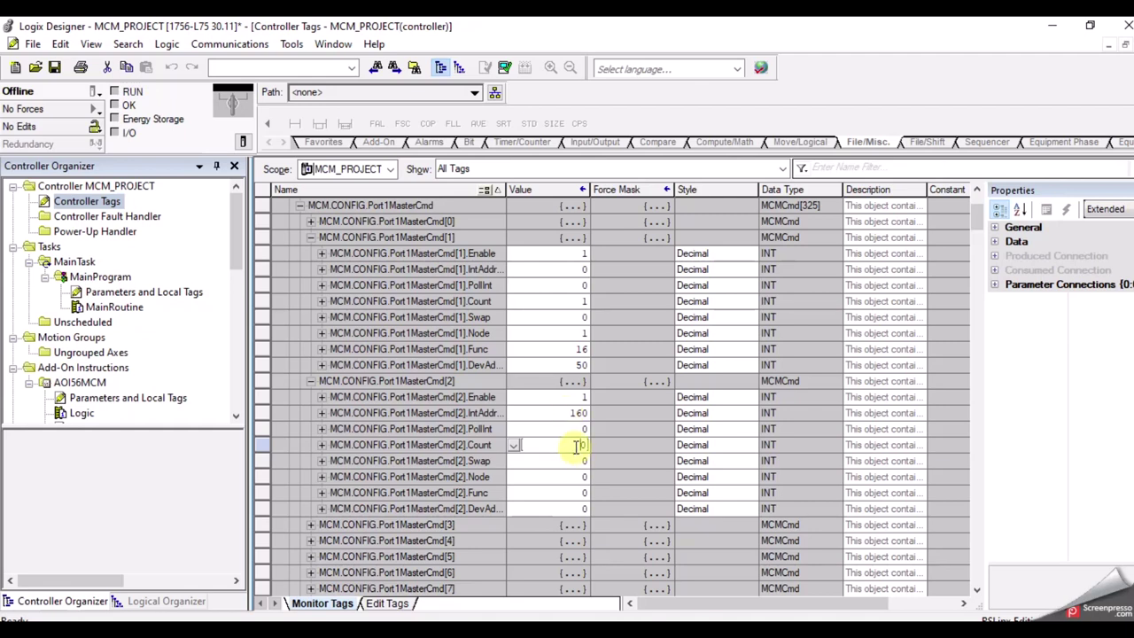
pyautogui.doubleClick(576, 444)
pyautogui.write('2')
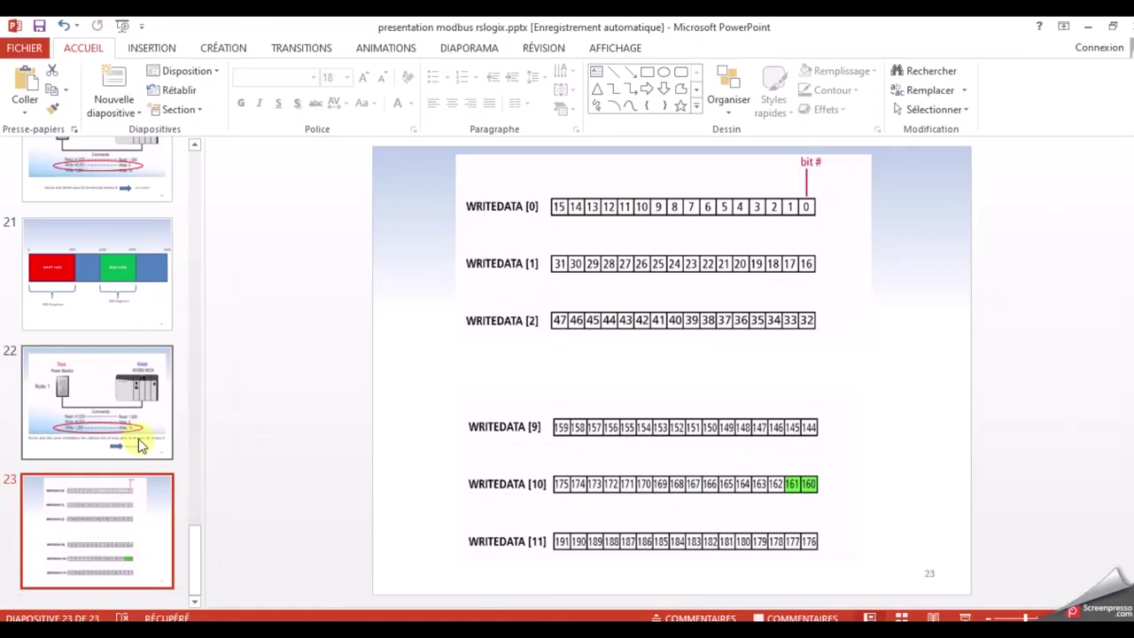
pyautogui.click(133, 436)
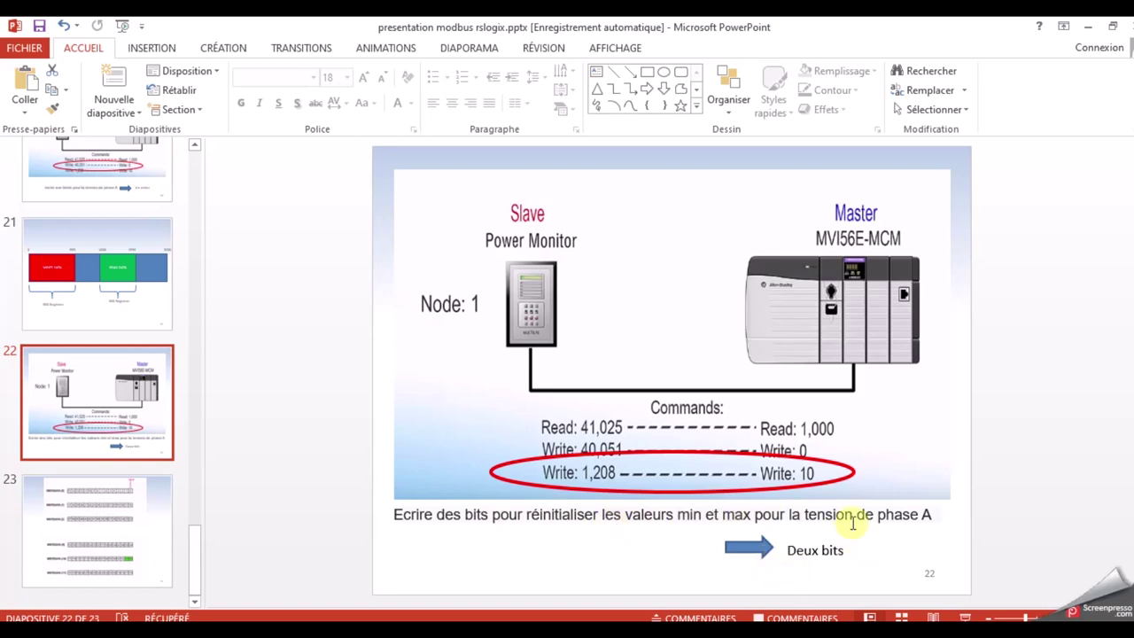
pyautogui.click(1088, 26)
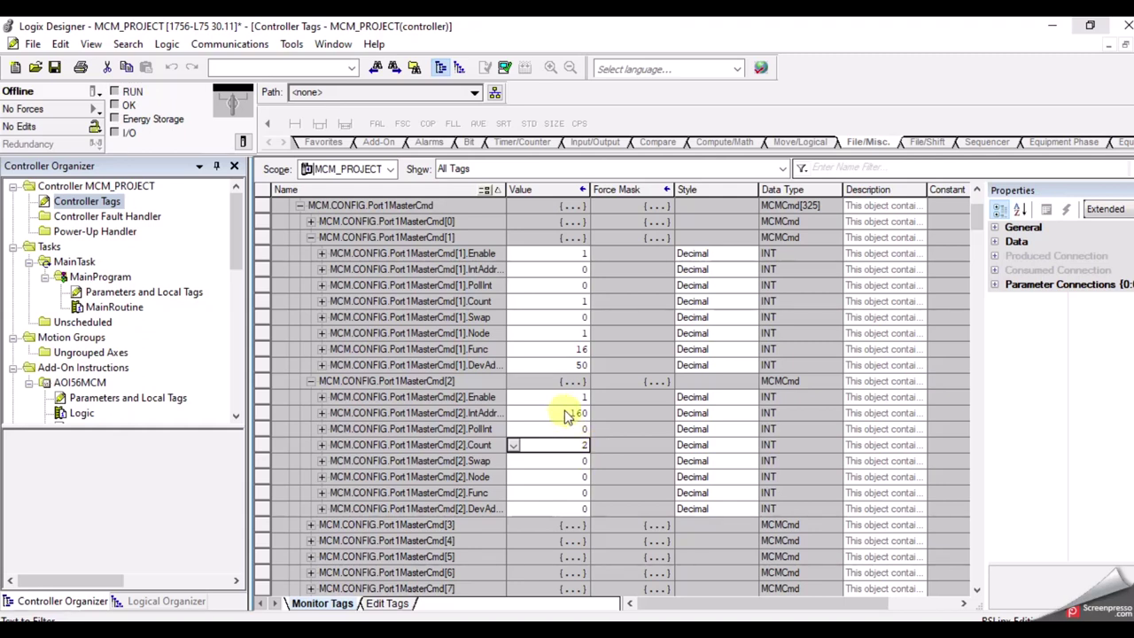
# Step: Set MCM.CONFIG.Port1MasterCmd[2].Node to 1 and switch to PowerPoint to check the Modbus function codes on slide 18
pyautogui.click(574, 479)
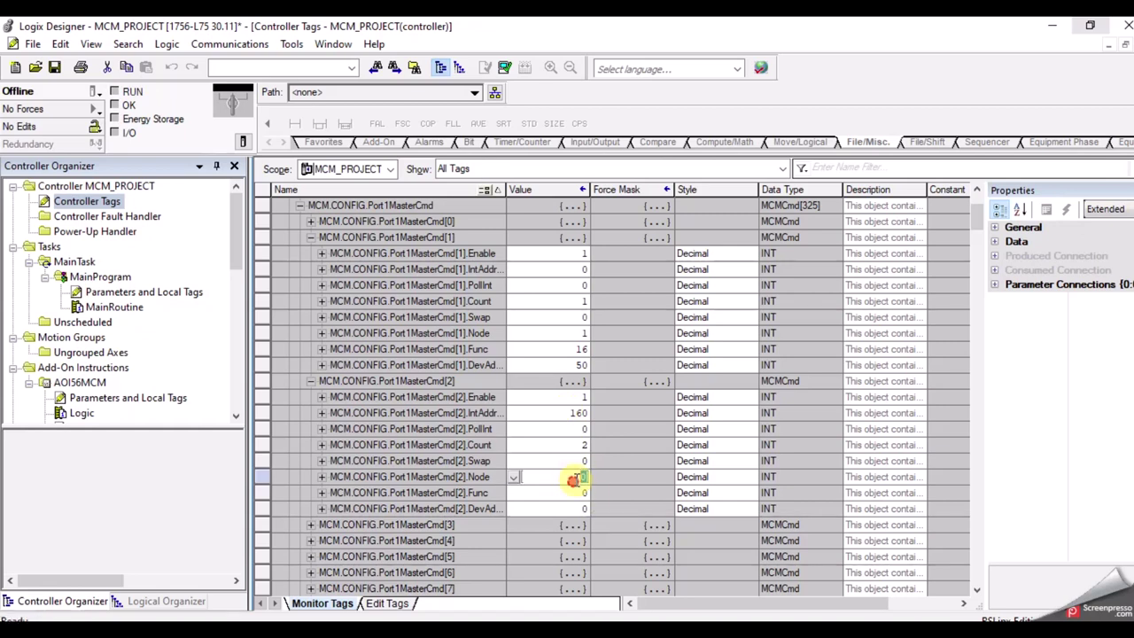
pyautogui.write('1')
pyautogui.click(562, 494)
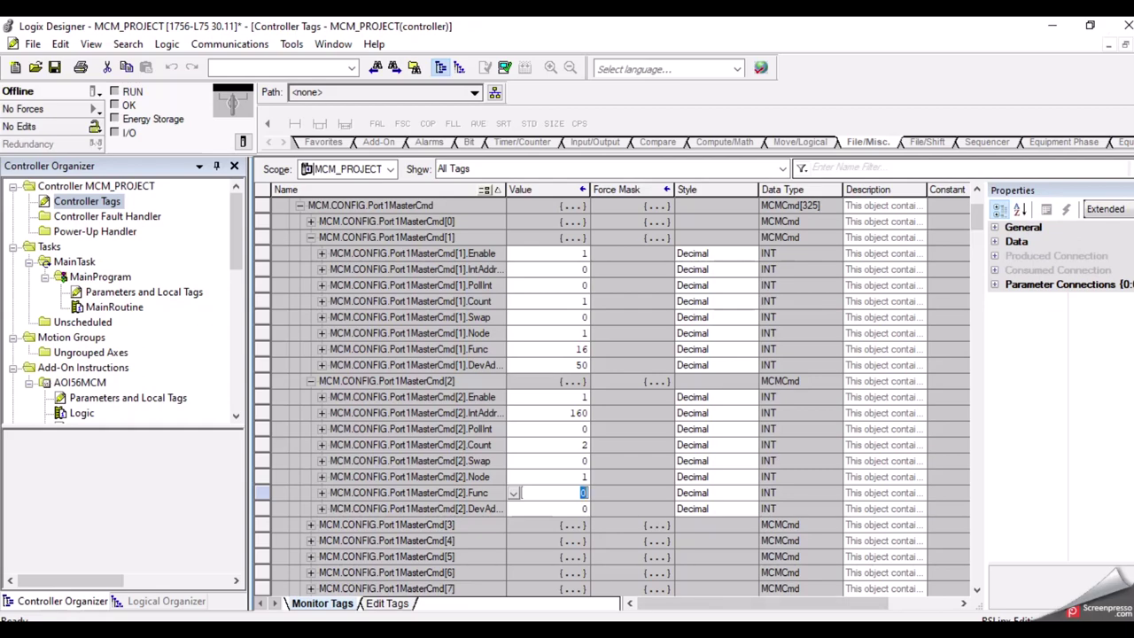
pyautogui.moveTo(678, 631)
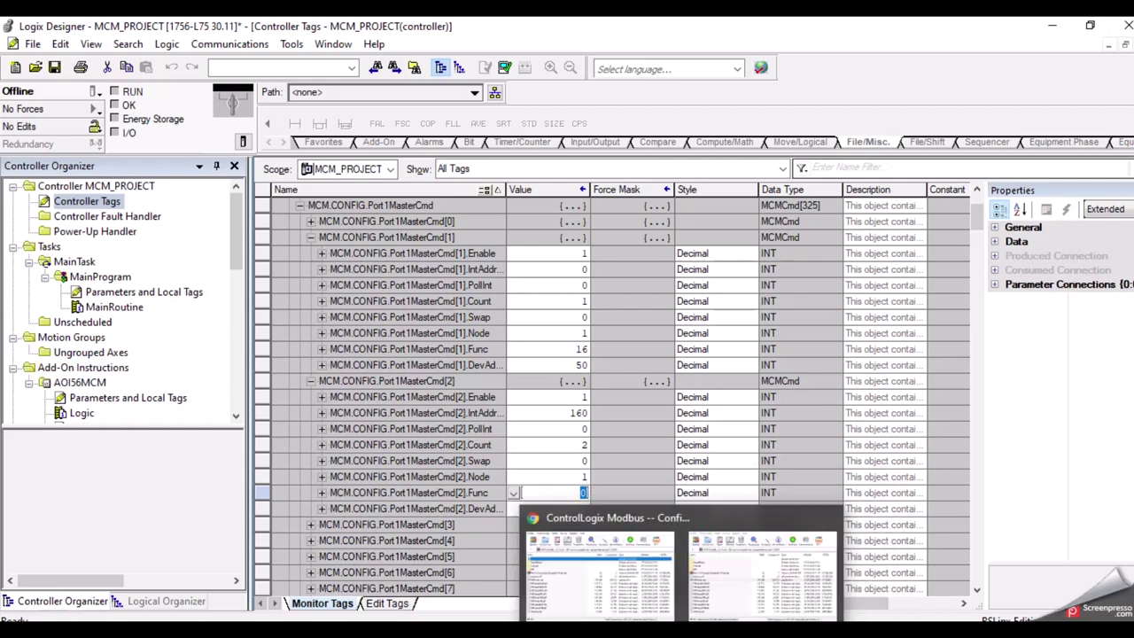
pyautogui.click(495, 630)
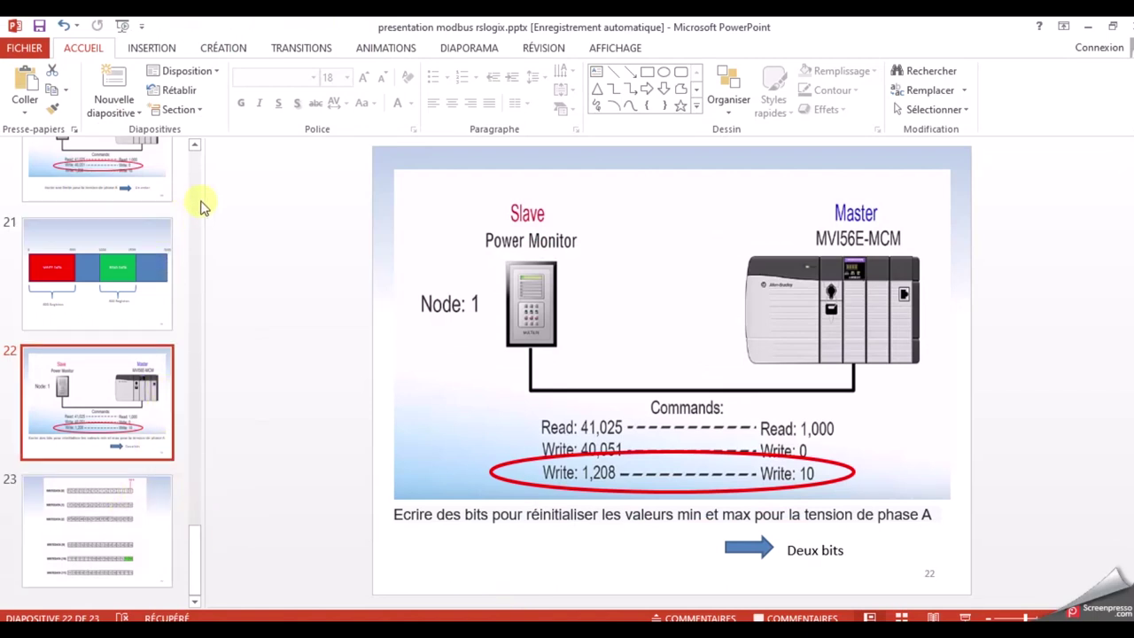
pyautogui.scroll(5, 200, 202)
pyautogui.click(126, 434)
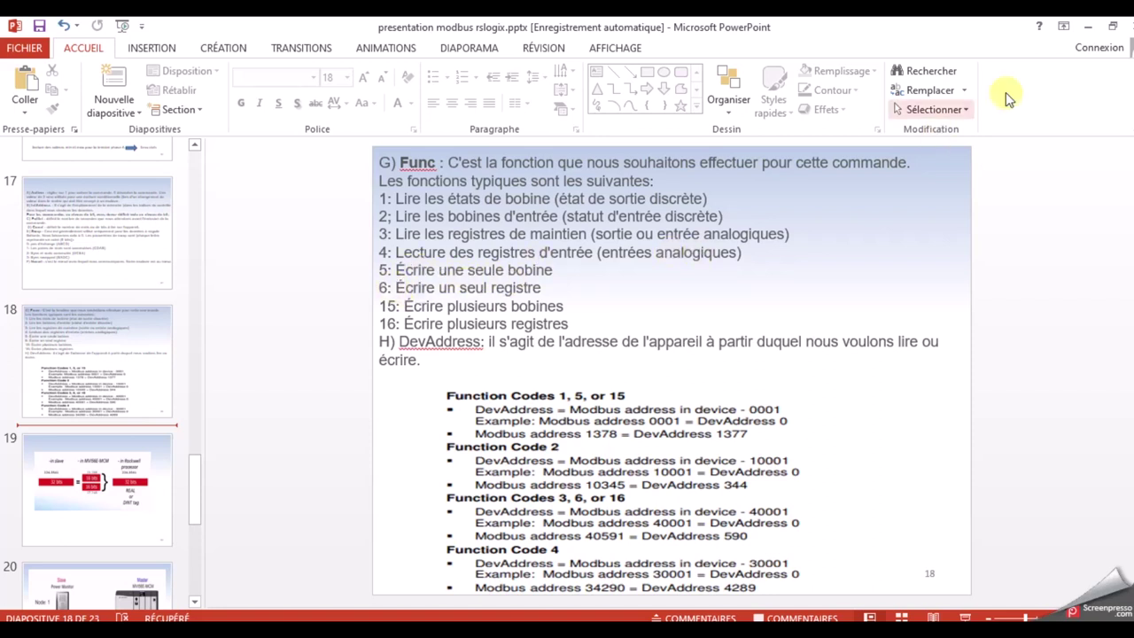
# Step: Return to Logix Designer and set MCM.CONFIG.Port1MasterCmd[2].Func to 5
pyautogui.click(1088, 27)
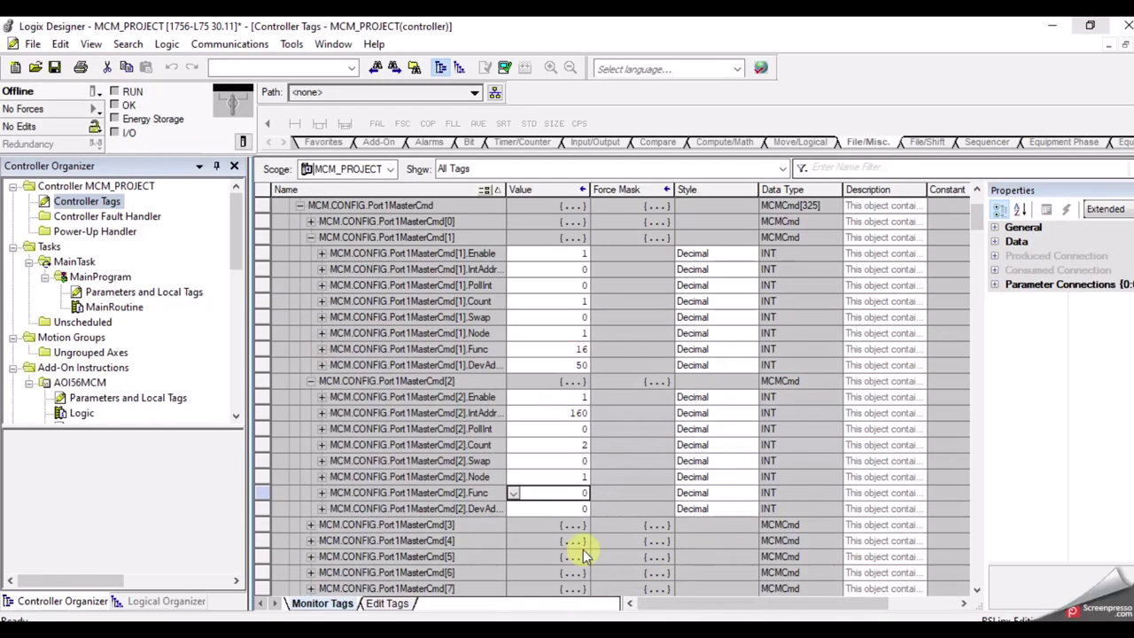
pyautogui.click(568, 492)
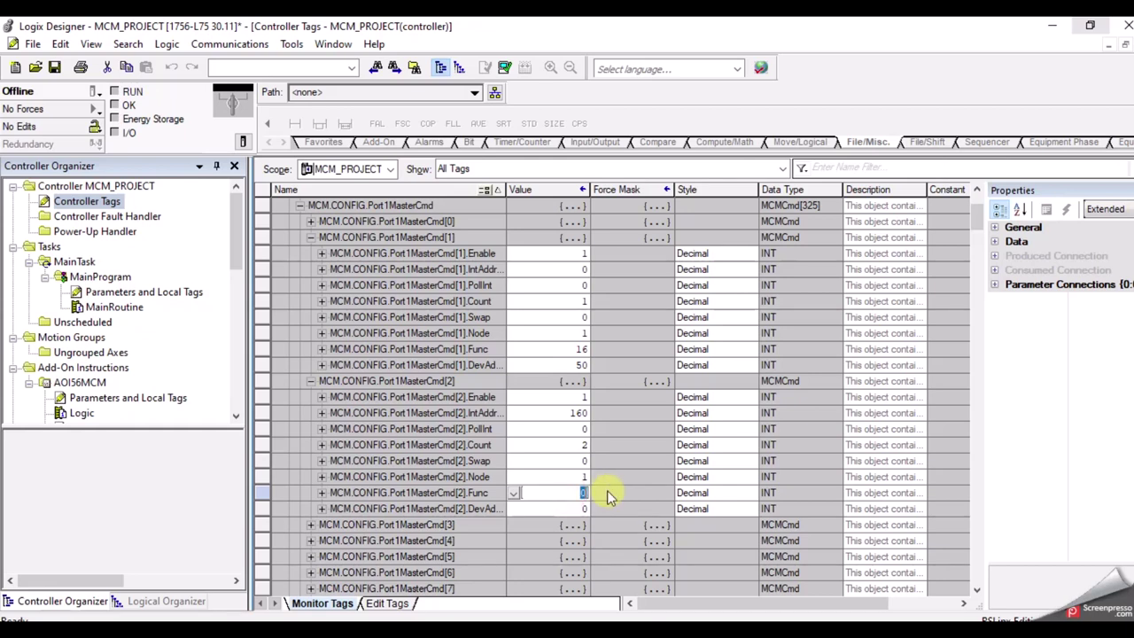
pyautogui.write('5')
pyautogui.press('Return')
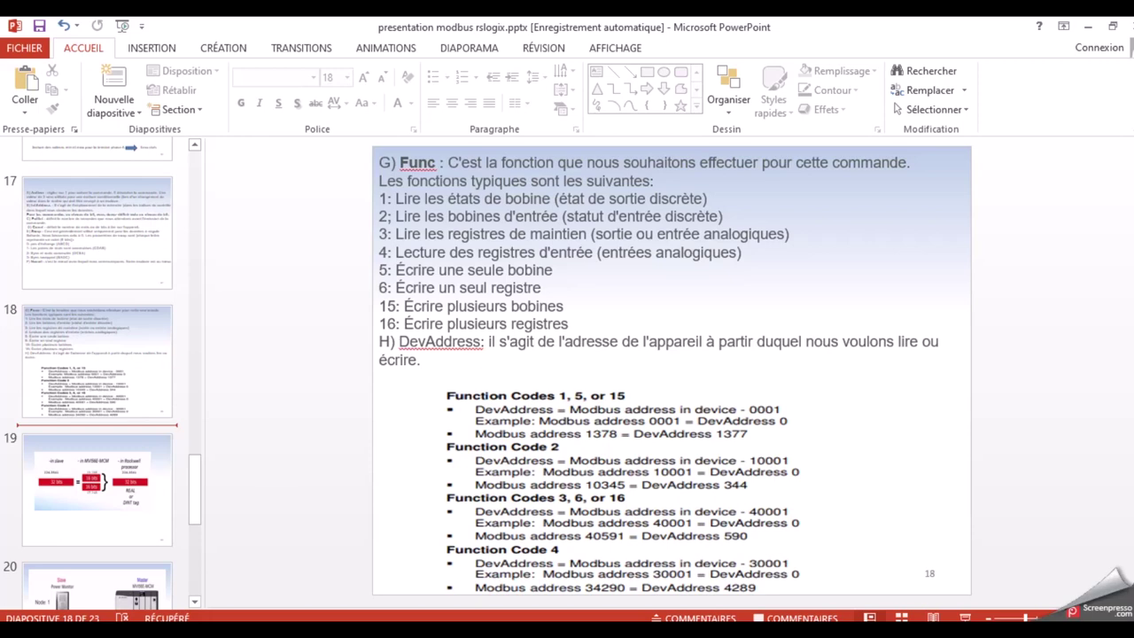
# Step: Check the bit write address on PowerPoint slide 22, return to Logix Designer and set the device address of MCM.CONFIG.Port1MasterCmd[2] to 1207
pyautogui.moveTo(846, 630)
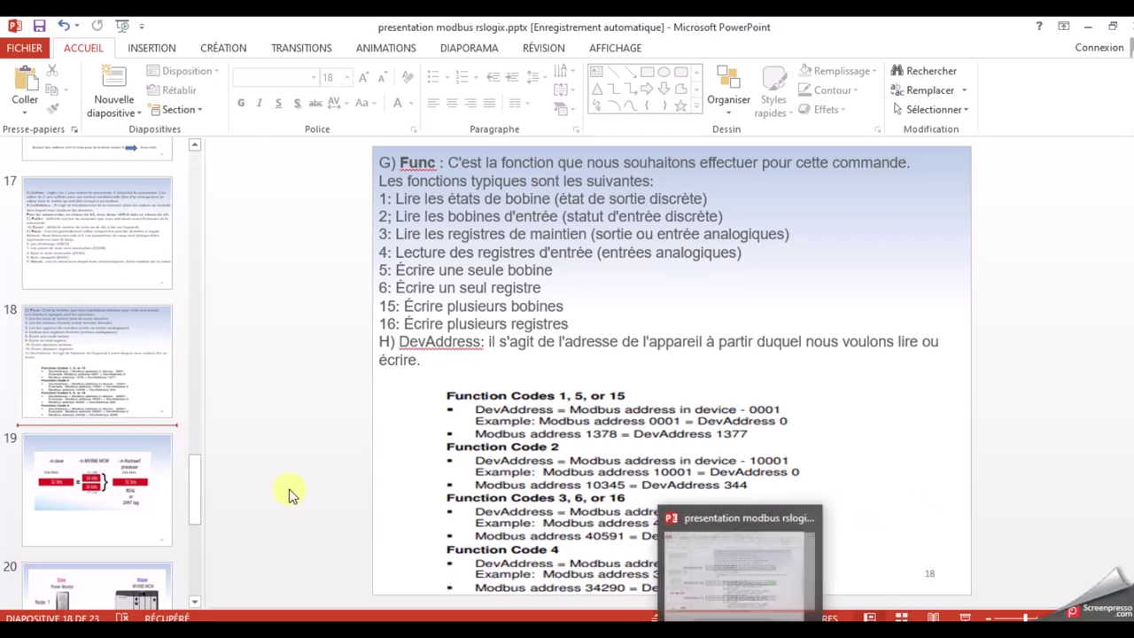
pyautogui.moveTo(194, 470); pyautogui.dragTo(198, 519)
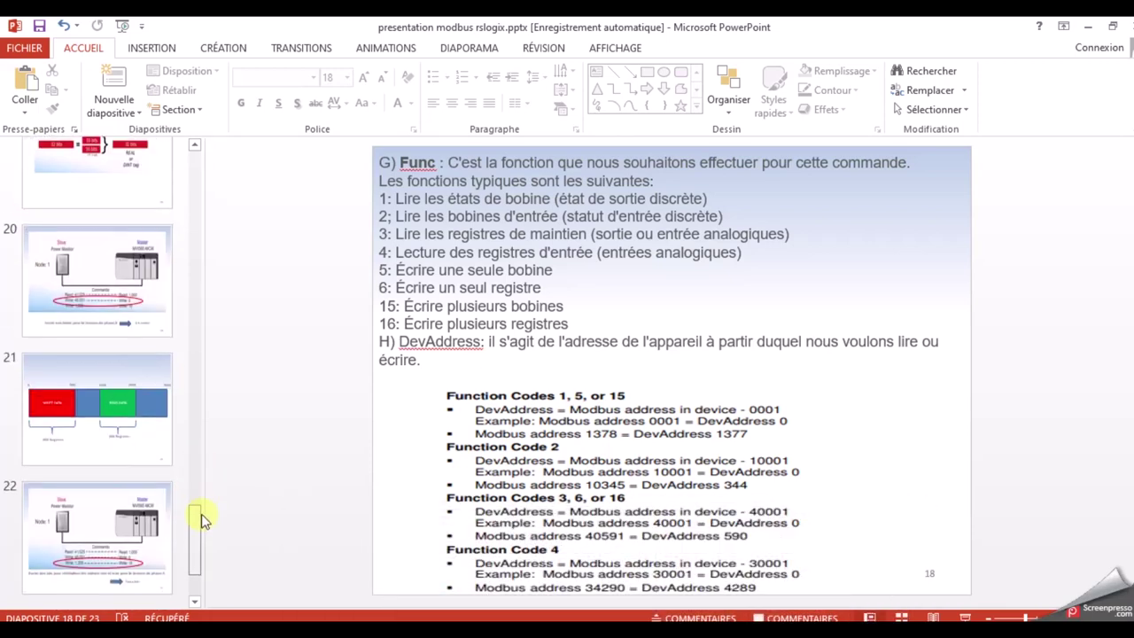
pyautogui.click(122, 544)
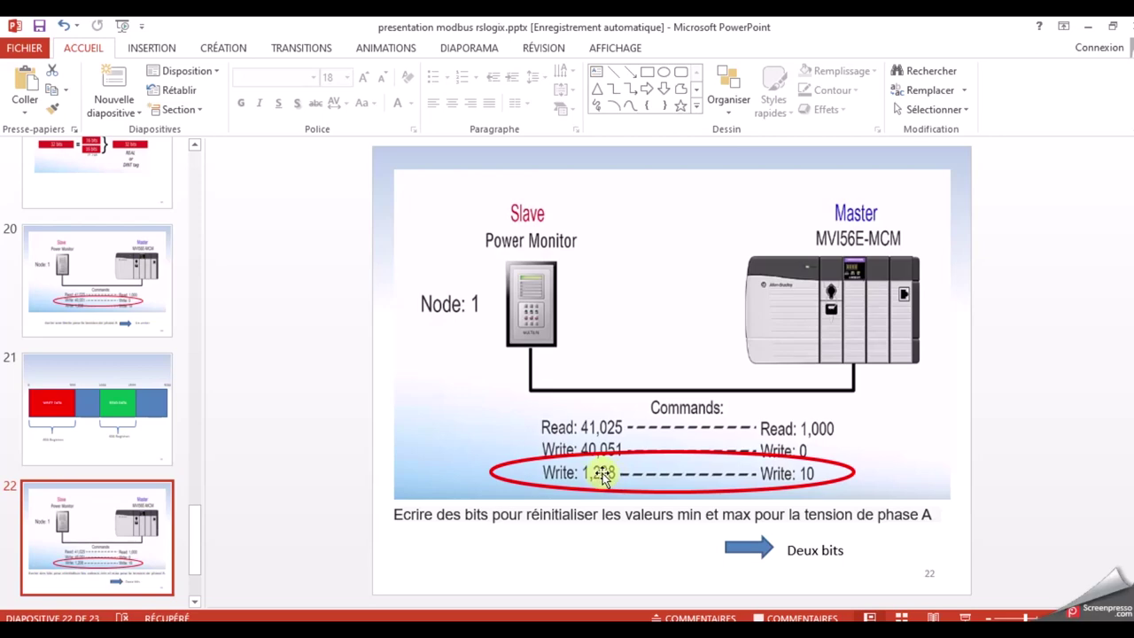
pyautogui.click(1089, 29)
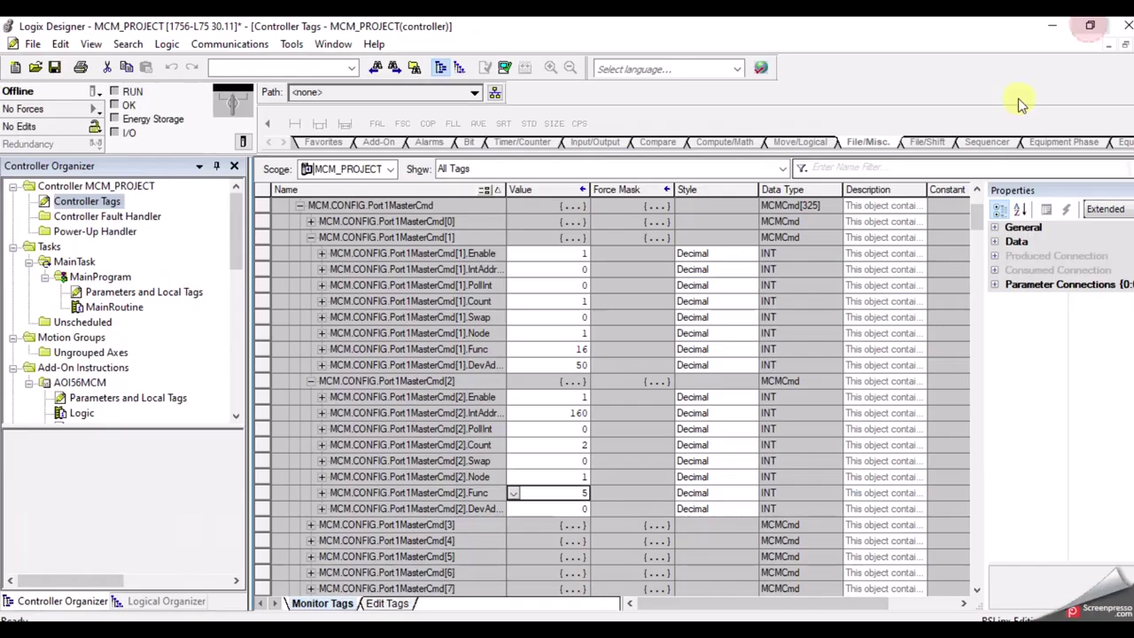
pyautogui.click(552, 511)
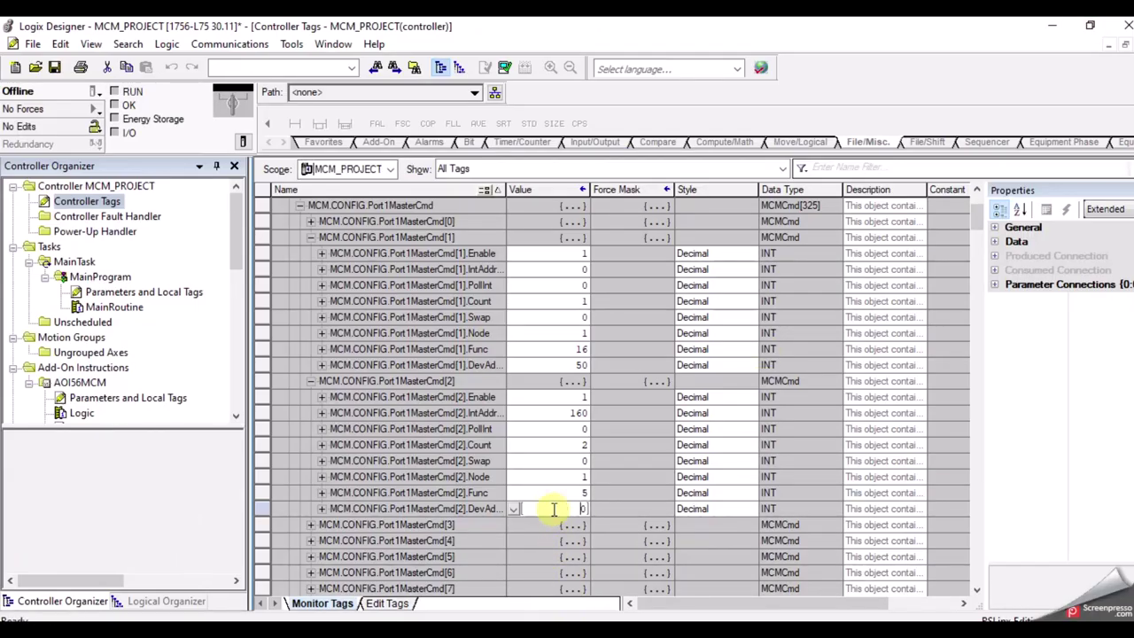
pyautogui.write('1207')
pyautogui.press('Return')
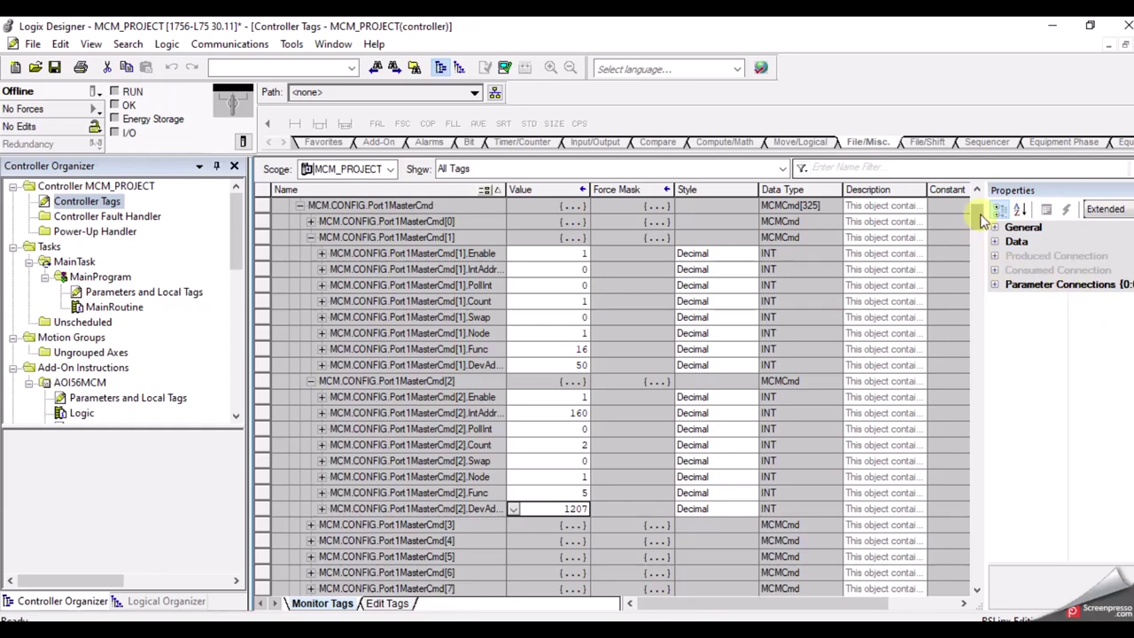
# Step: Collapse MCM.CONFIG.Port1MasterCmd, expand MCM.DATA.WriteData and set MCM.DATA.WriteData[0] to 1234
pyautogui.scroll(-1, 976, 222)
pyautogui.scroll(1, 976, 222)
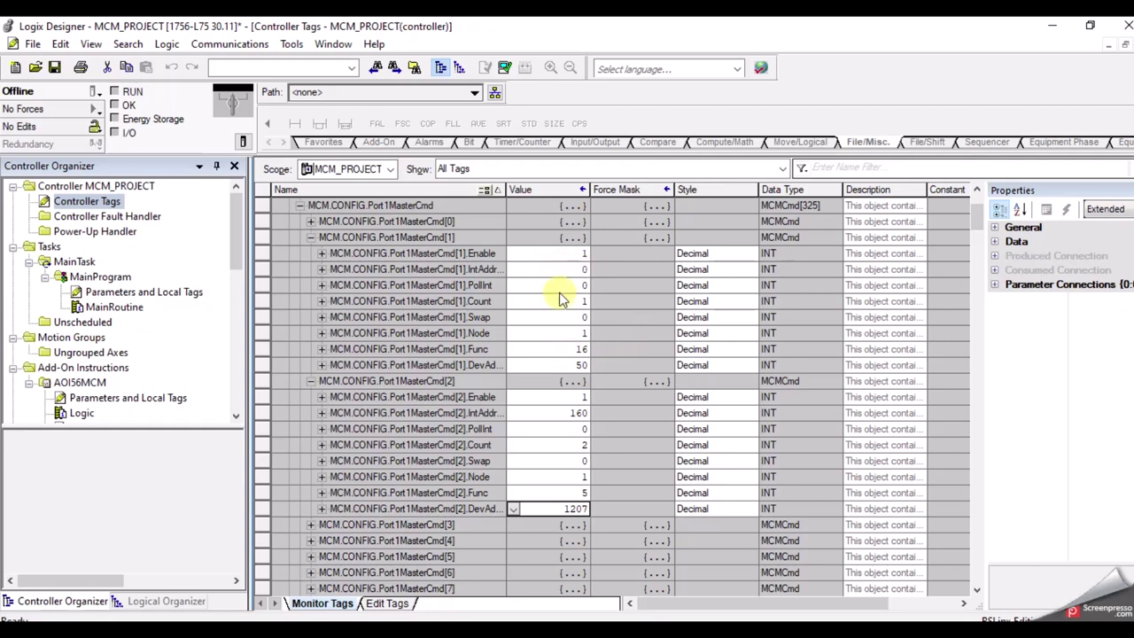
pyautogui.moveTo(970, 220); pyautogui.dragTo(951, 193)
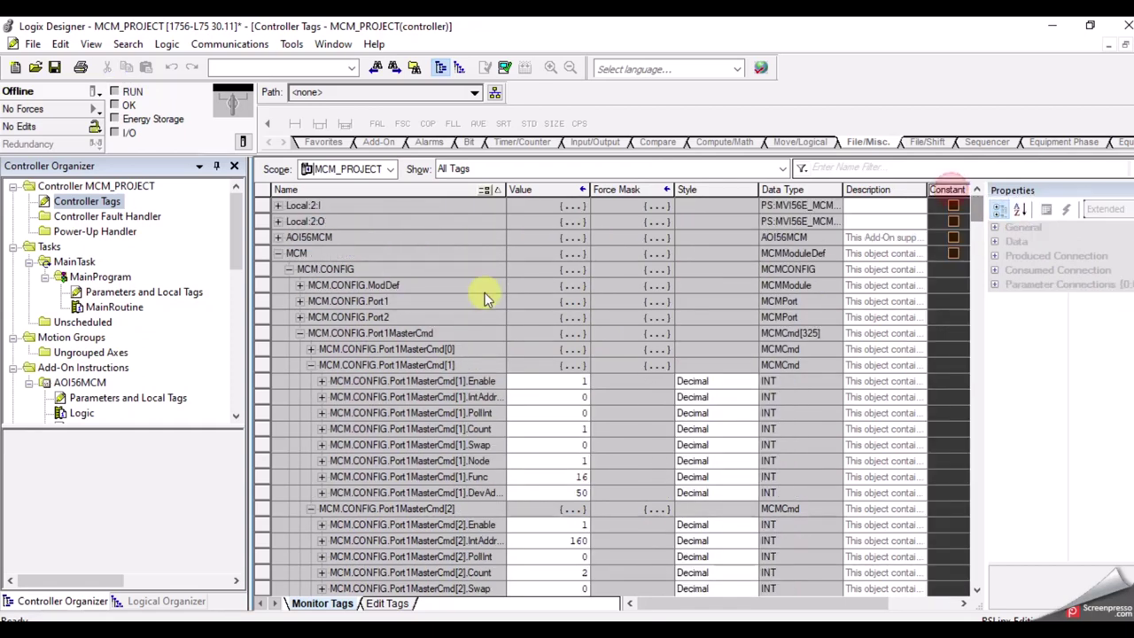
pyautogui.click(300, 333)
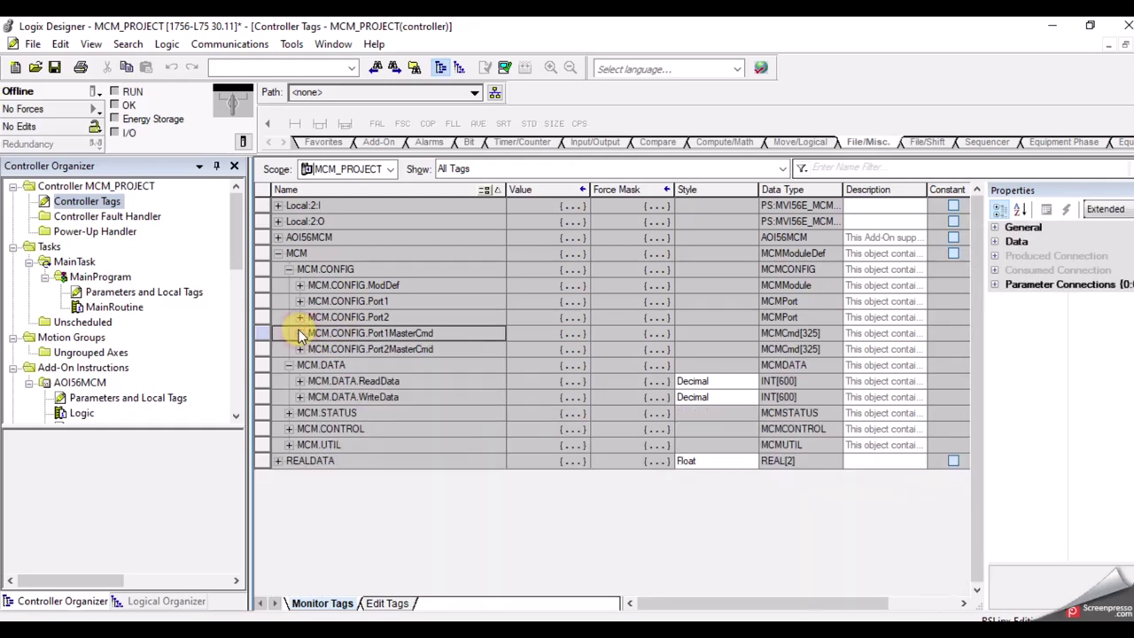
pyautogui.click(292, 398)
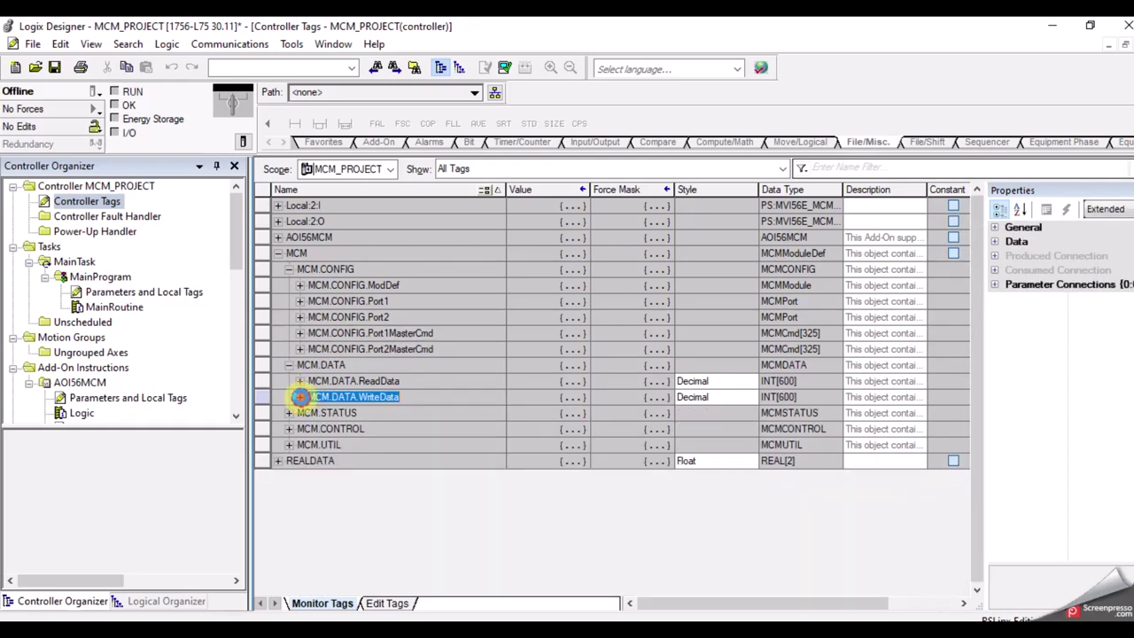
pyautogui.click(299, 396)
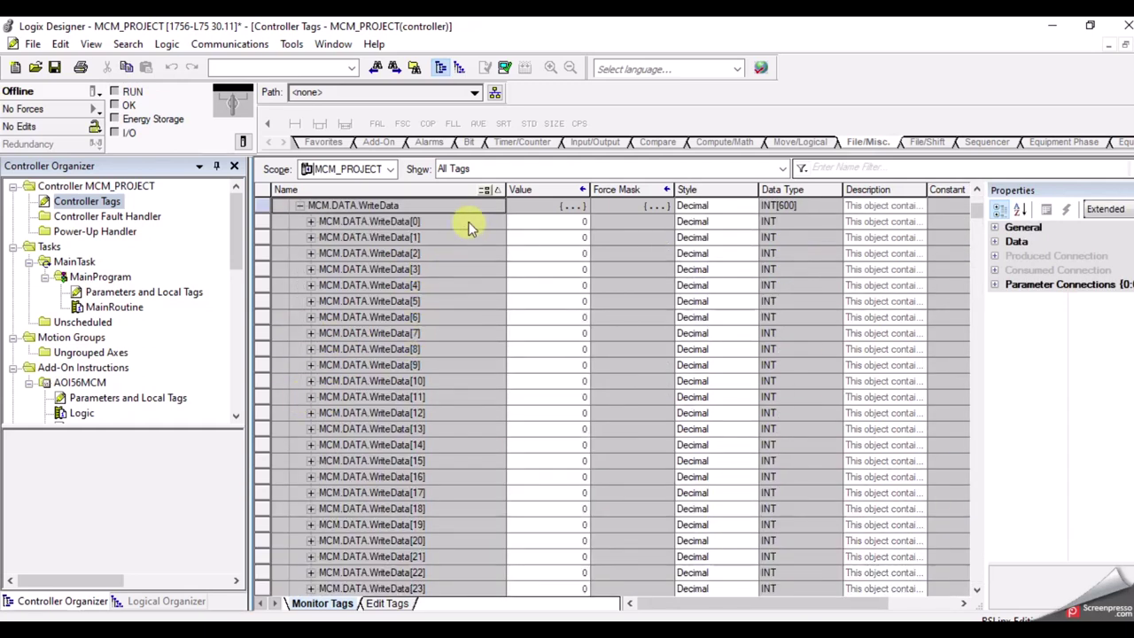
pyautogui.doubleClick(539, 222)
pyautogui.write('1234')
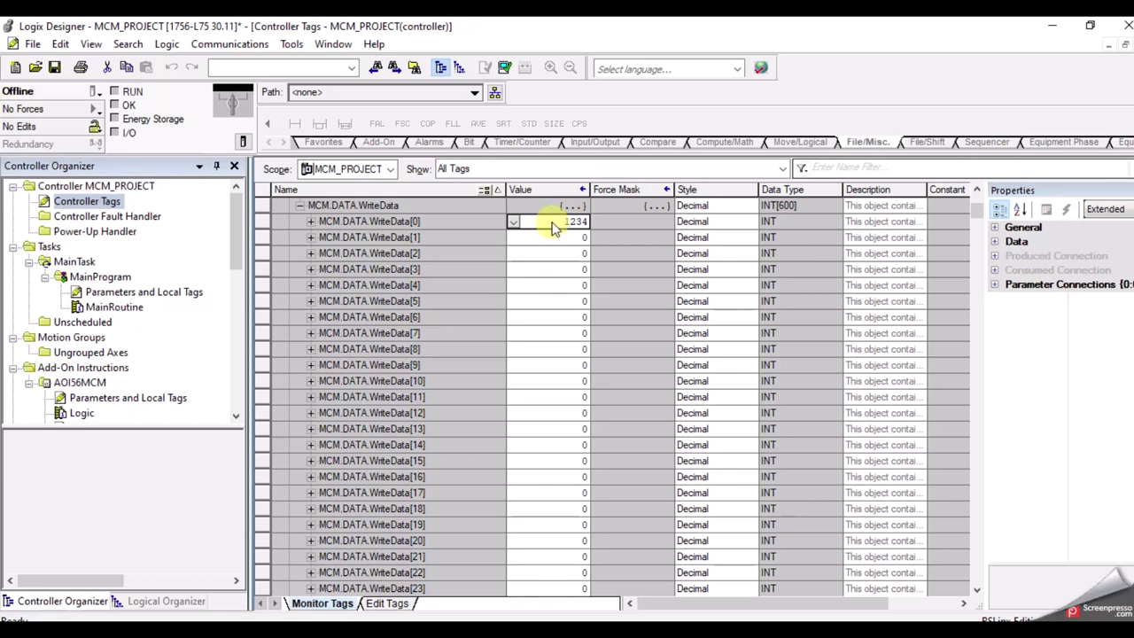
pyautogui.press('Return')
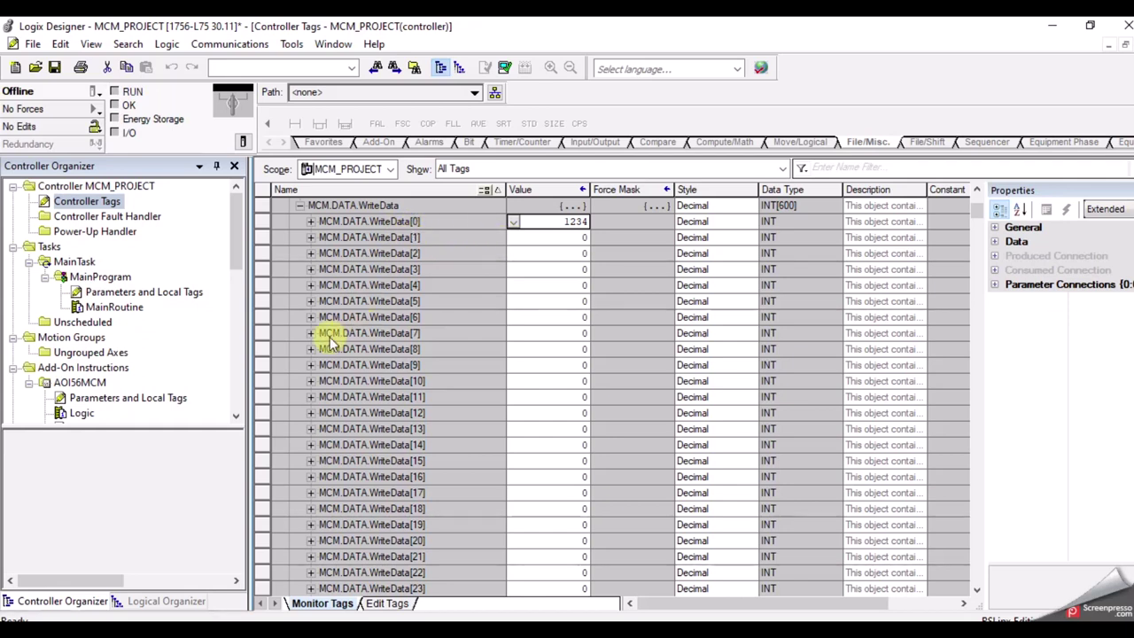
# Step: Expand MCM.DATA.WriteData[10] and set its bits 0 and 1 to 1
pyautogui.click(310, 380)
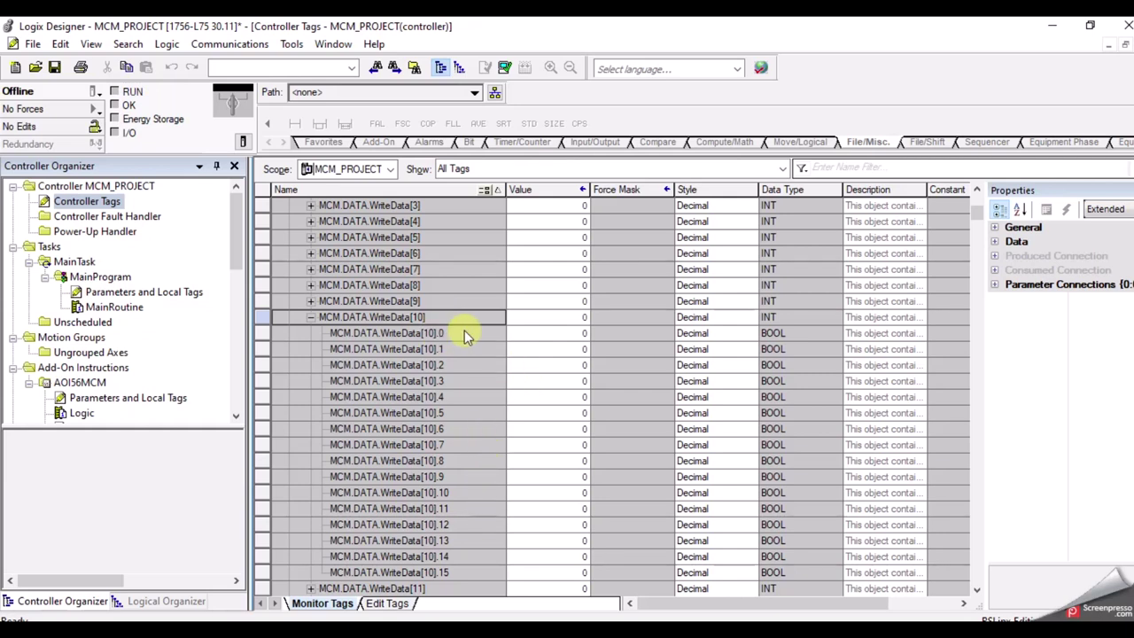
pyautogui.click(536, 333)
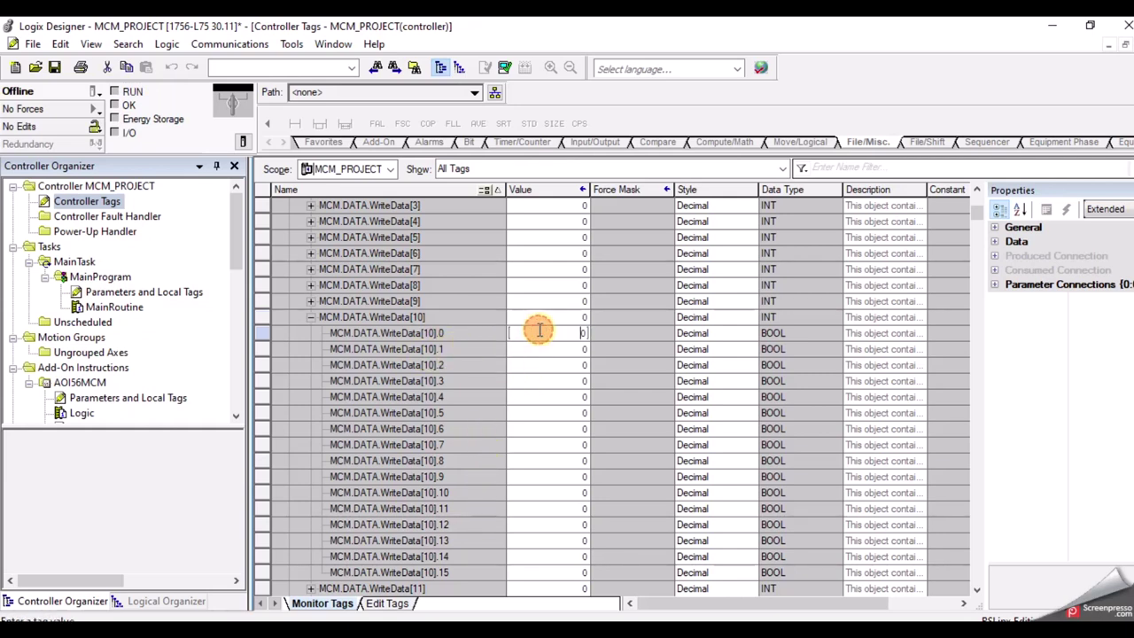
pyautogui.write('1')
pyautogui.press('Return')
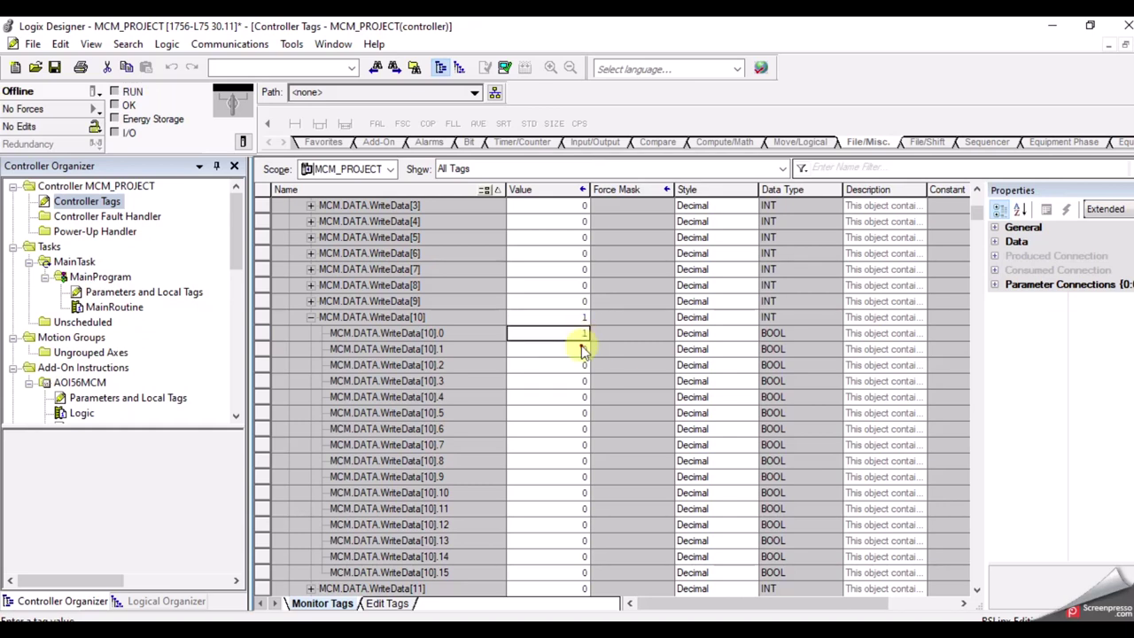
pyautogui.click(583, 349)
pyautogui.click(582, 349)
pyautogui.press('BackSpace')
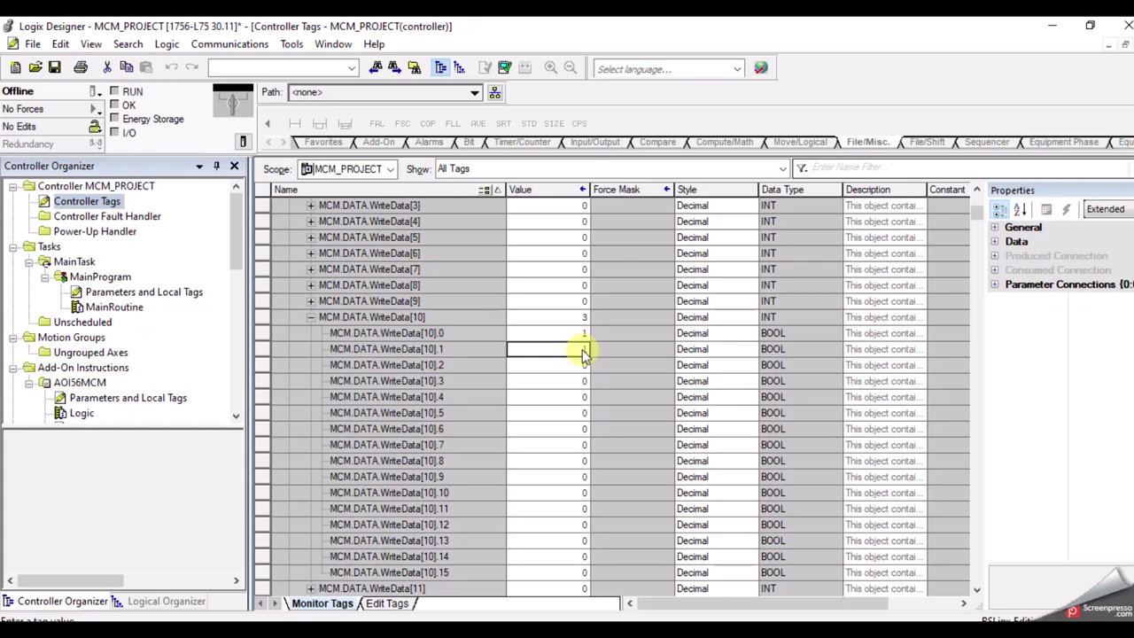
pyautogui.press('Return')
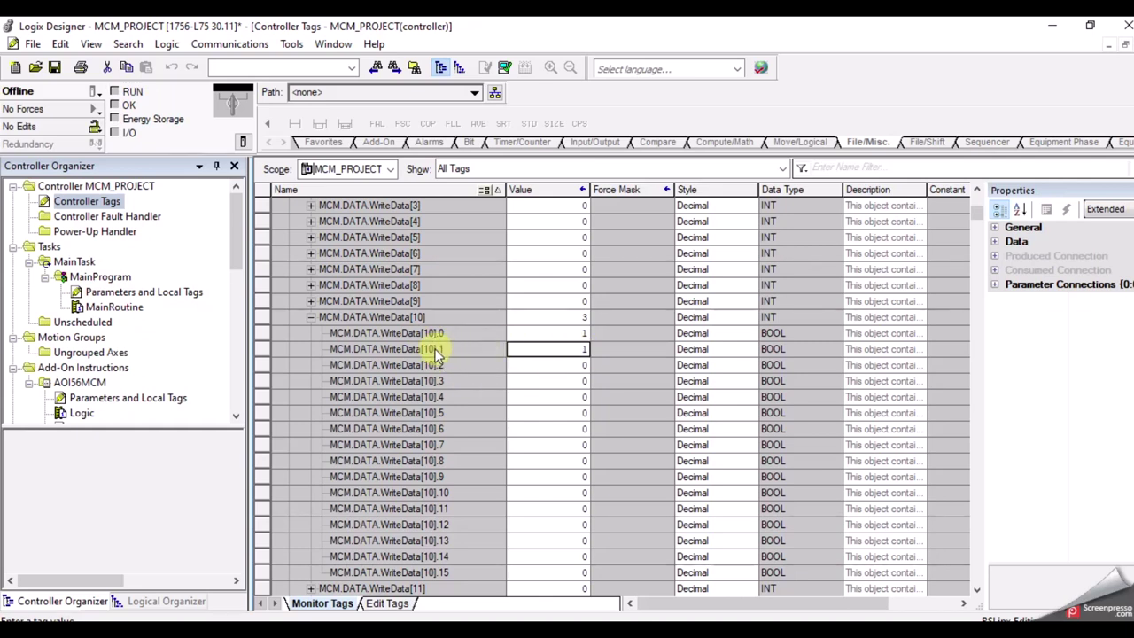